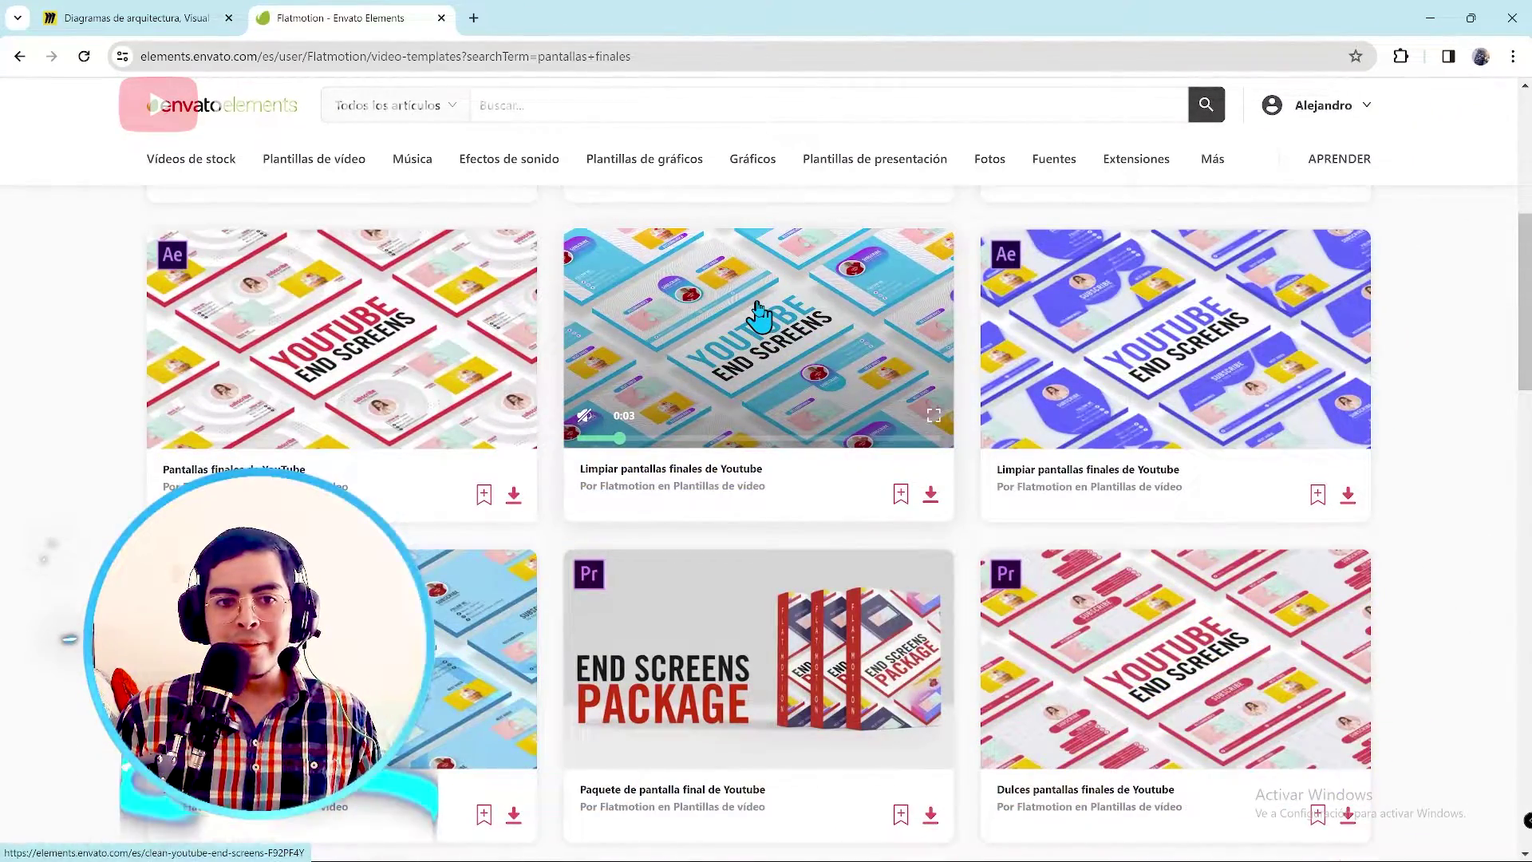
- Search Flatmotion's video templates for 'pantallas finales' and browse the end screen results
click(758, 315)
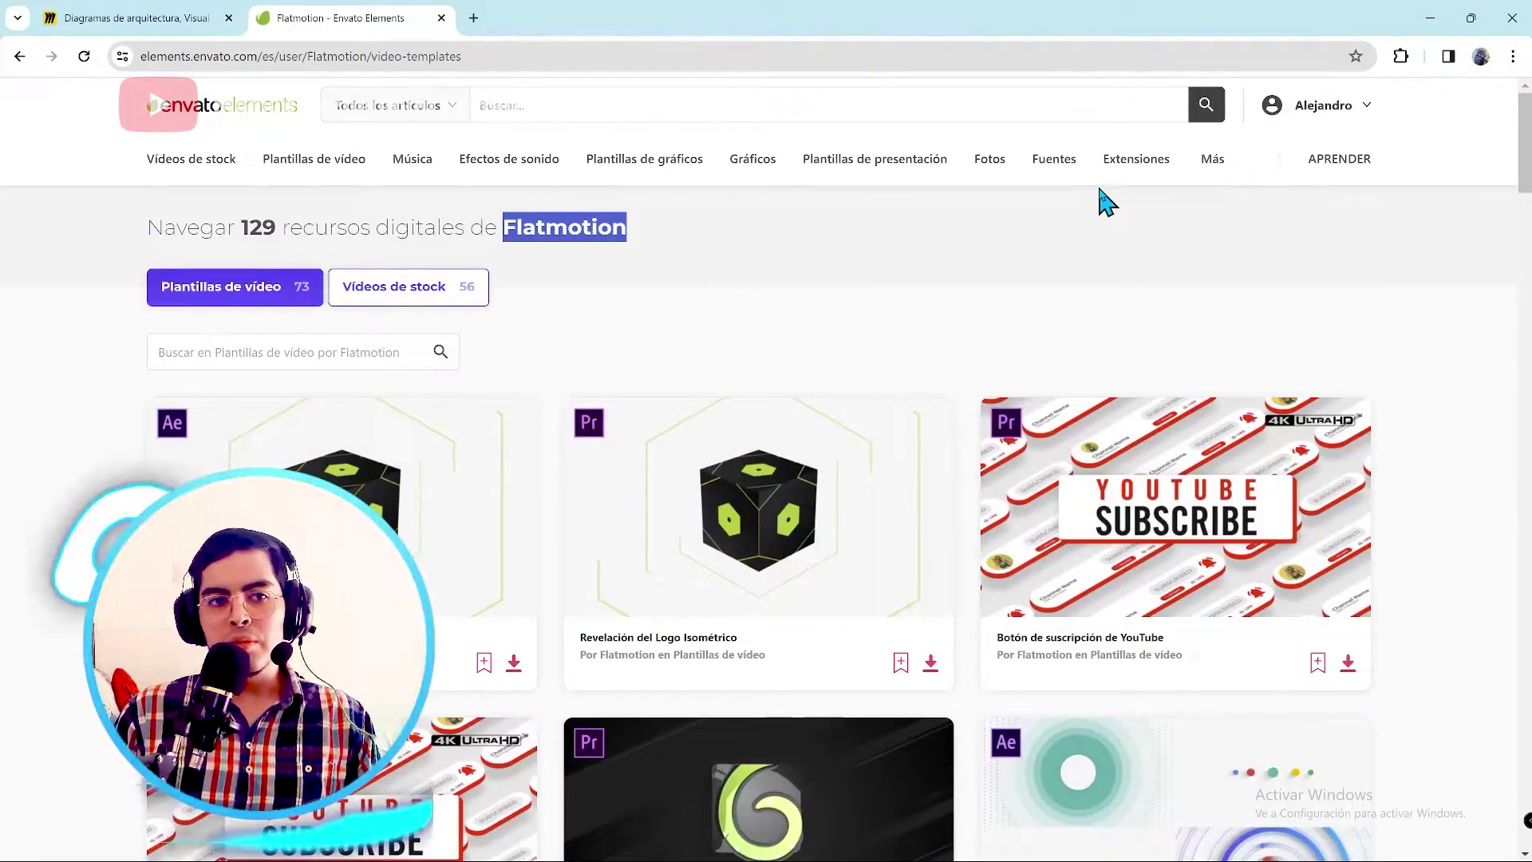
click(645, 252)
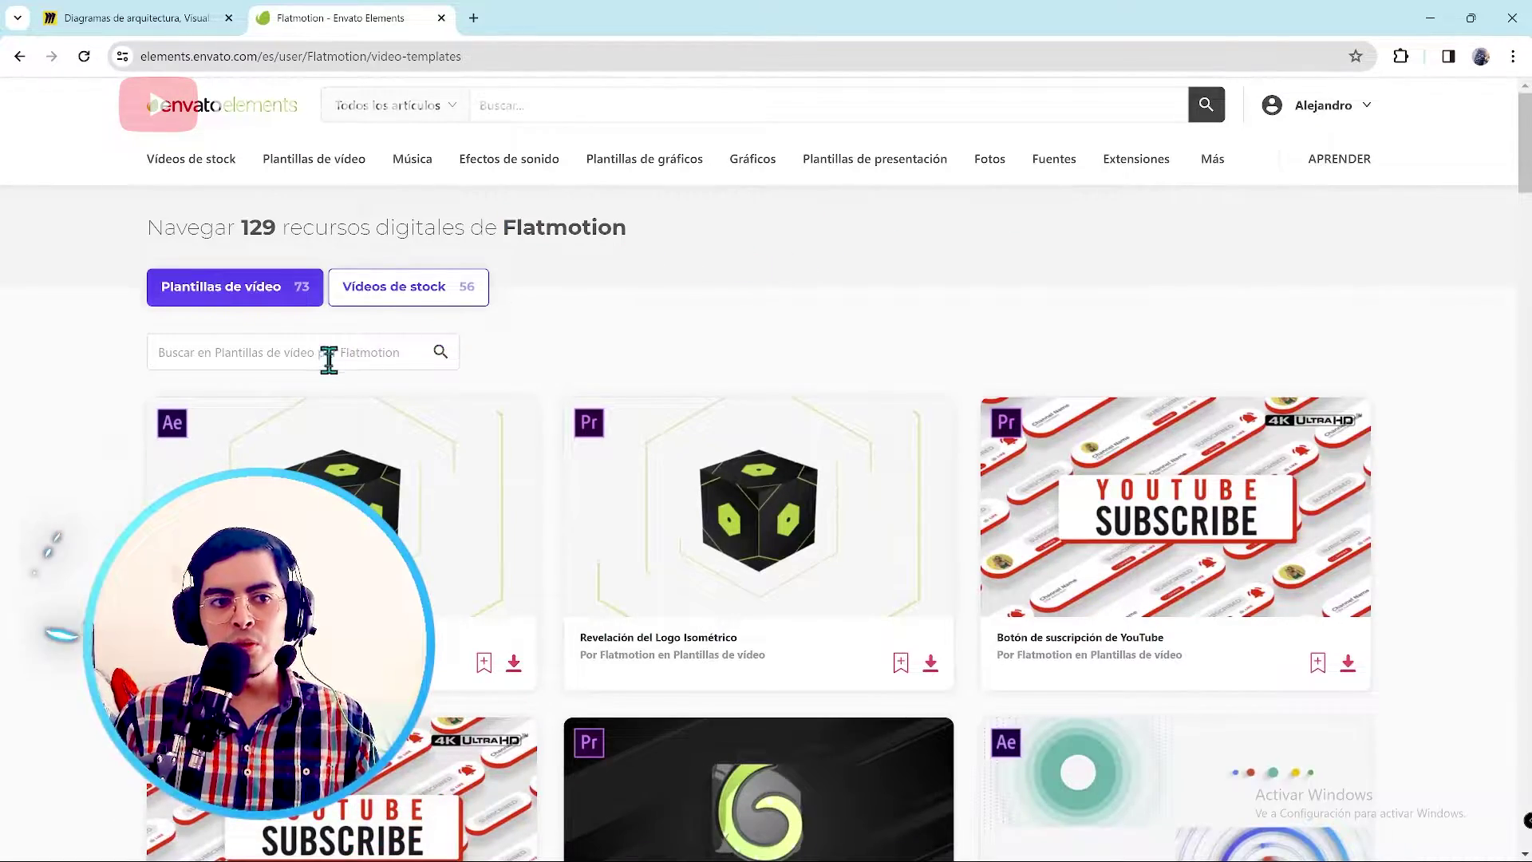
scroll(758, 314, down, 4)
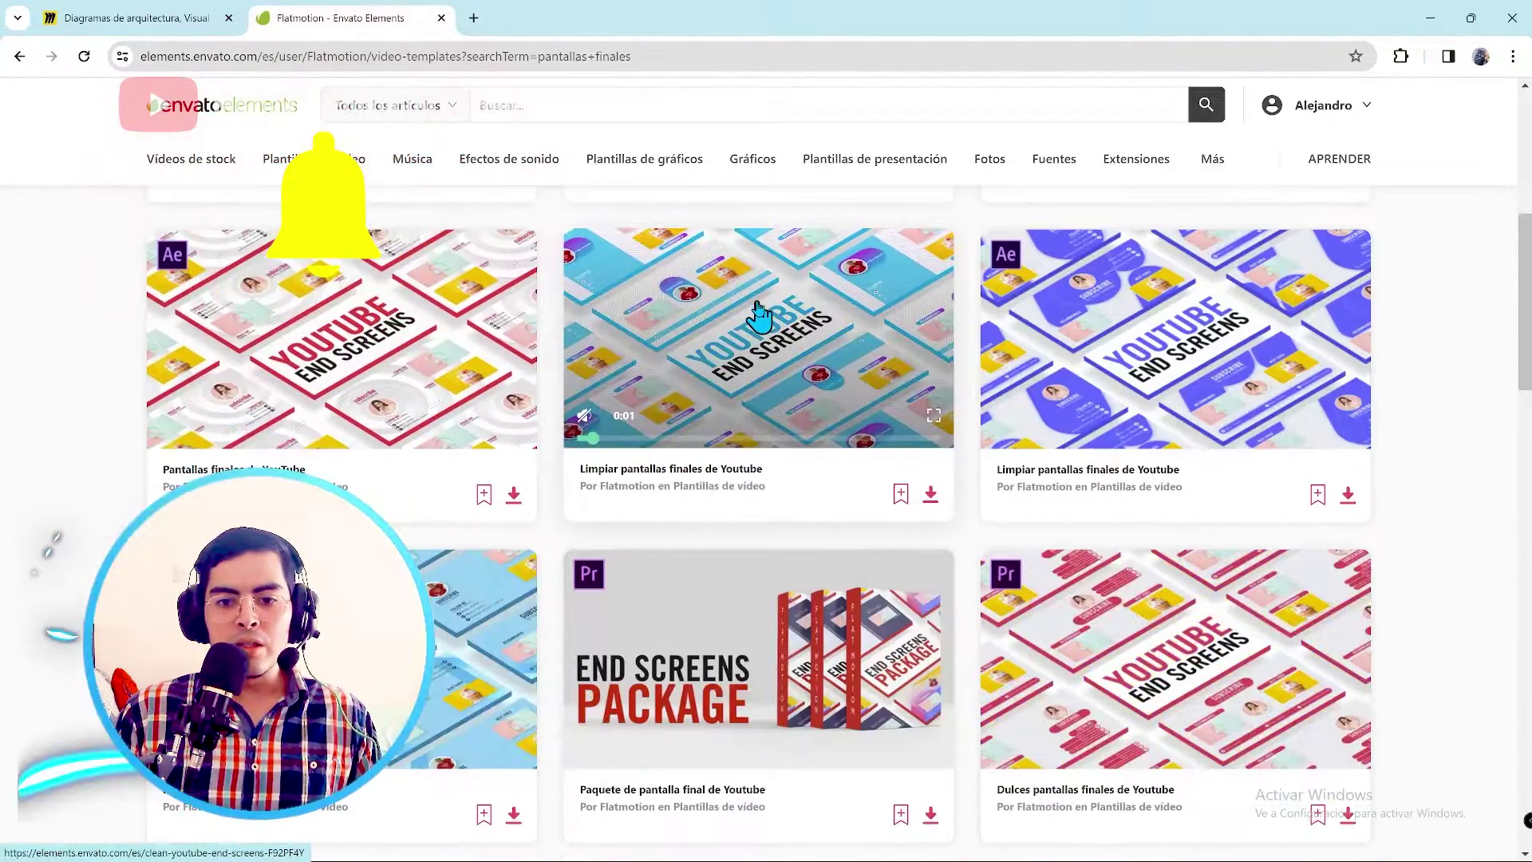
- Open the Pantallas finales de Youtube Glassmorphism template and read its Atributos and description
click(758, 316)
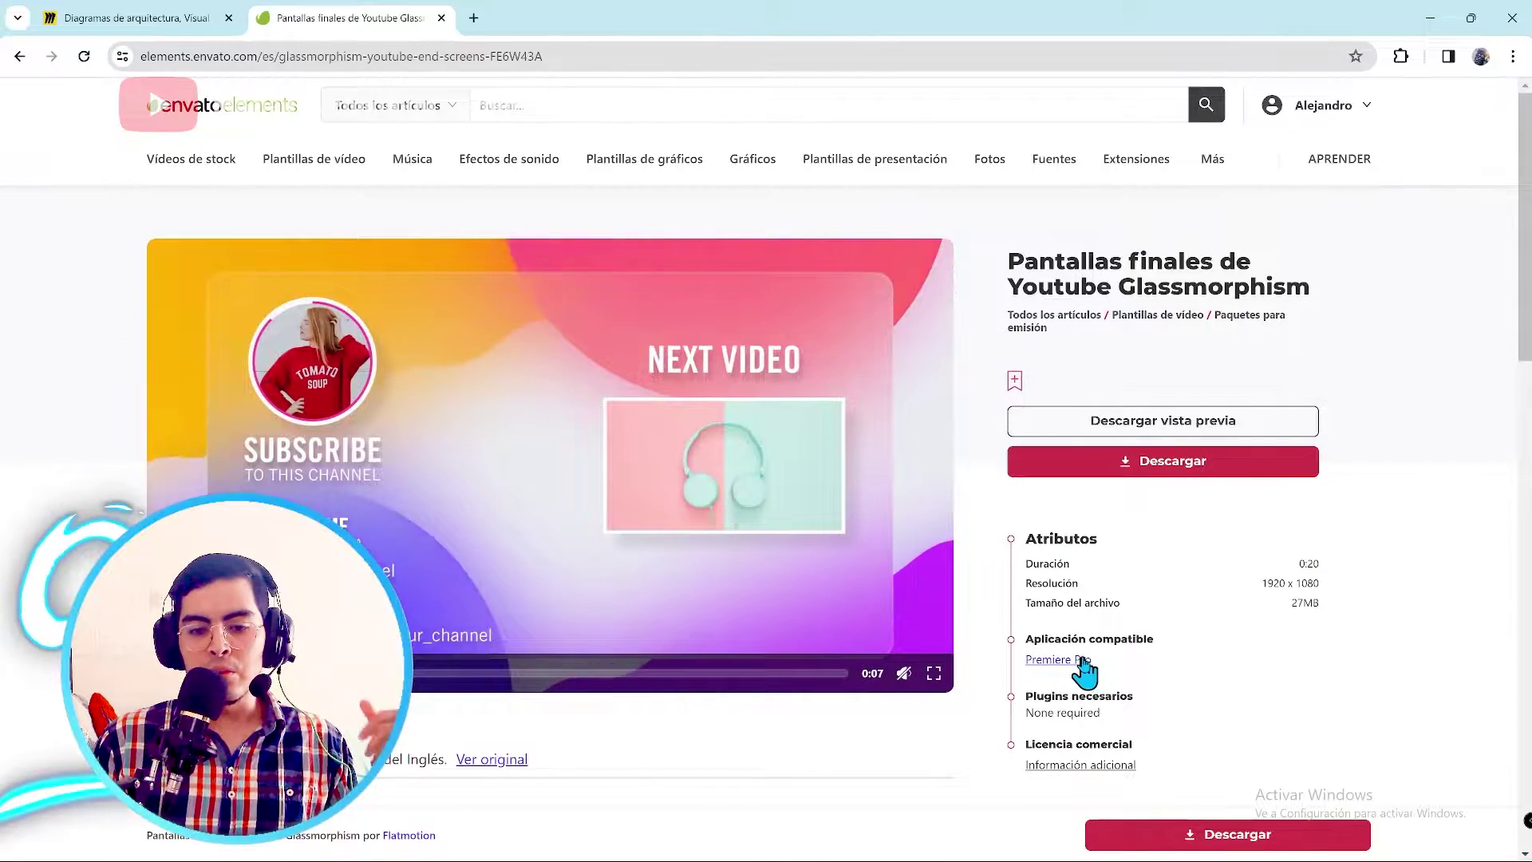
scroll(1085, 677, down, 2)
scroll(471, 602, down, 1)
scroll(472, 602, down, 1)
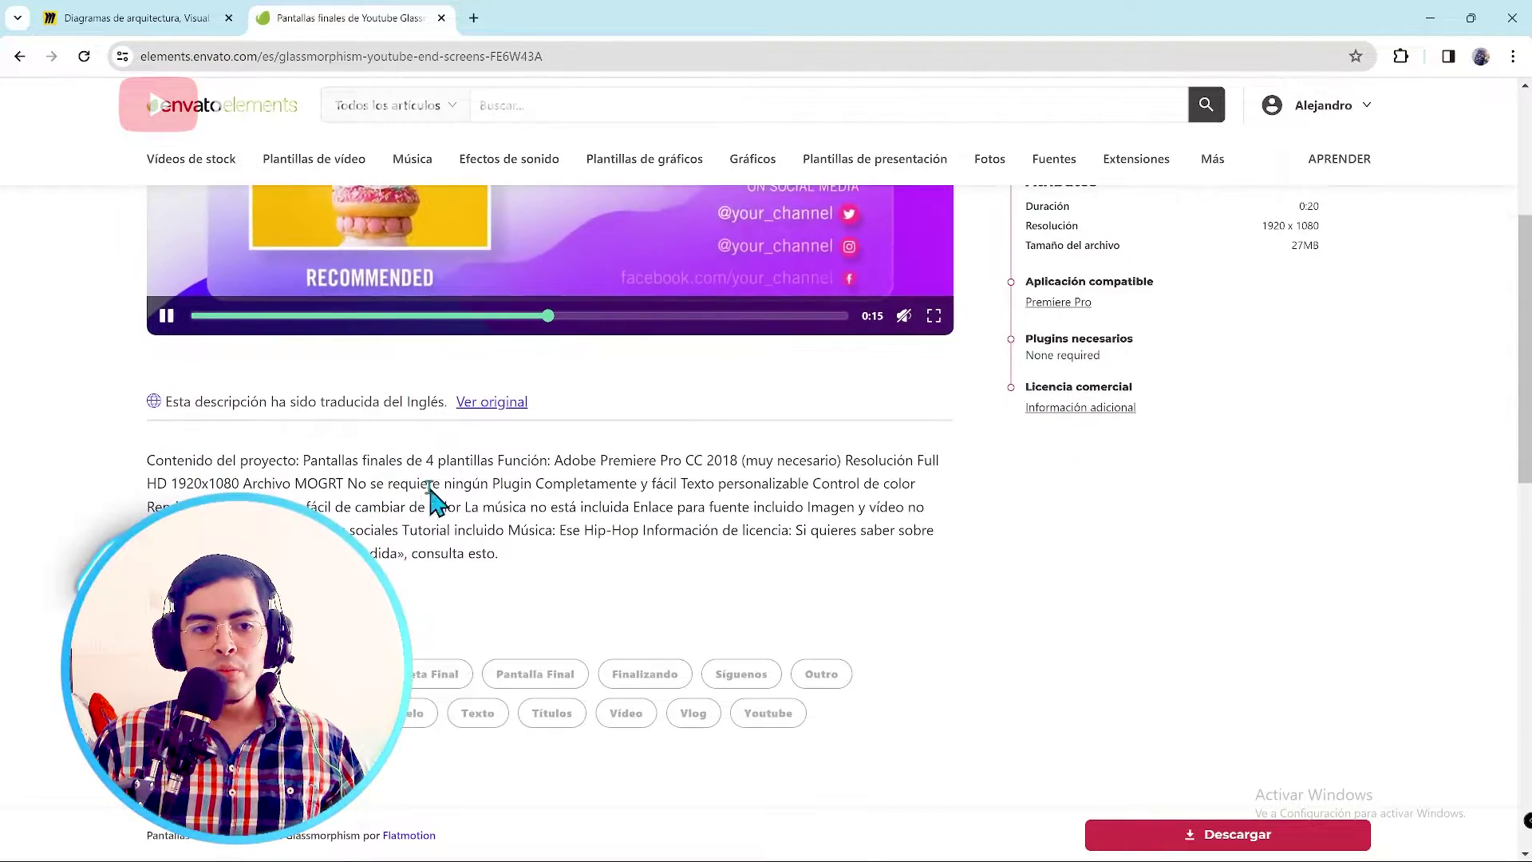
drag(405, 460, 539, 461)
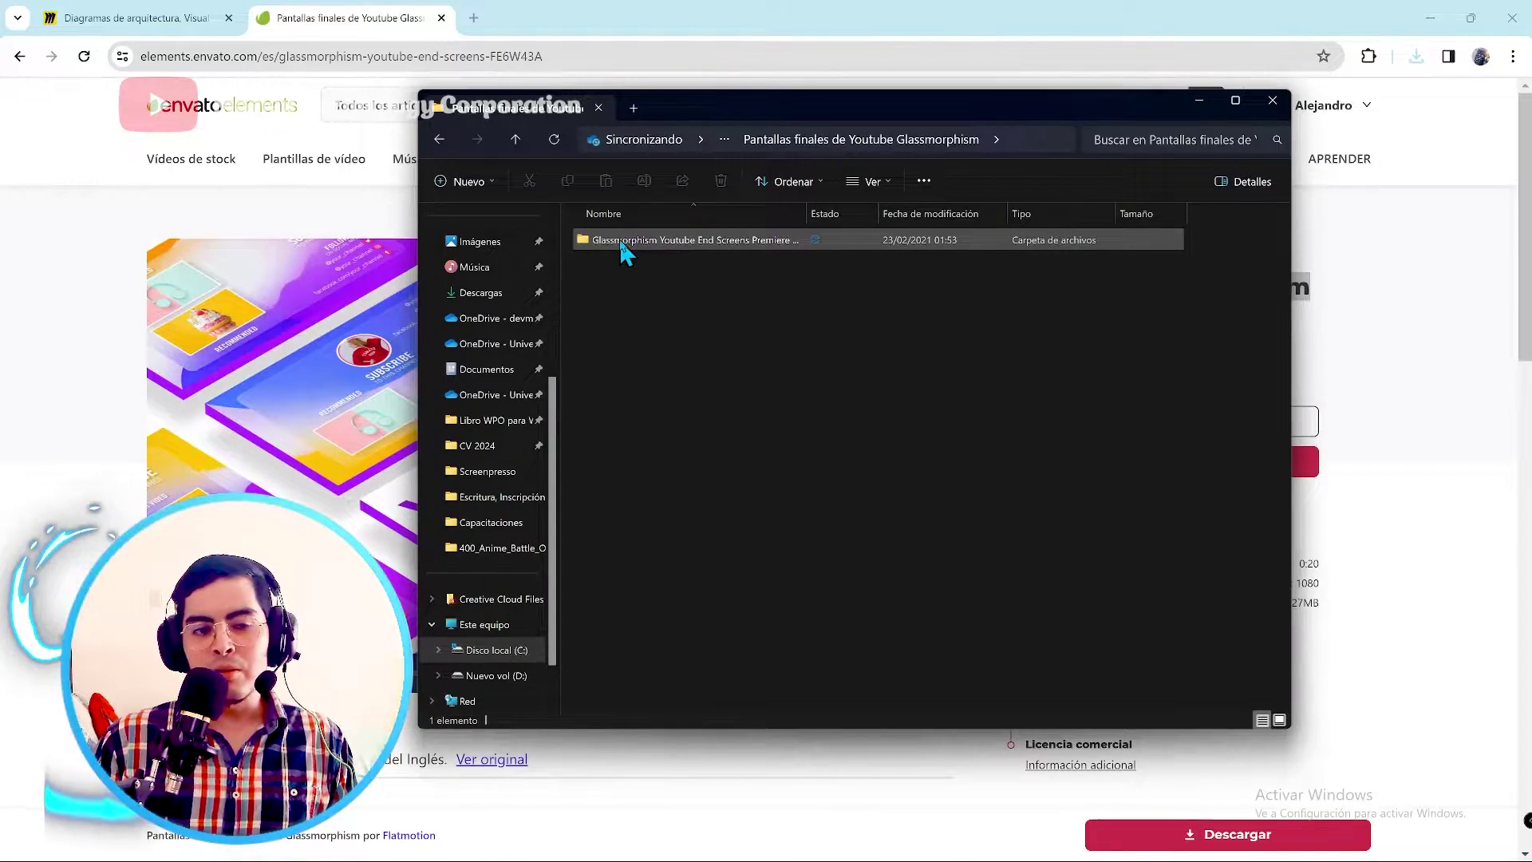
- Open the Glassmorphism folder's Note.txt in Notepad and select its freefontsdownload font link
double_click(623, 241)
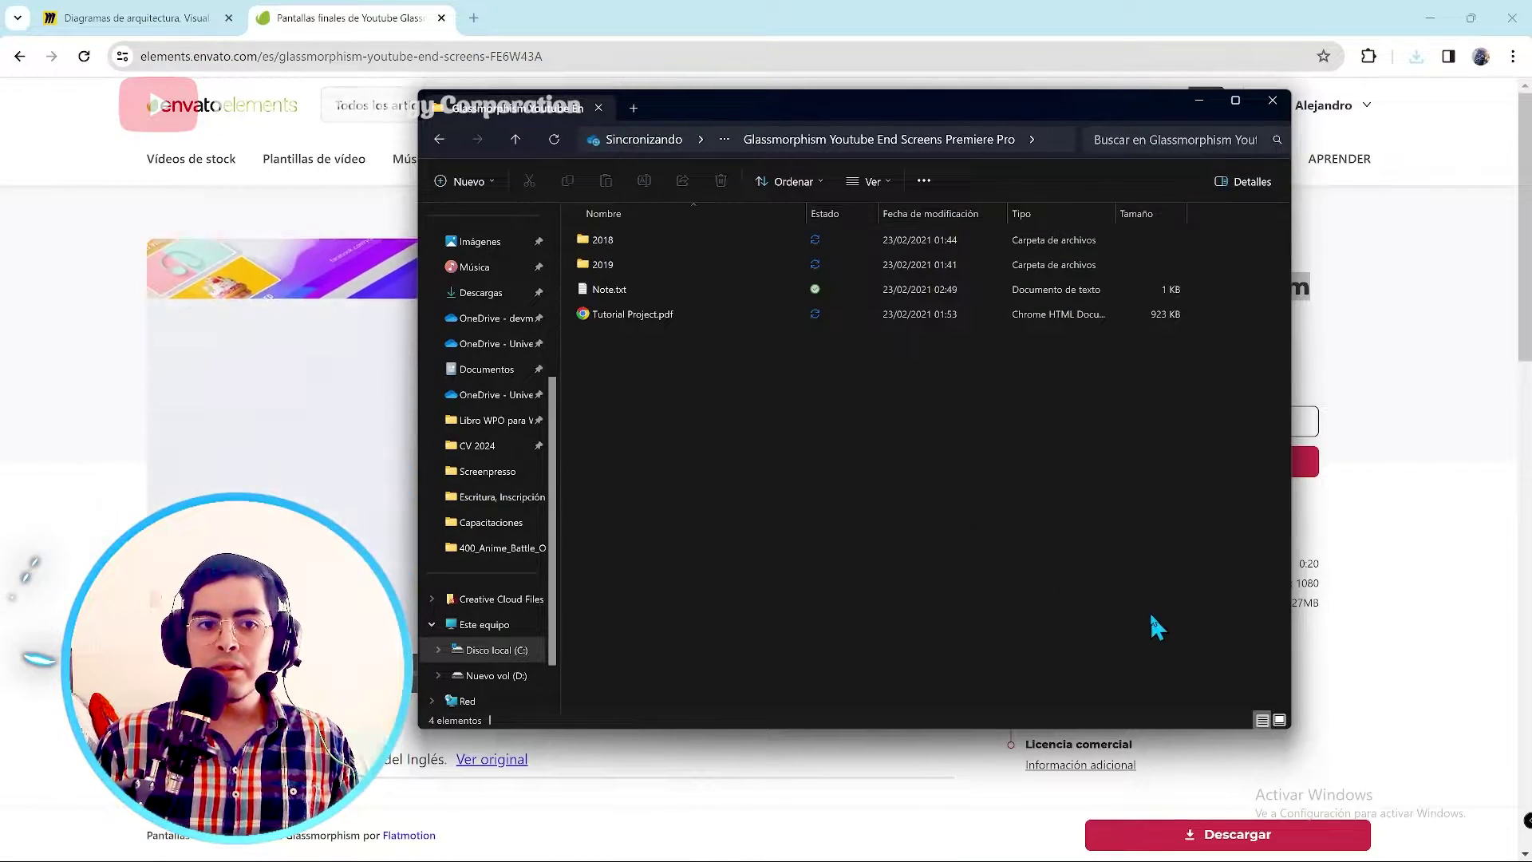
click(1280, 721)
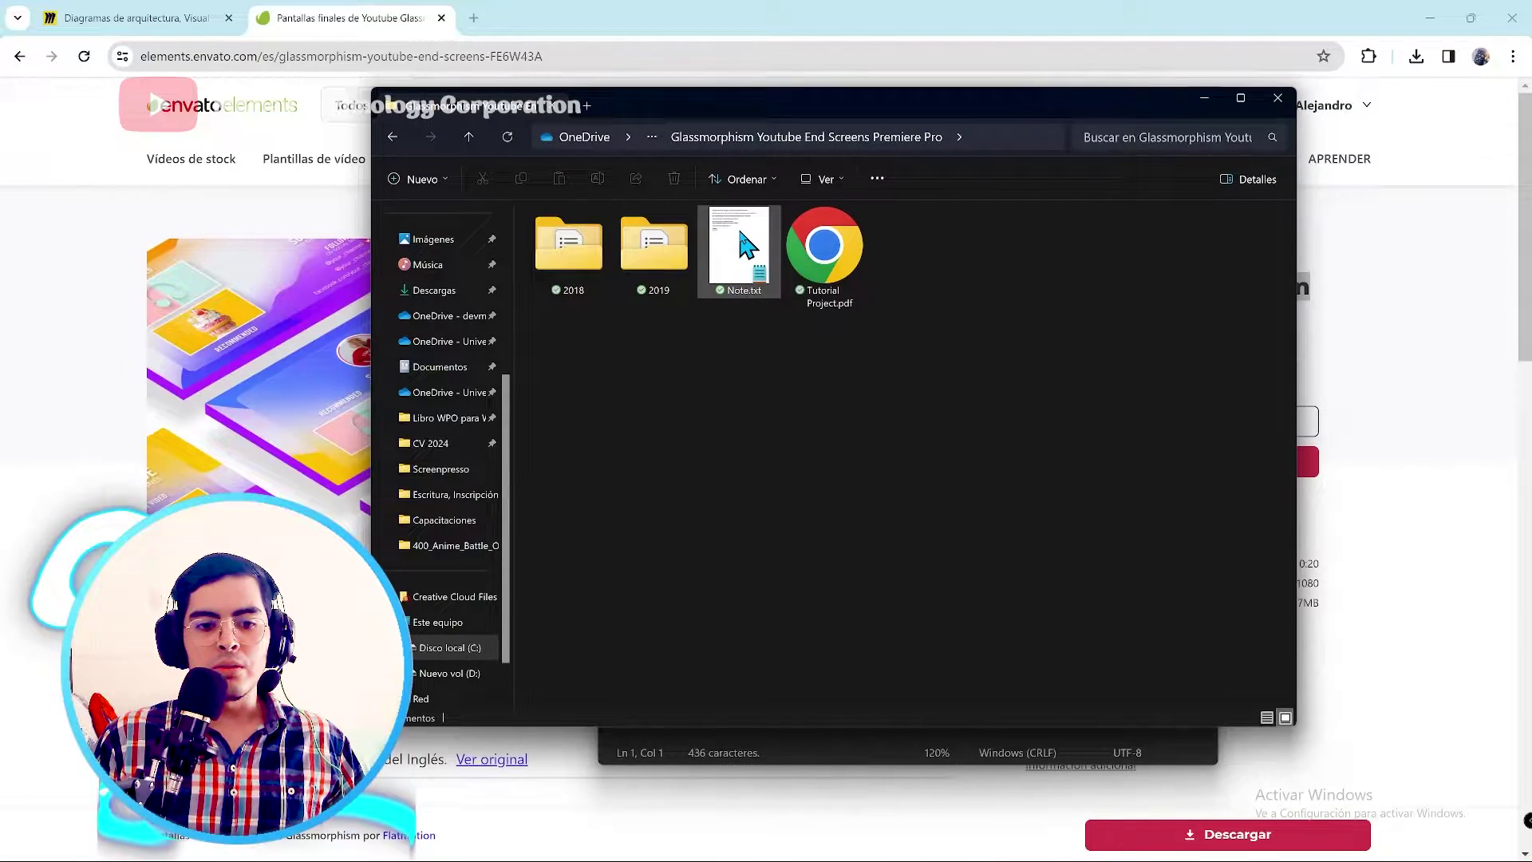
double_click(801, 250)
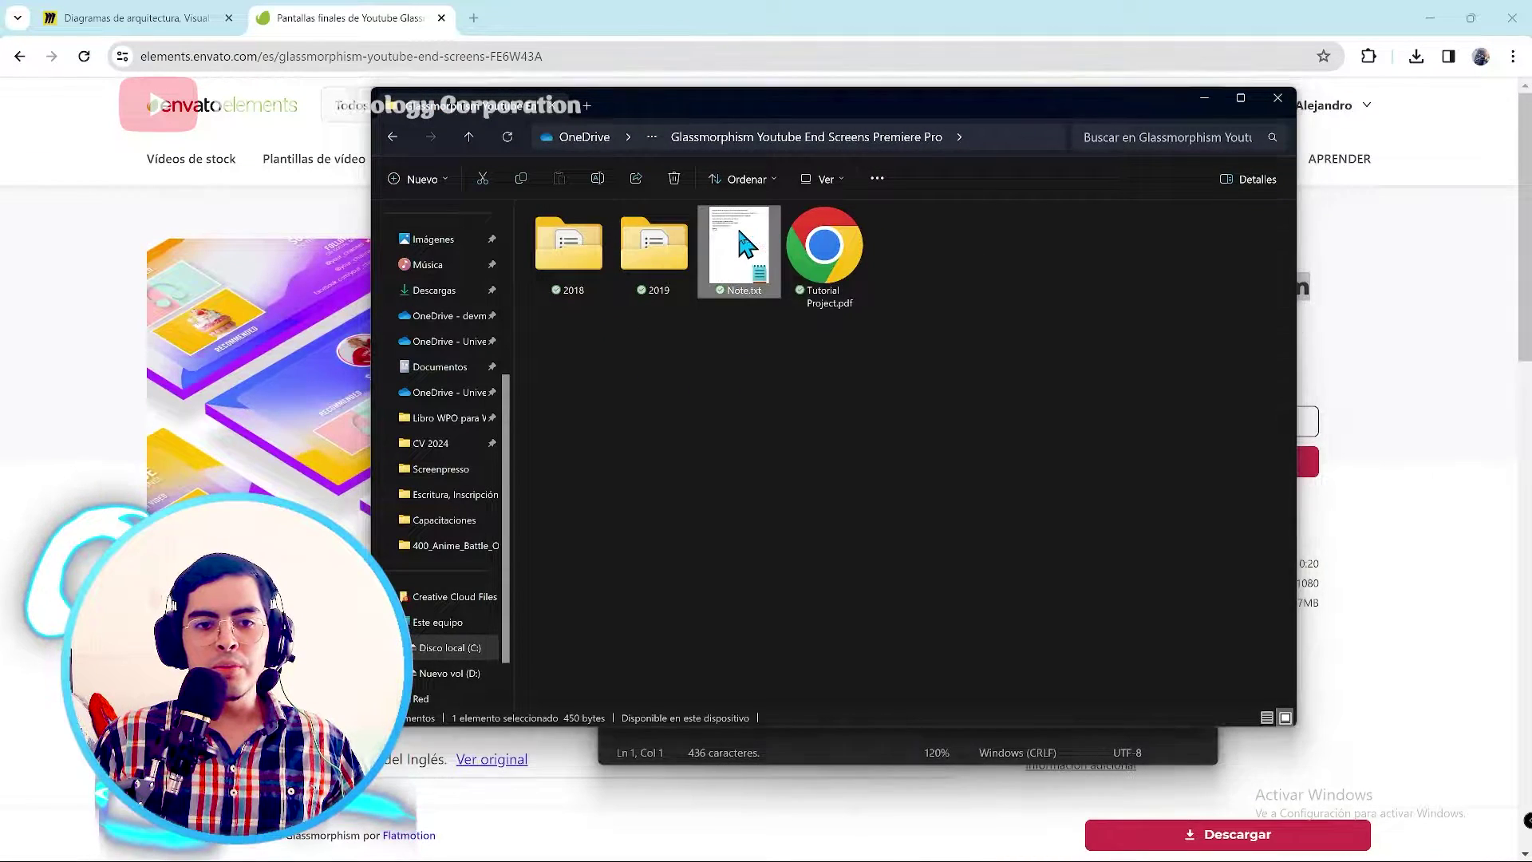
drag(1220, 306, 792, 306)
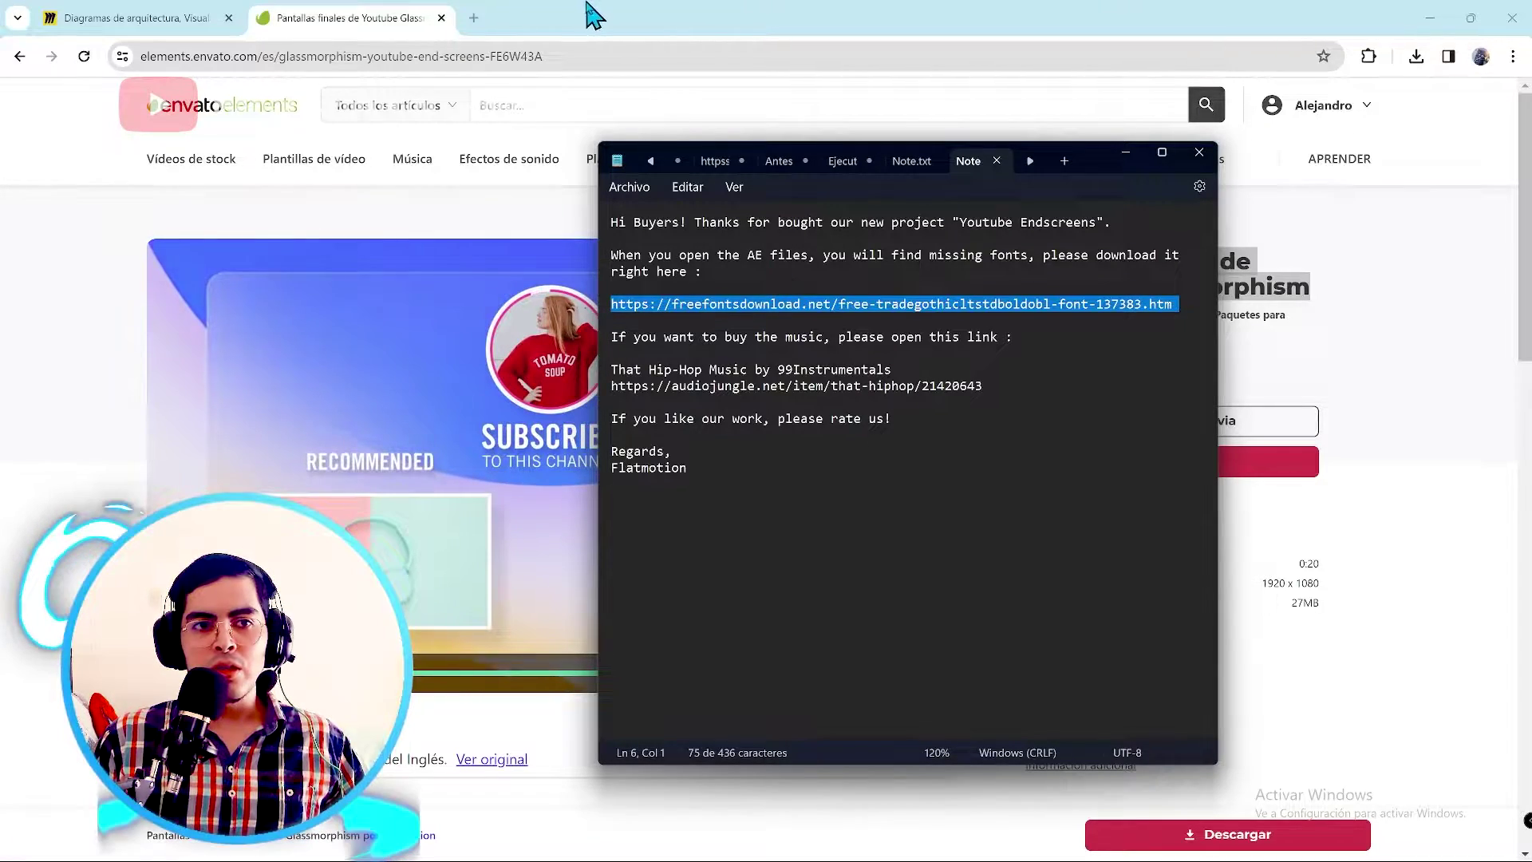
- Load the copied font link in a new tab and download Trade Gothic LT Std as a zip
click(473, 18)
text(https://freefontsdownload.net/free-tradegothicltstdboldobl-font-137383.htm)
key(Return)
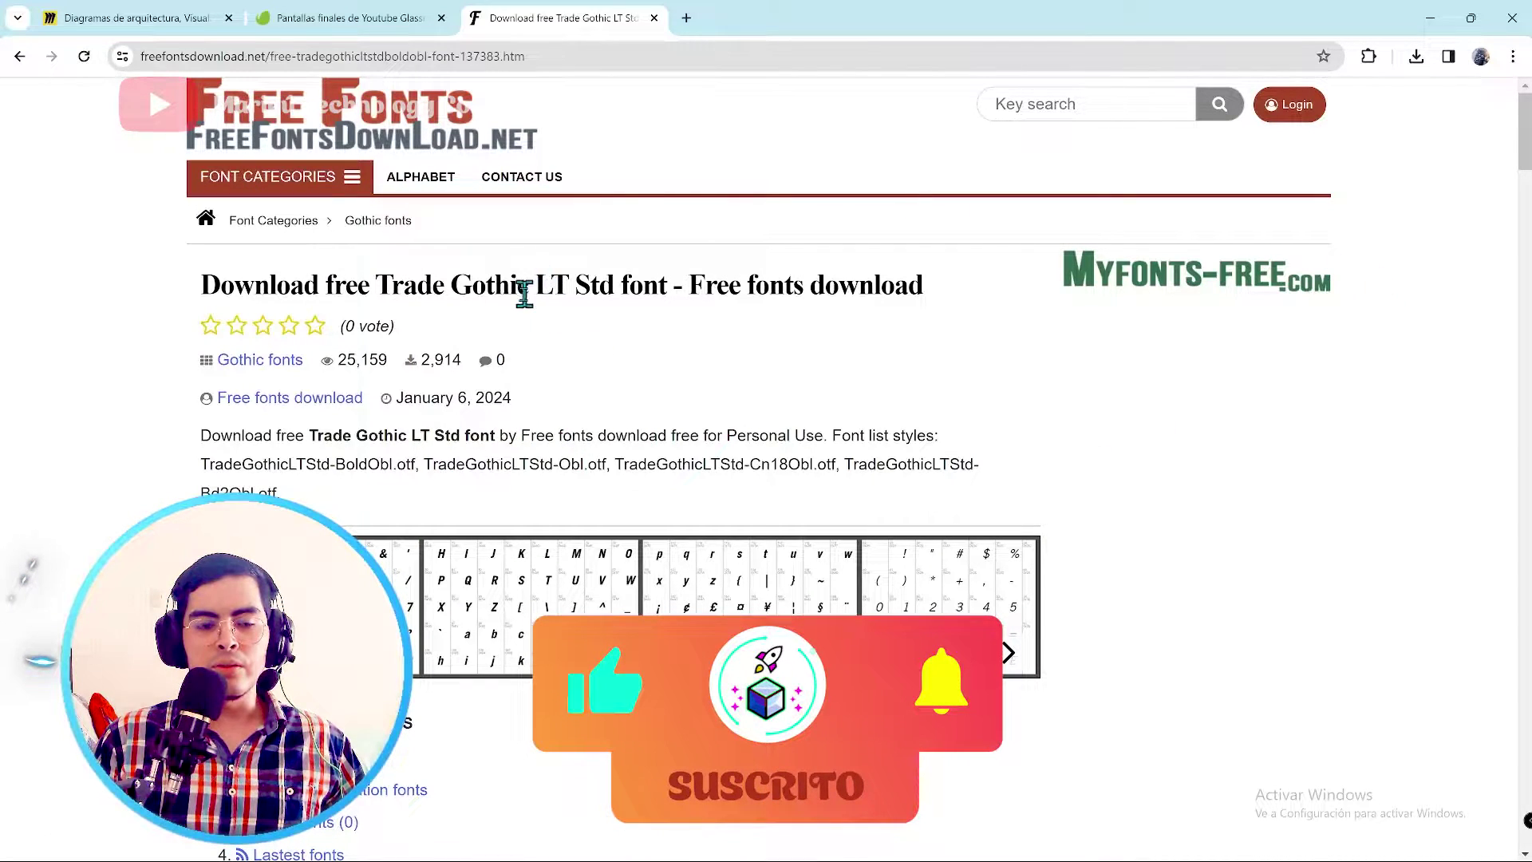
scroll(524, 294, down, 5)
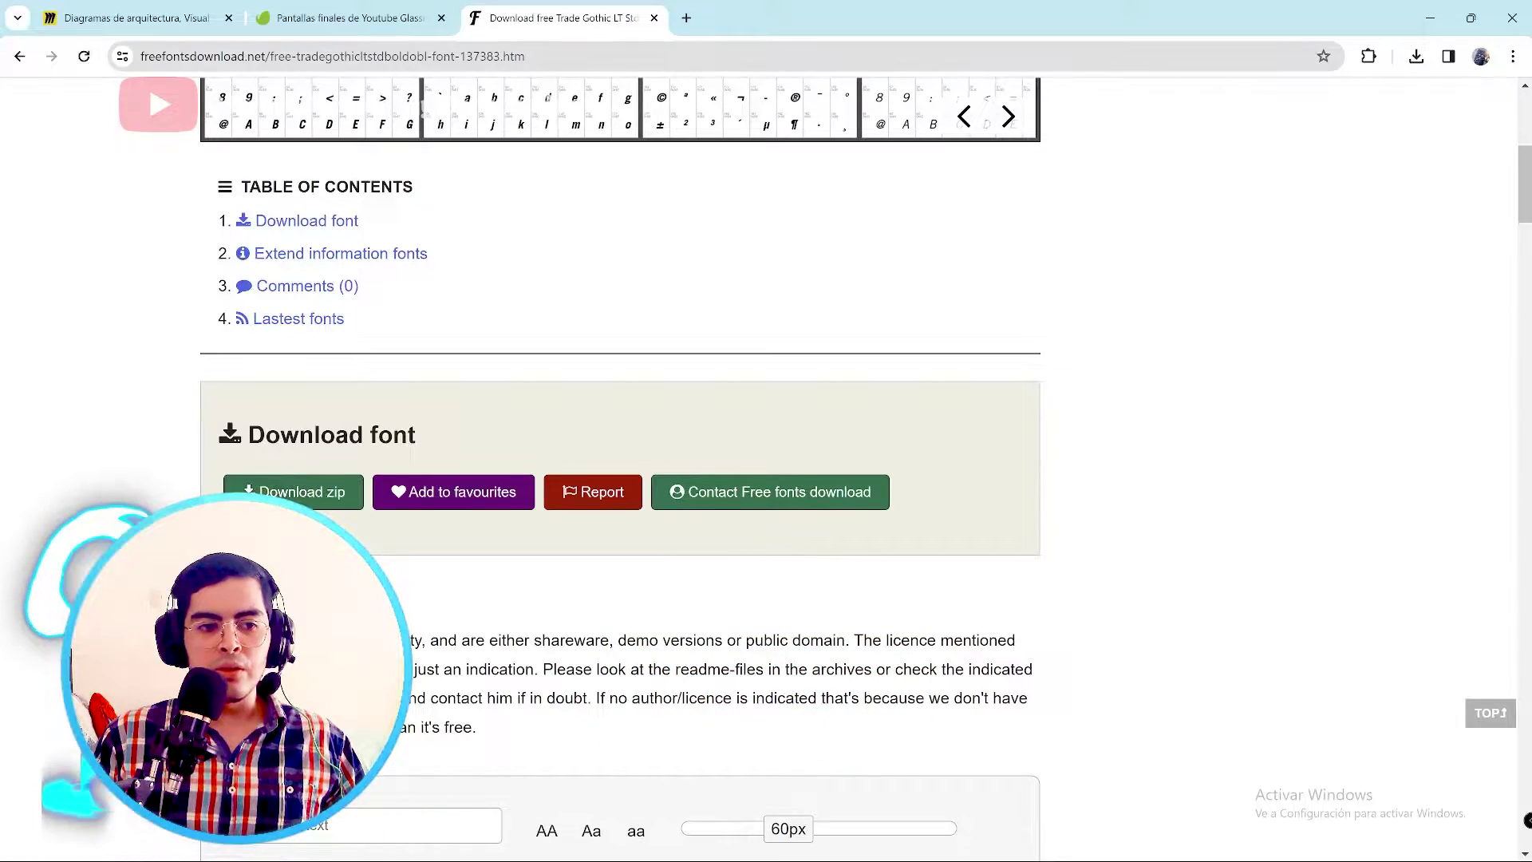
click(294, 492)
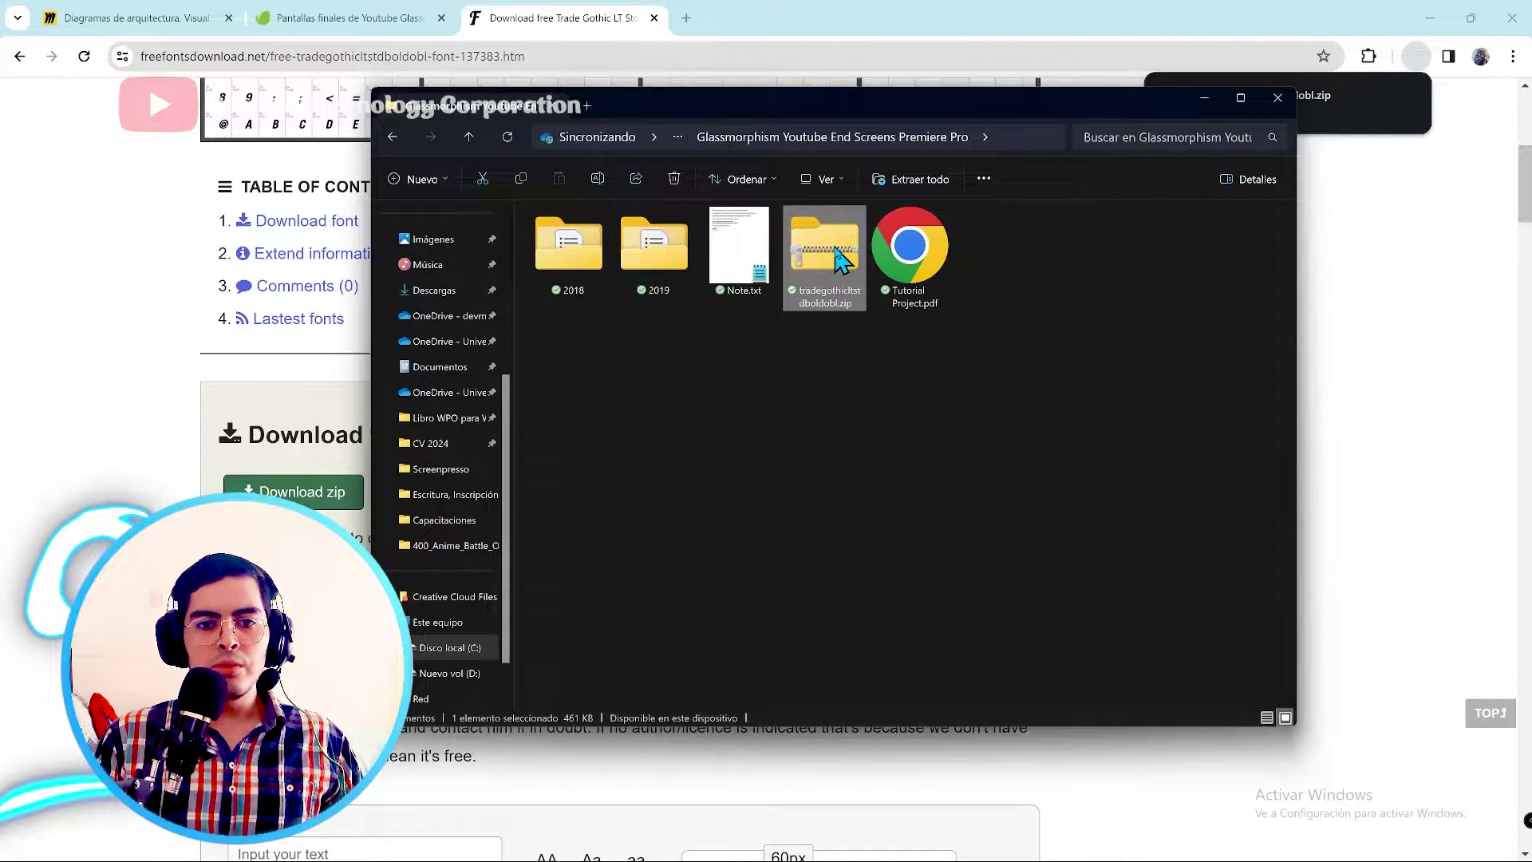
- Extract the Trade Gothic zip with Extraer todo and preview one character map image
right_click(838, 259)
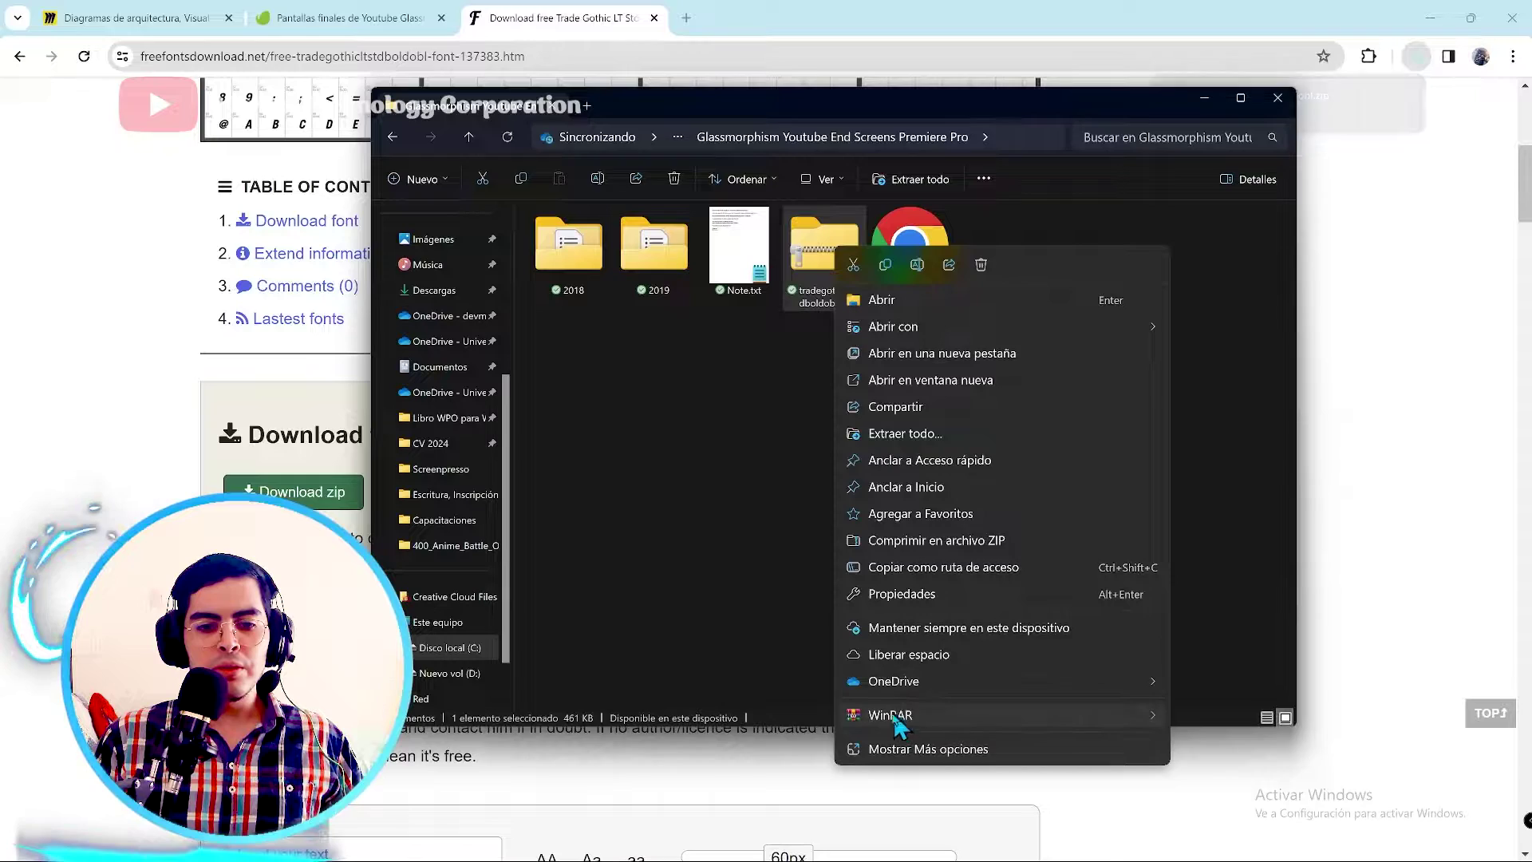
click(898, 712)
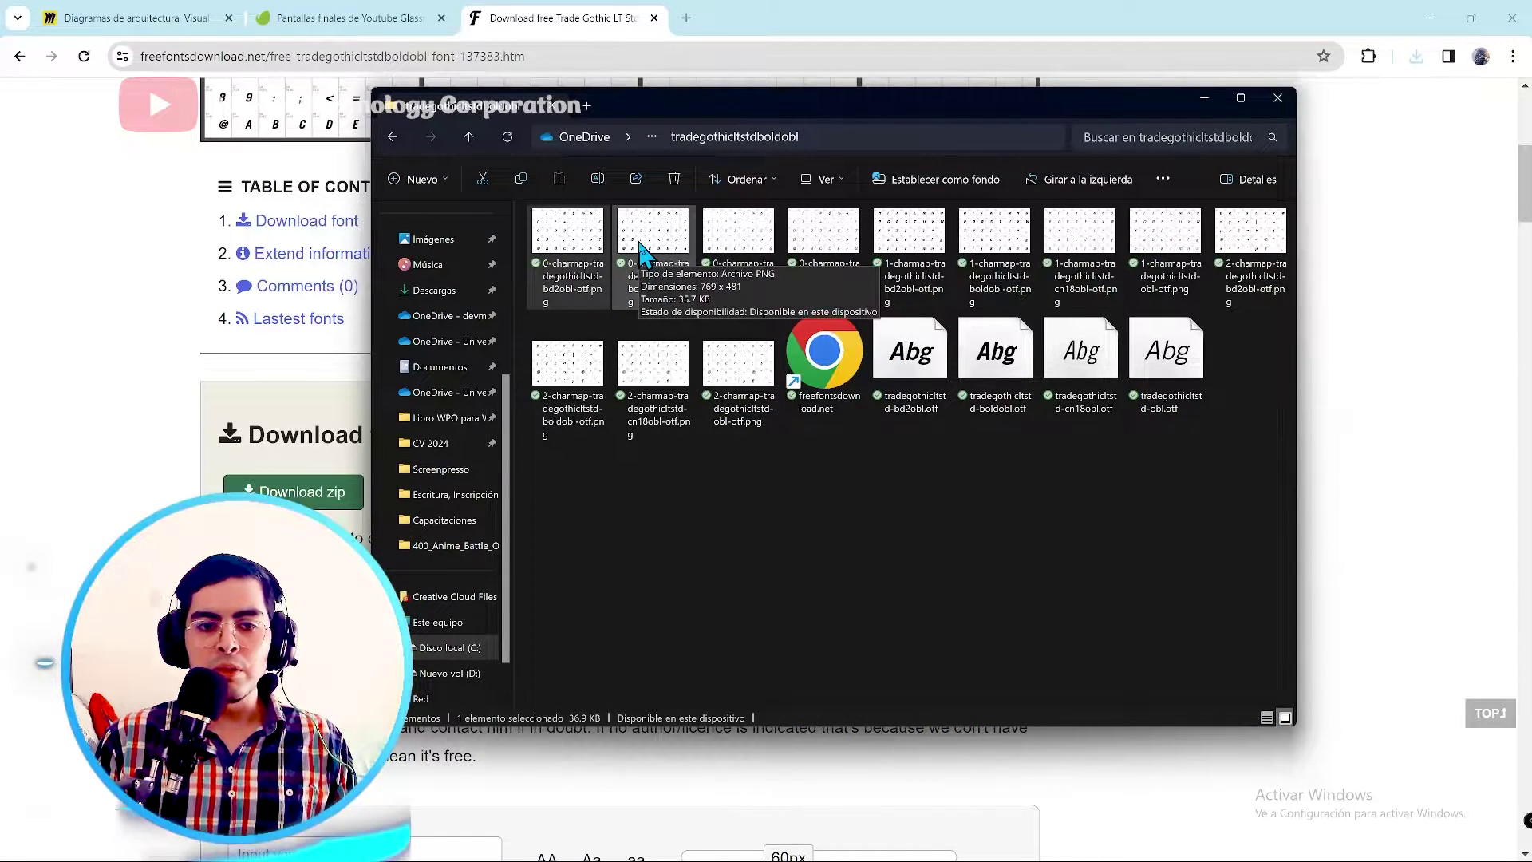
double_click(709, 255)
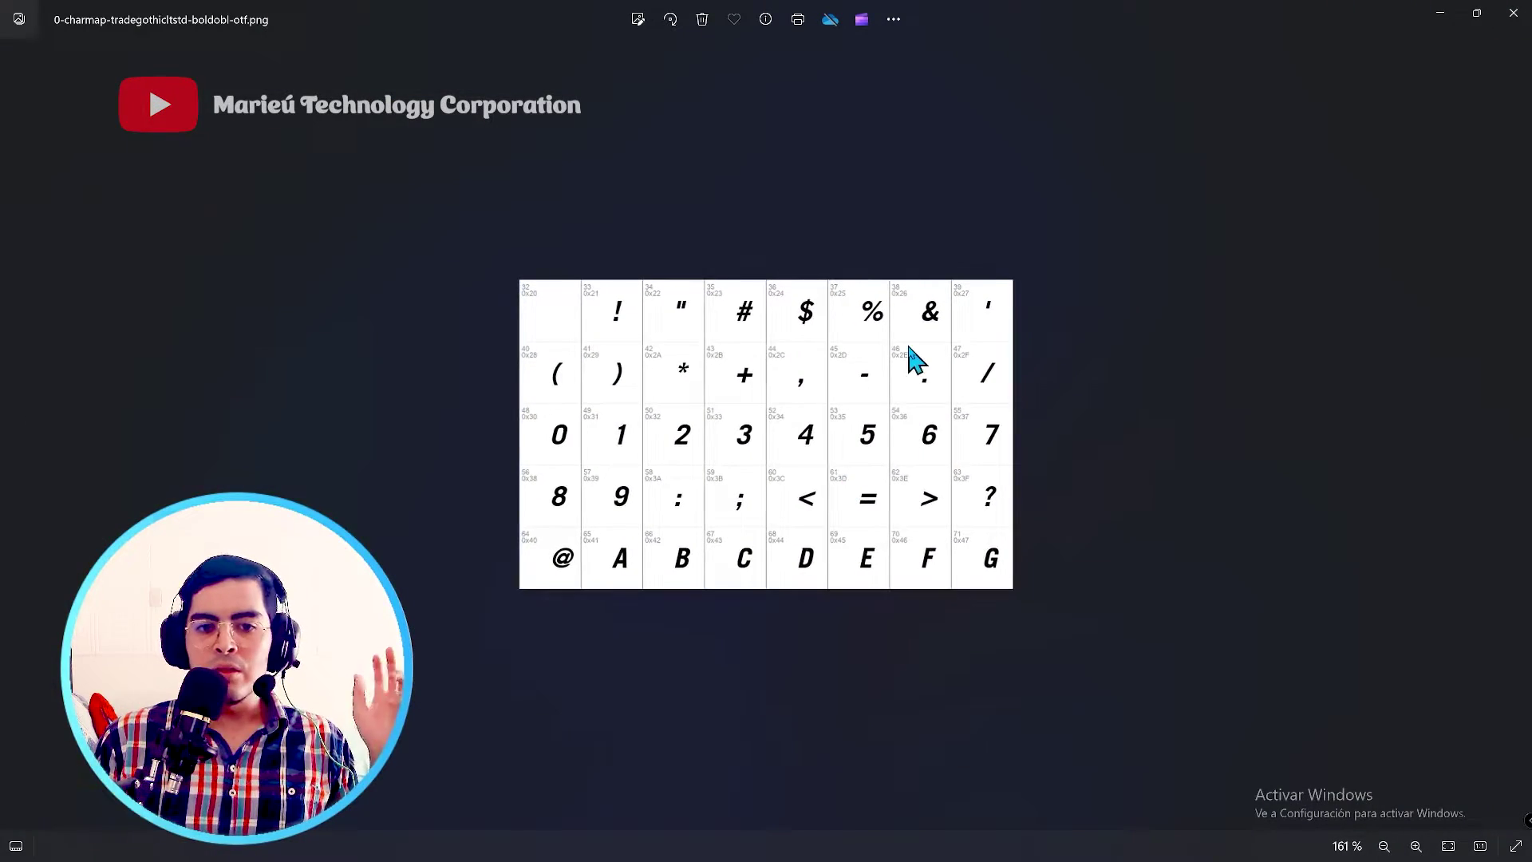
click(1514, 13)
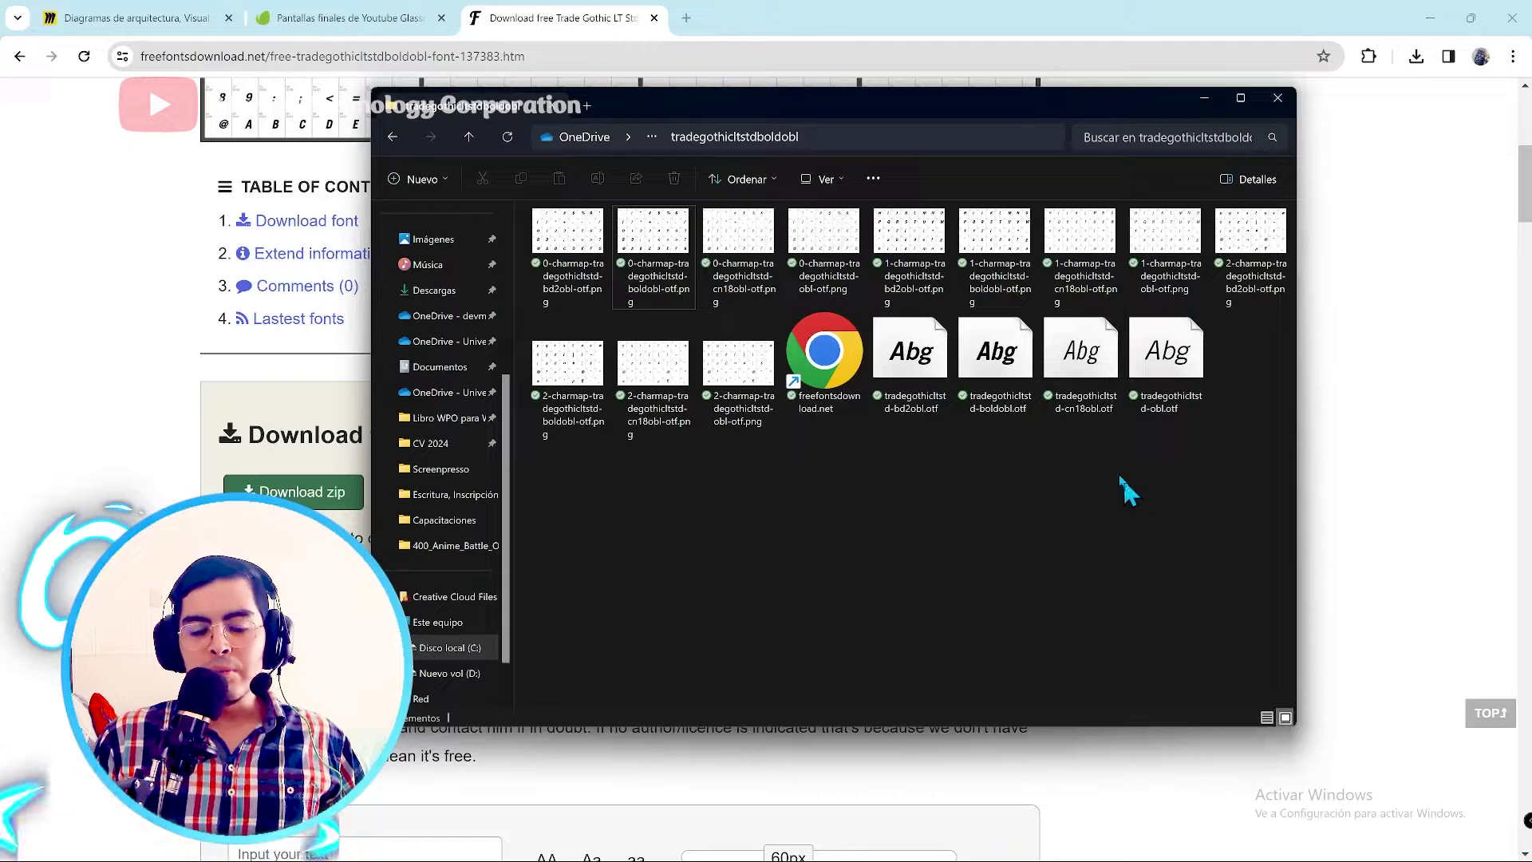
- Select the four extracted Trade Gothic .otf font files
click(901, 437)
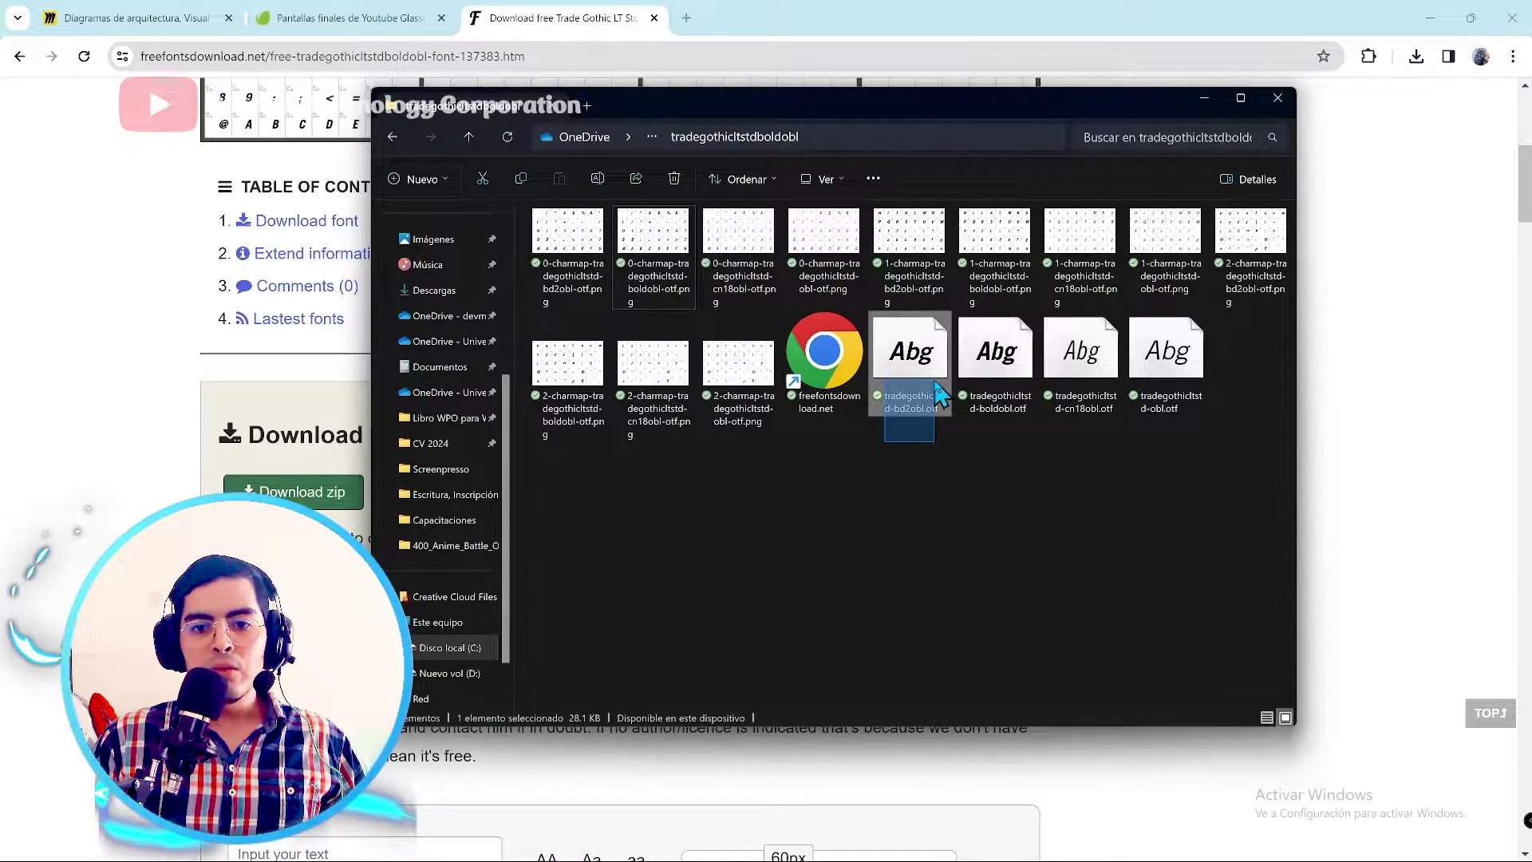
drag(940, 393, 1177, 372)
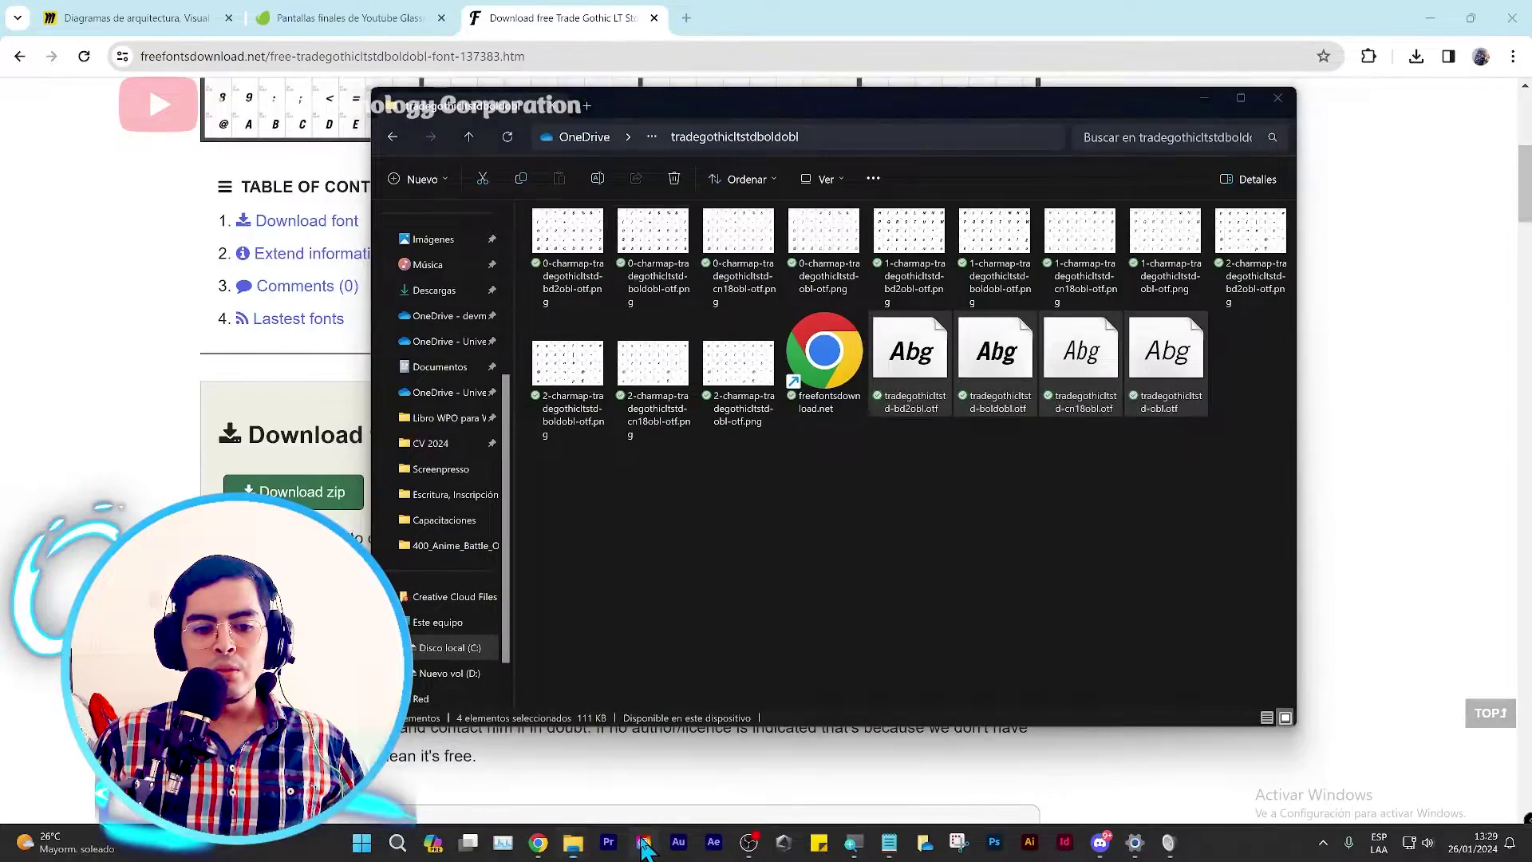
click(645, 843)
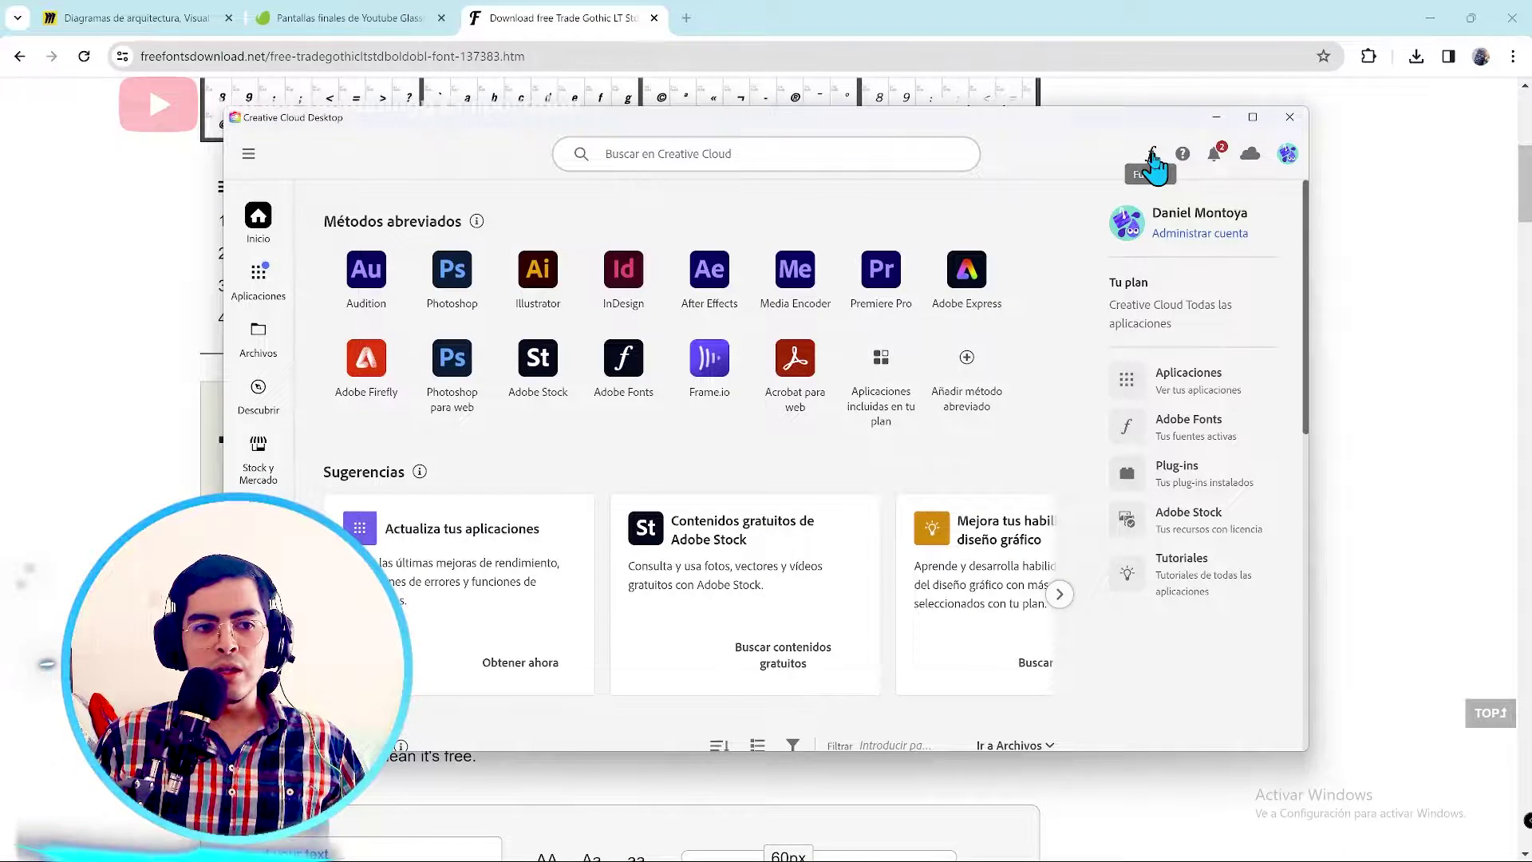
- Drag the four Trade Gothic .otf files into Adobe Fonts' Fuentes cargadas, then cancel the duplicate upload
click(1154, 155)
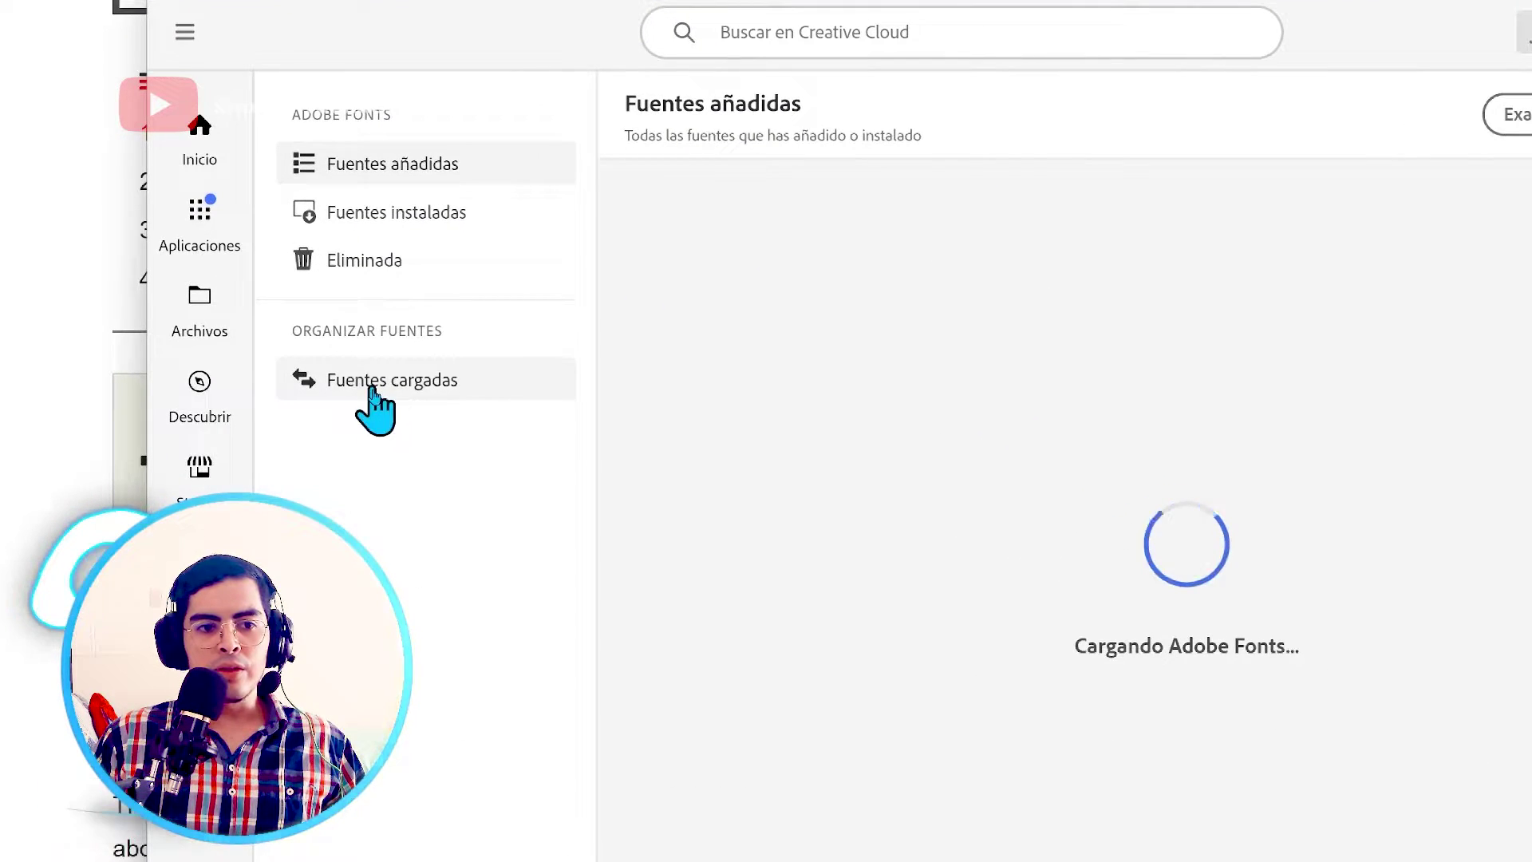
click(373, 391)
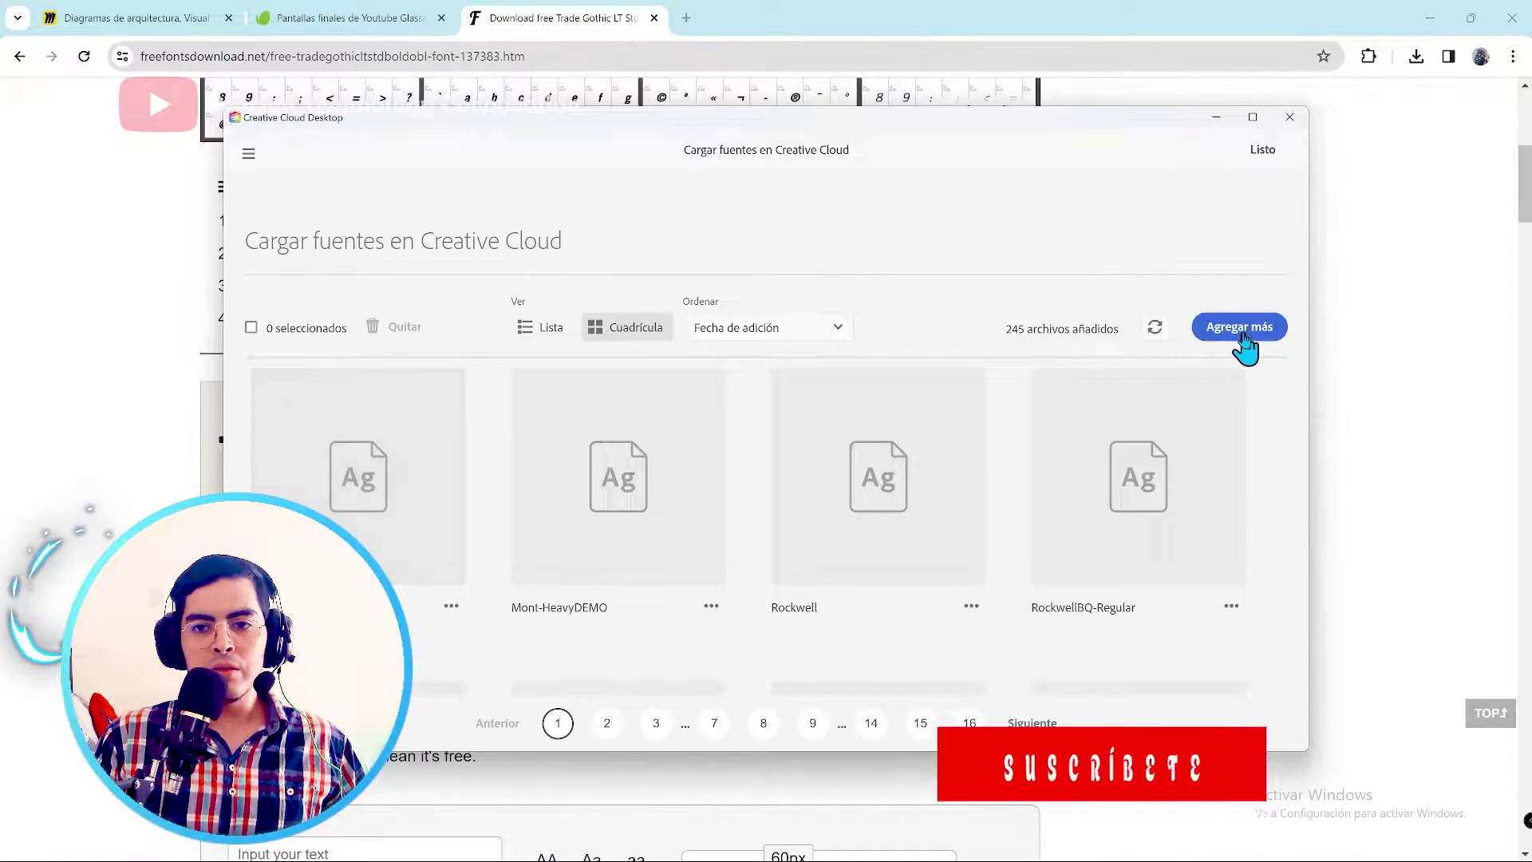
click(1240, 327)
drag(1059, 260, 1102, 389)
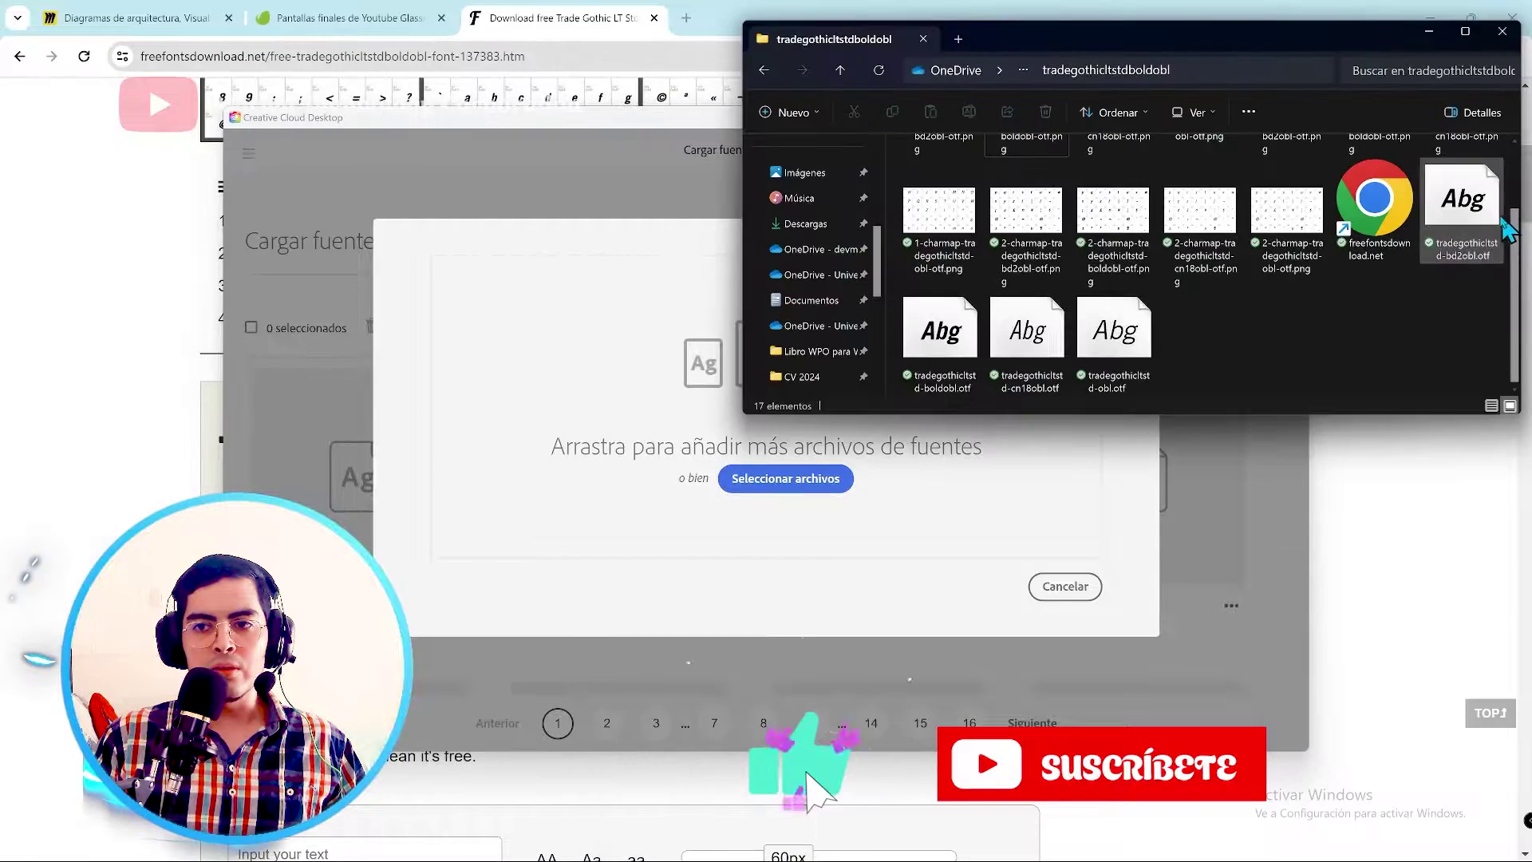
shift+click(1129, 365)
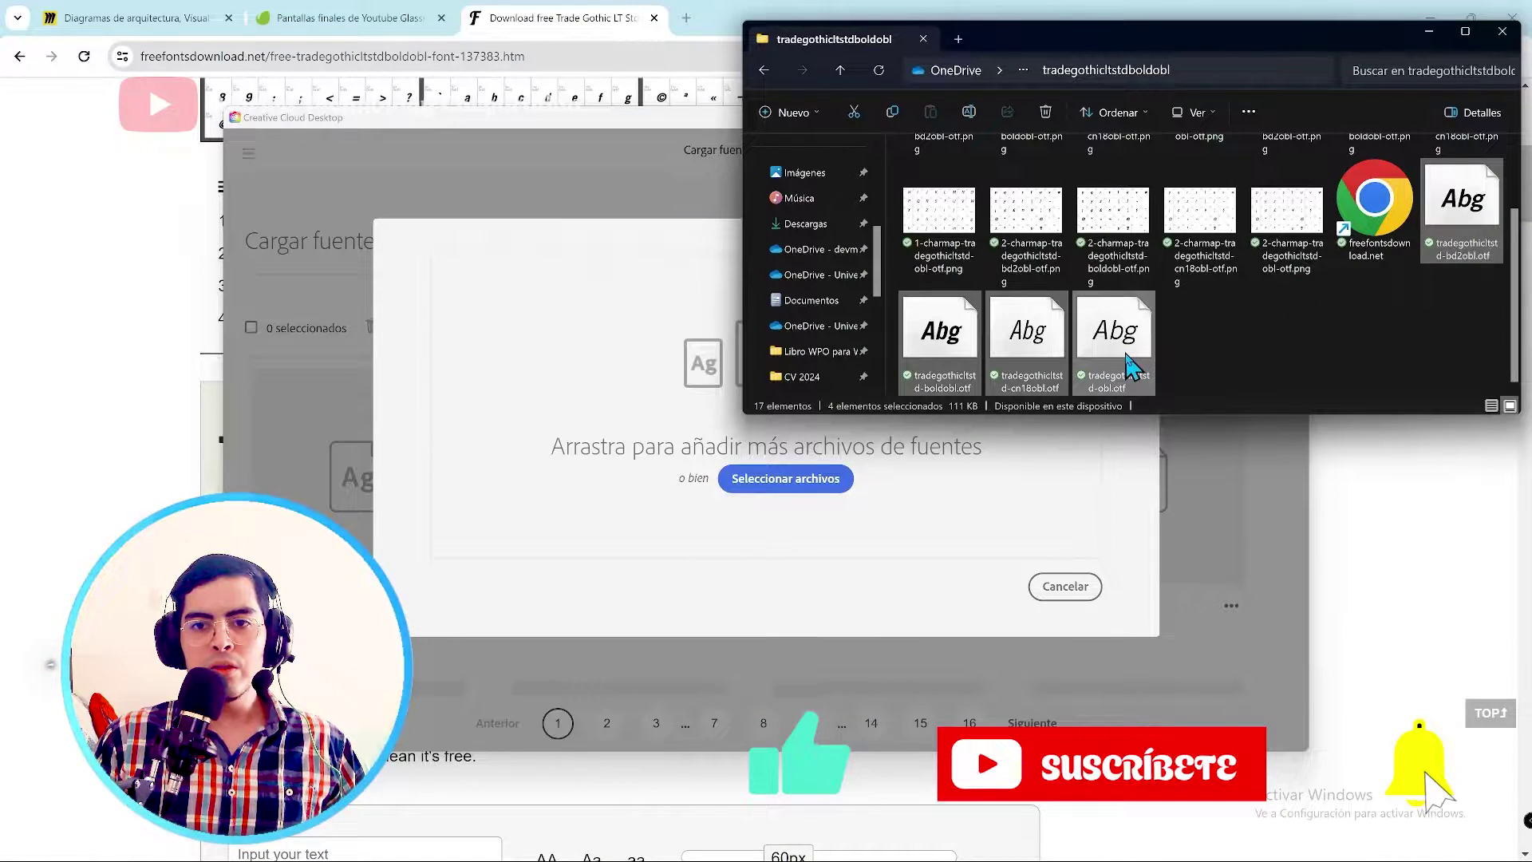
drag(1128, 365, 711, 523)
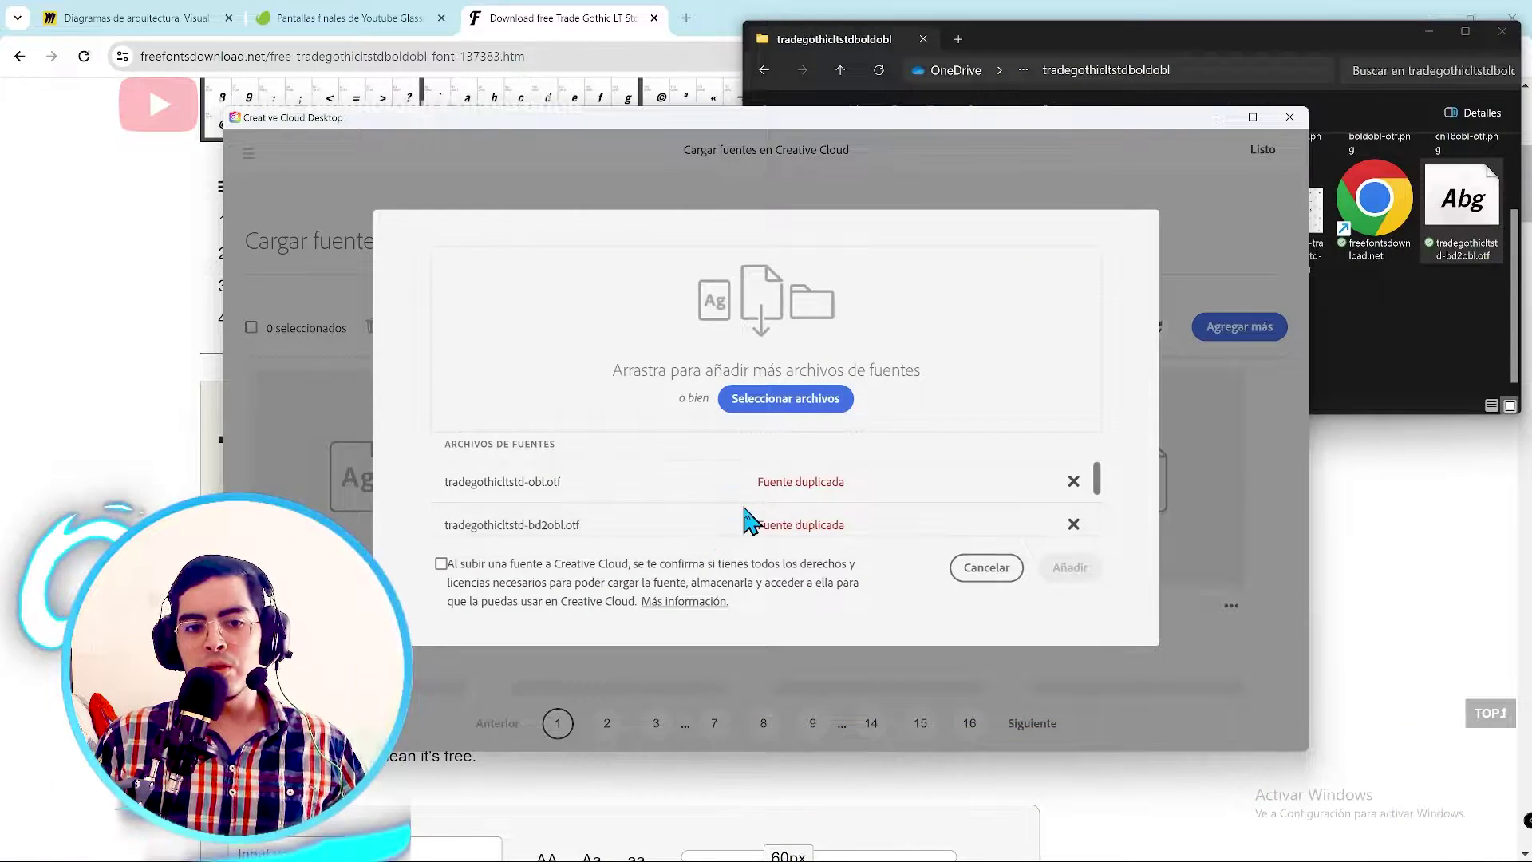
scroll(750, 520, down, 2)
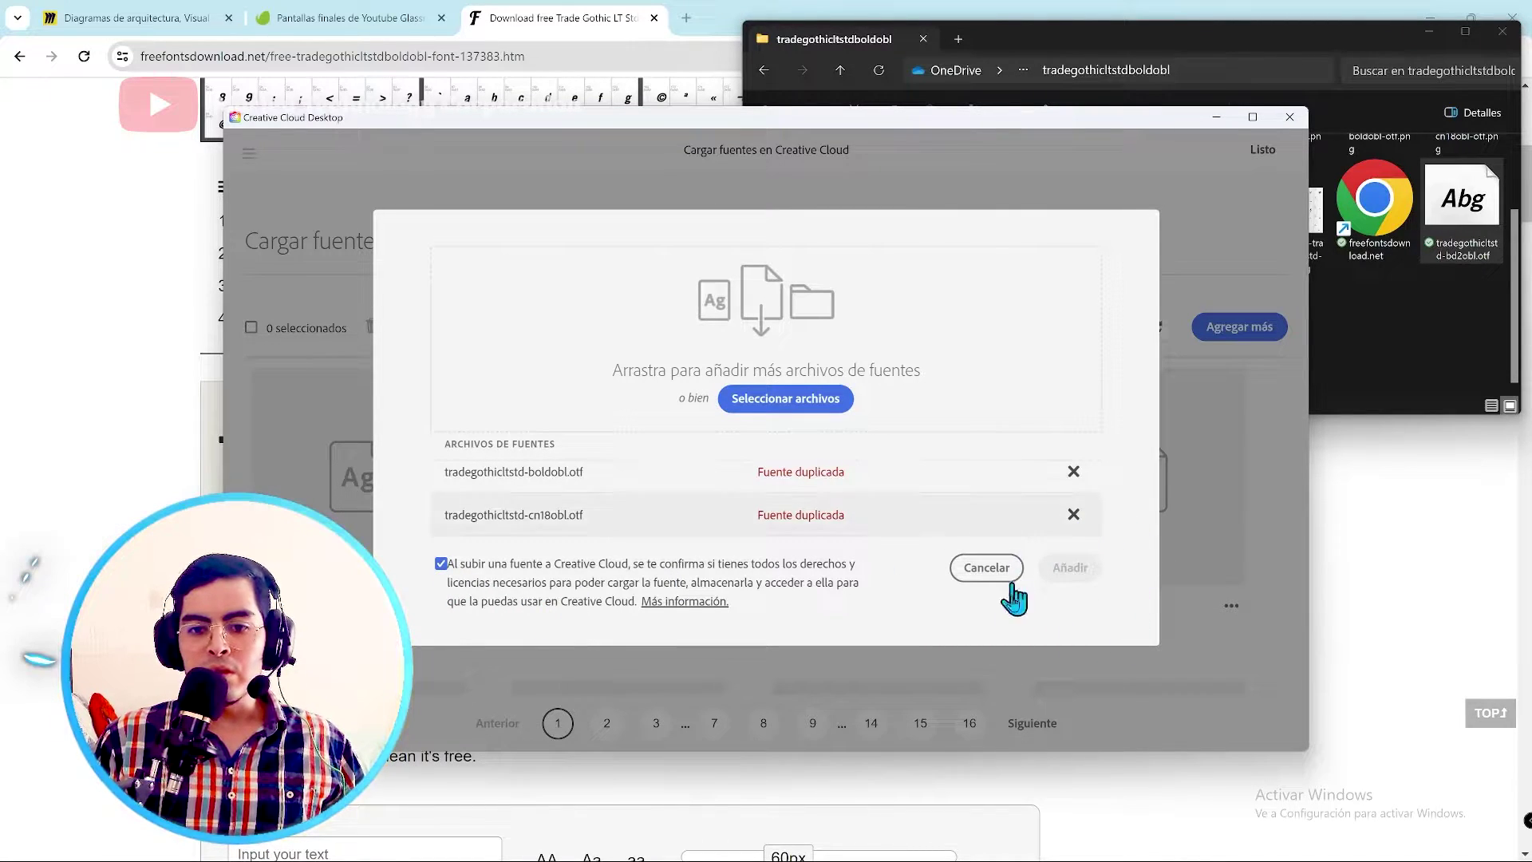
click(990, 568)
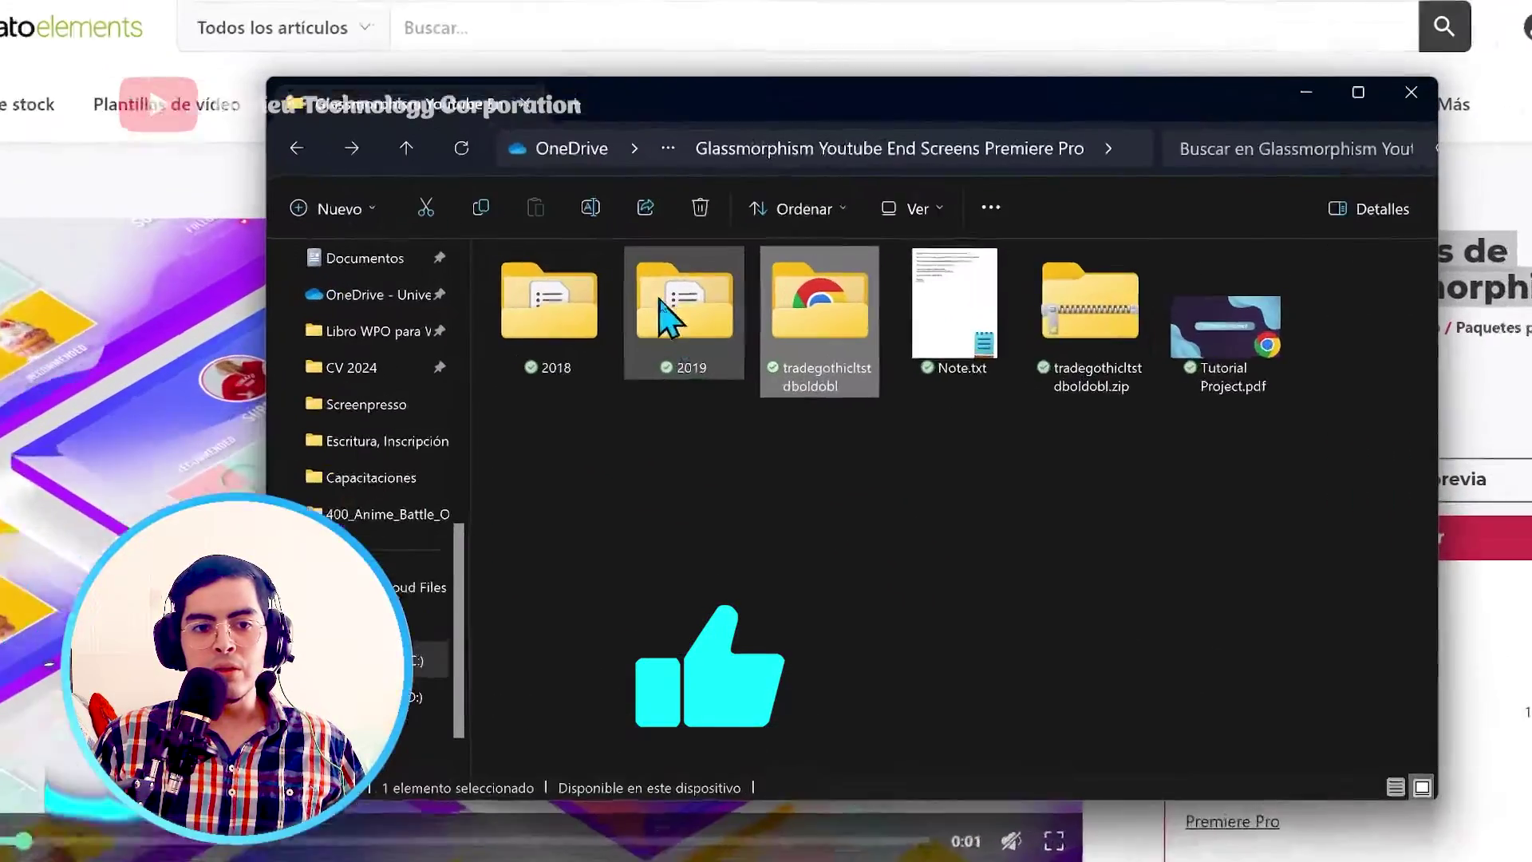
- Open the 2019 folder and view its four Youtube End Screen .mogrt files as large icons
double_click(656, 325)
click(1393, 810)
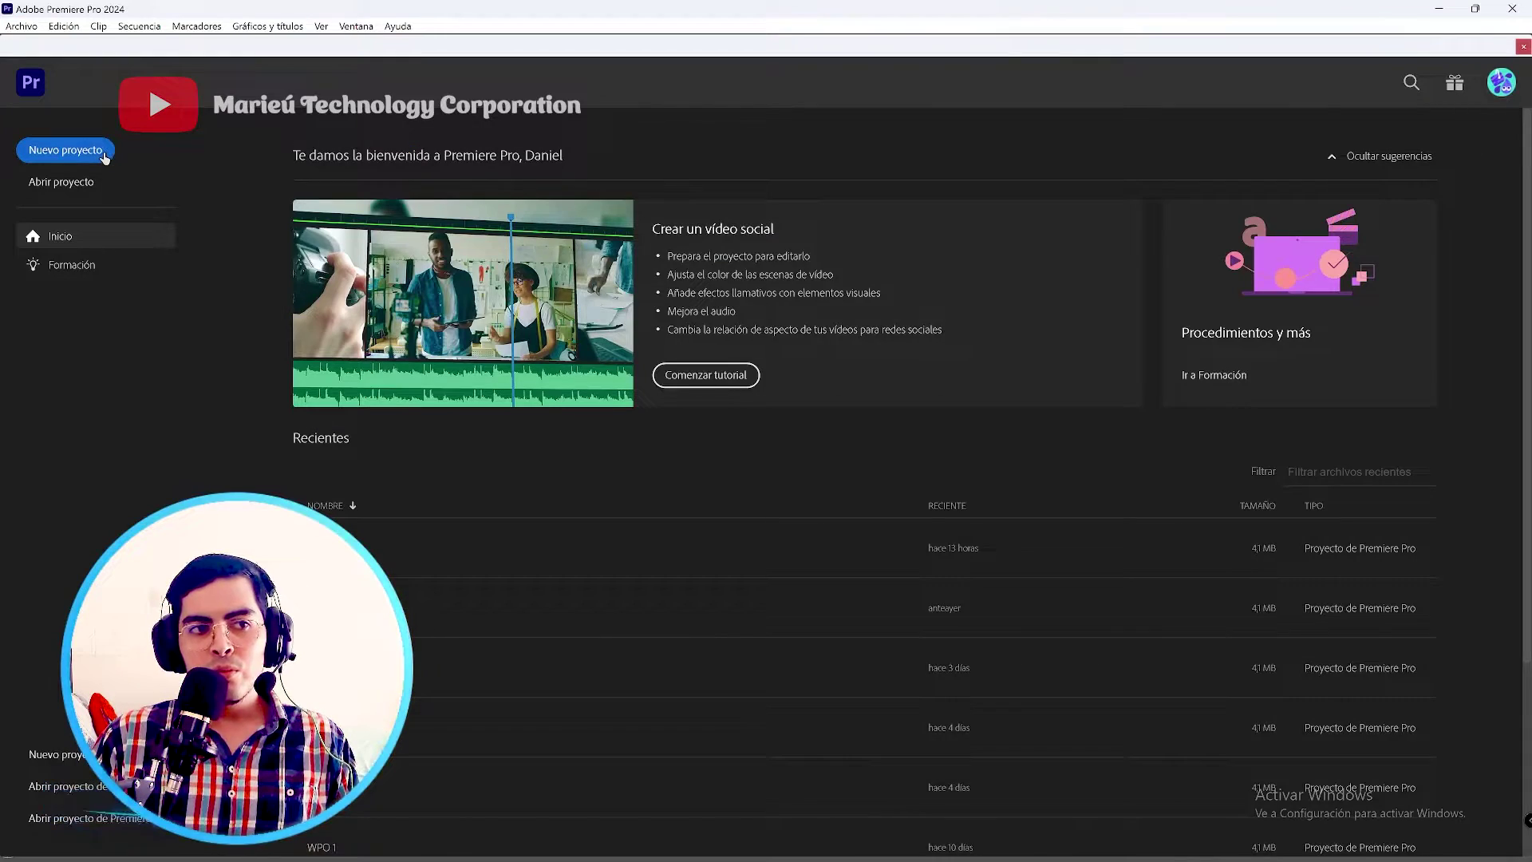
- Create a new project named 'Pantallas finales Marieu' saved in the V42 folder
click(59, 157)
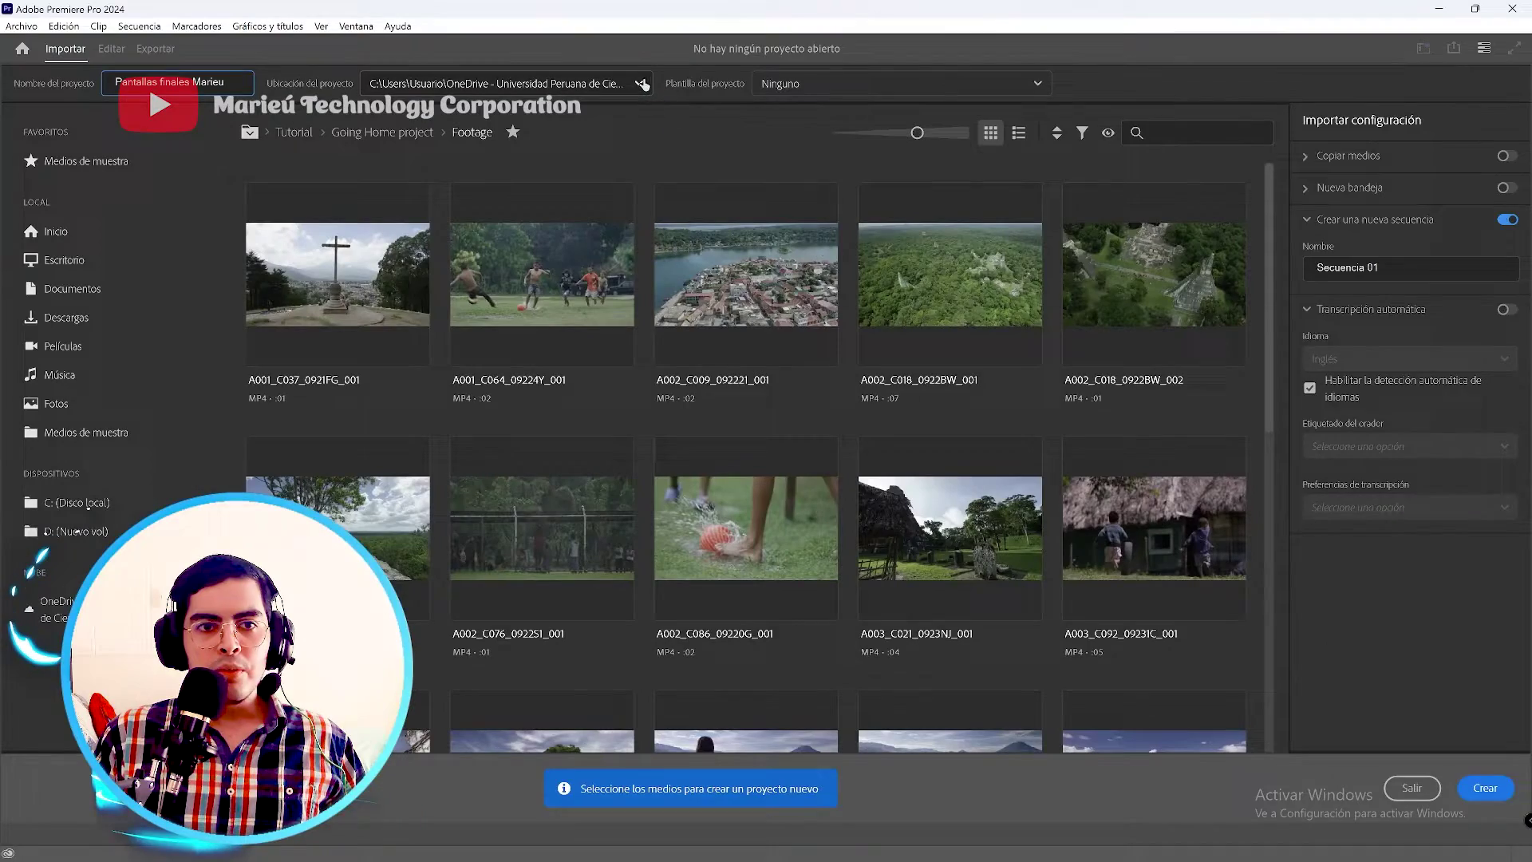
text(inales Marieu)
click(1278, 142)
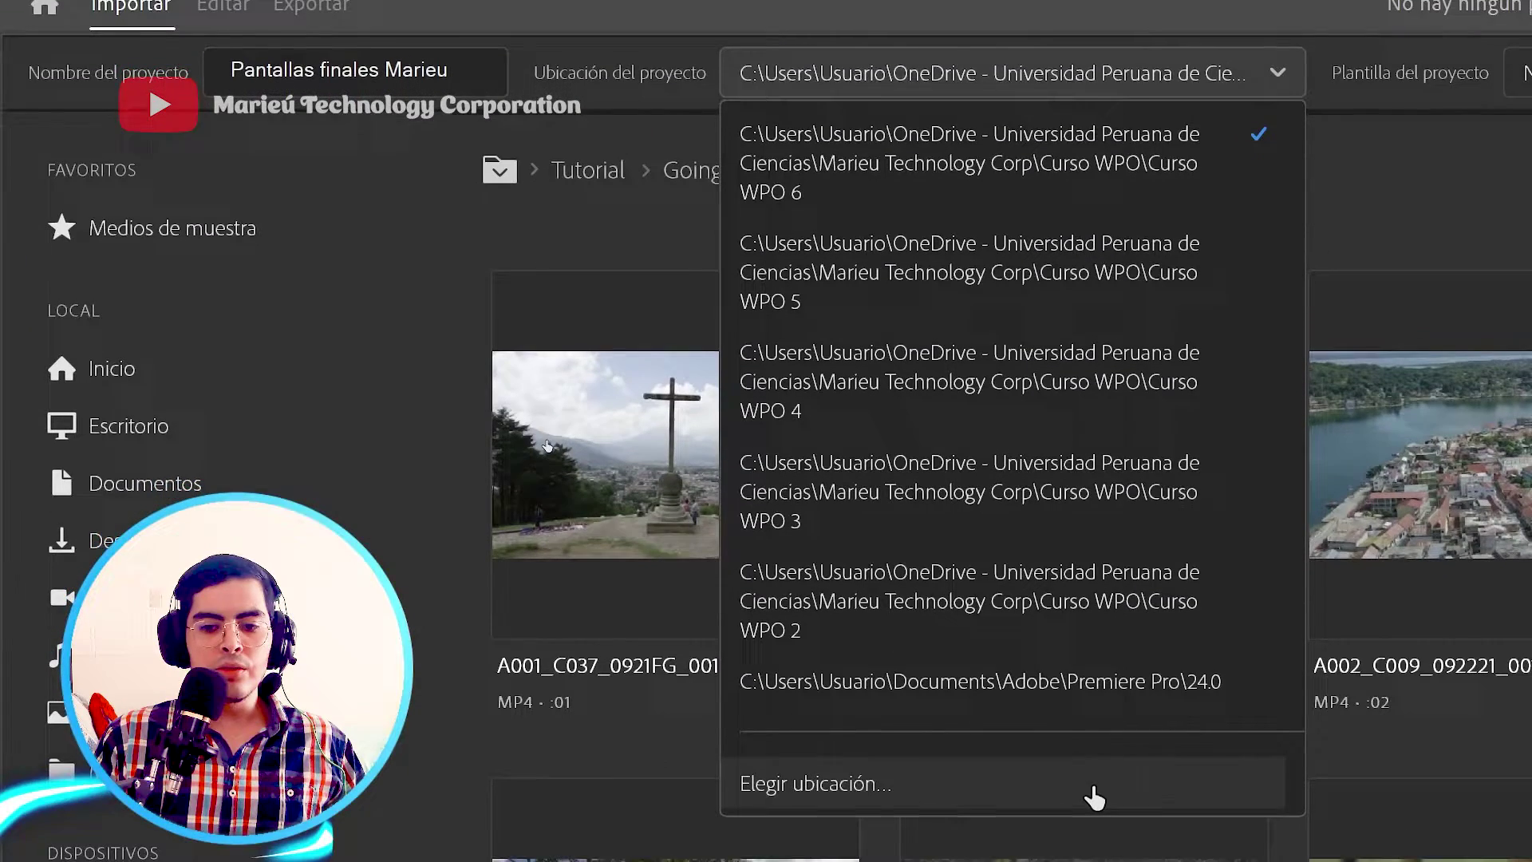
click(1096, 795)
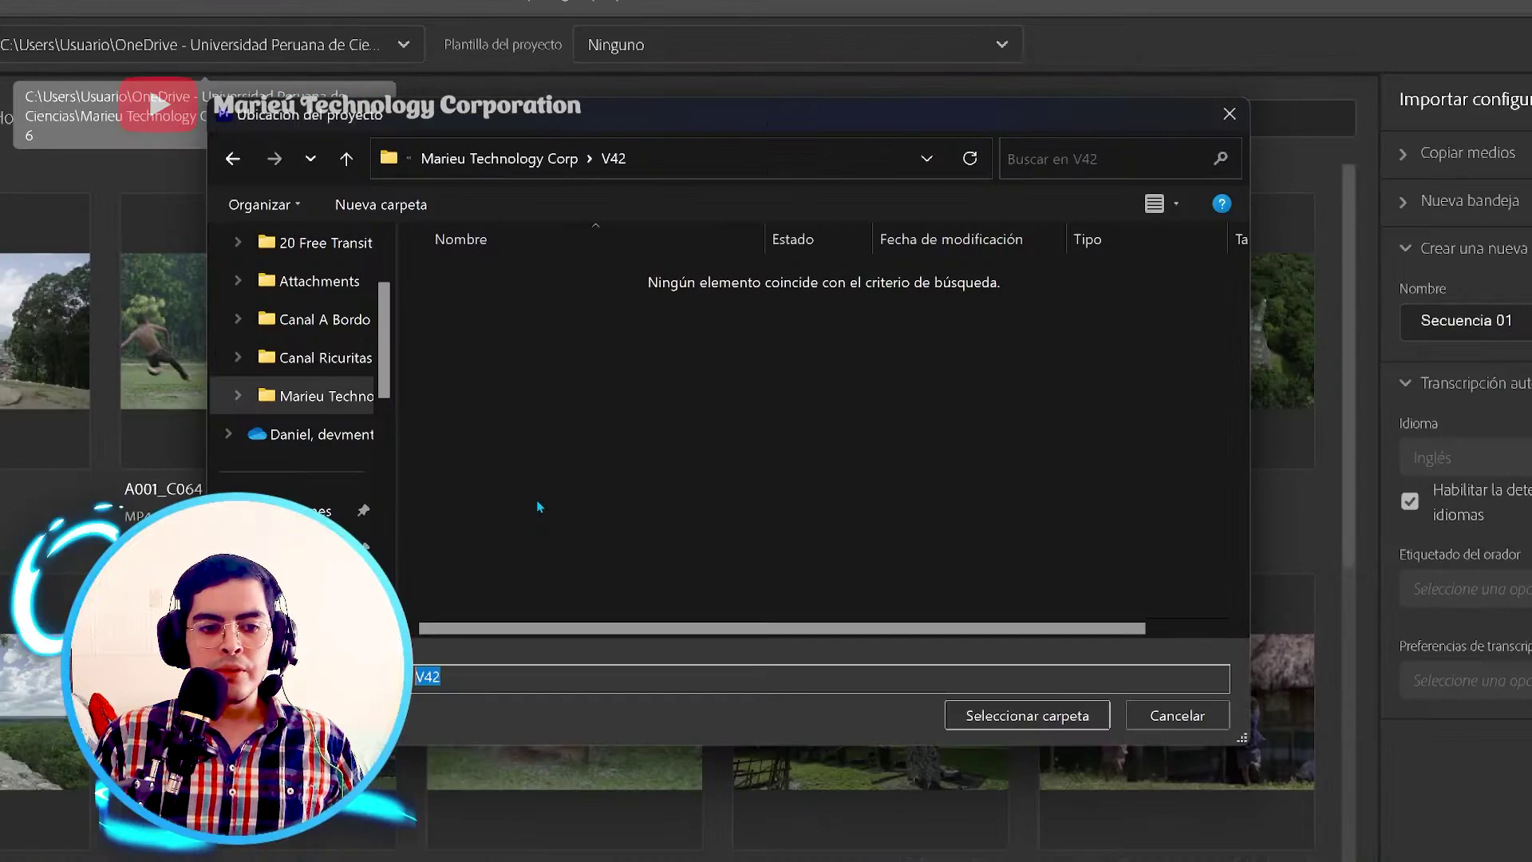
text(FEEA)
key(BackSpace)
key(BackSpace)
key(BackSpace)
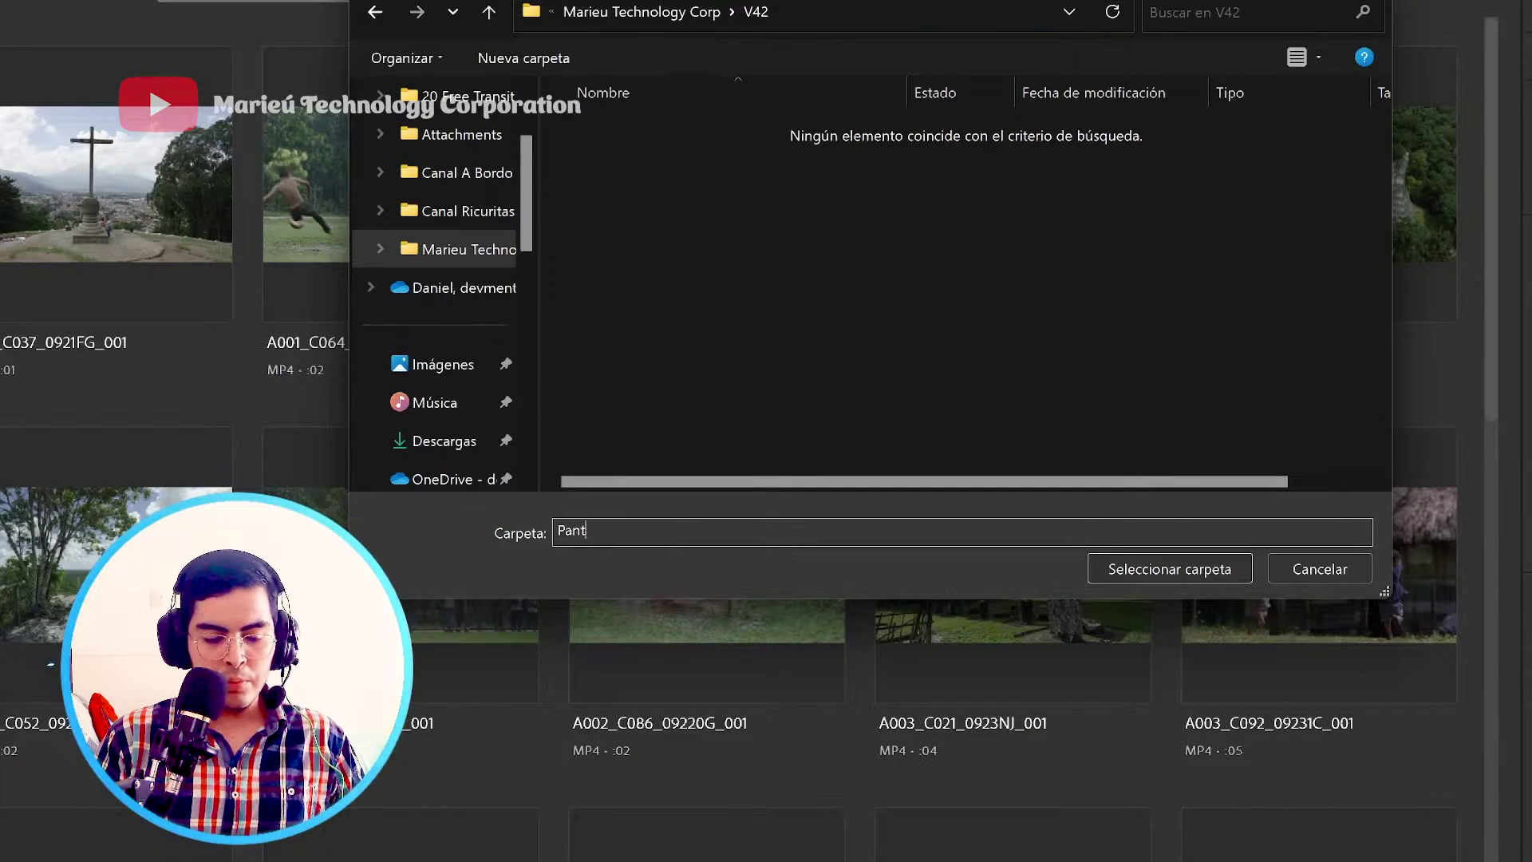
text(es Marieu)
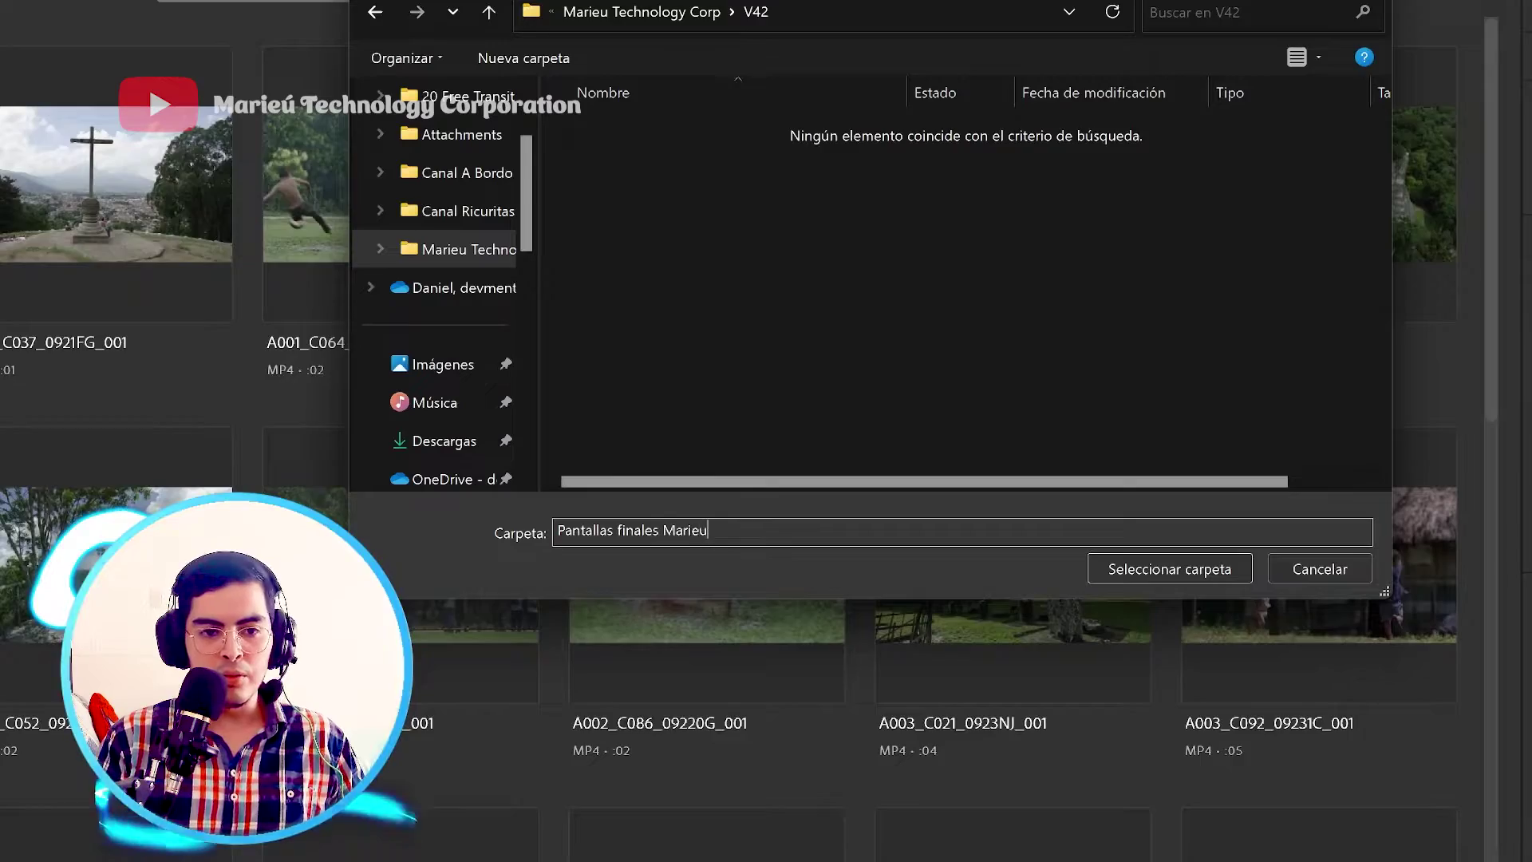
key(Return)
key(Return)
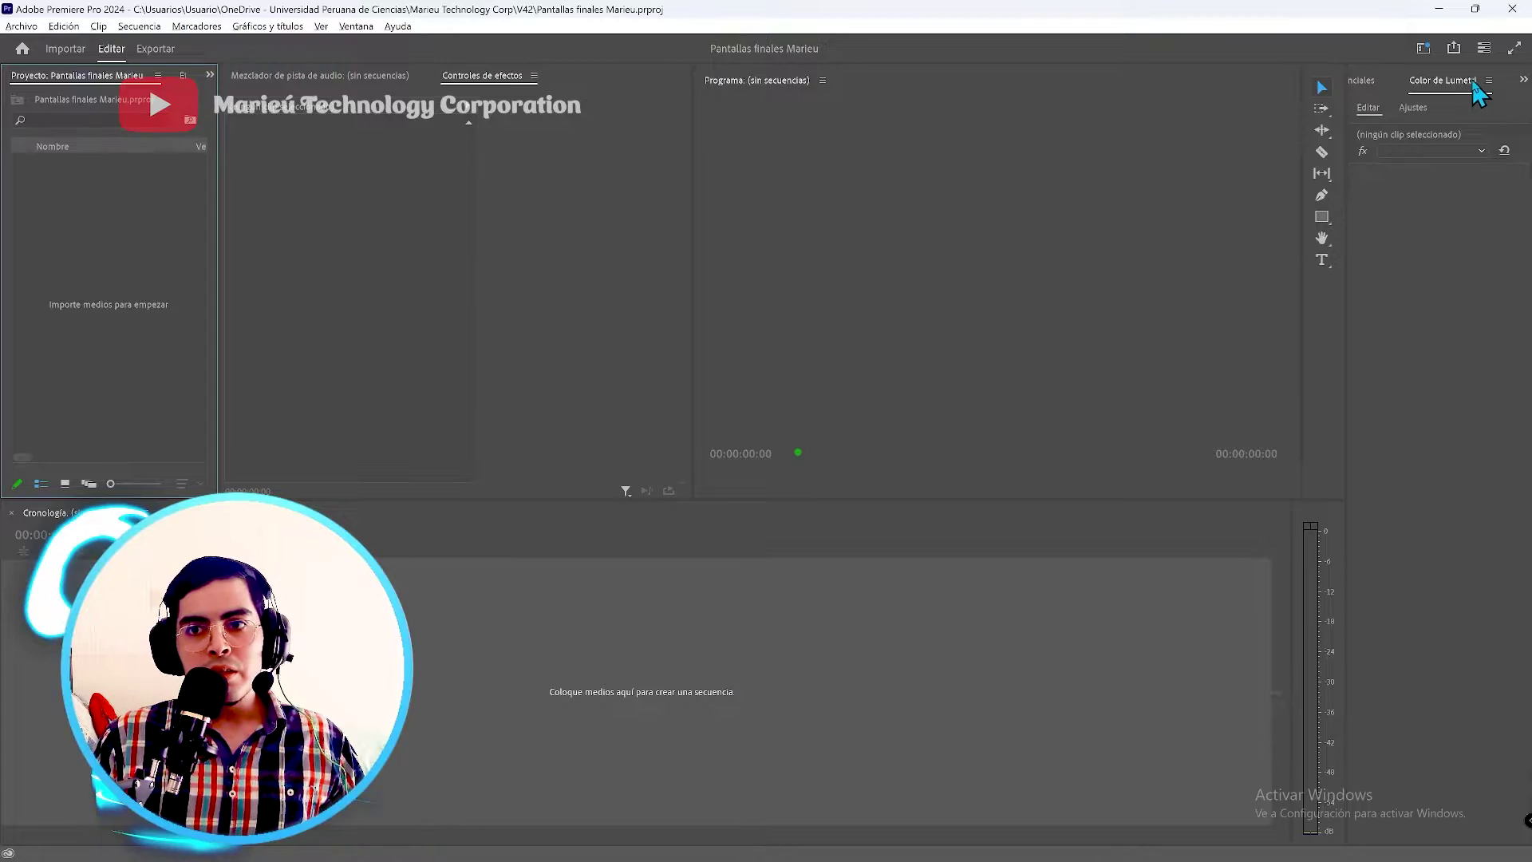
- Open the Gráficos esenciales panel and add the 2019 folder as a local template source
click(1373, 80)
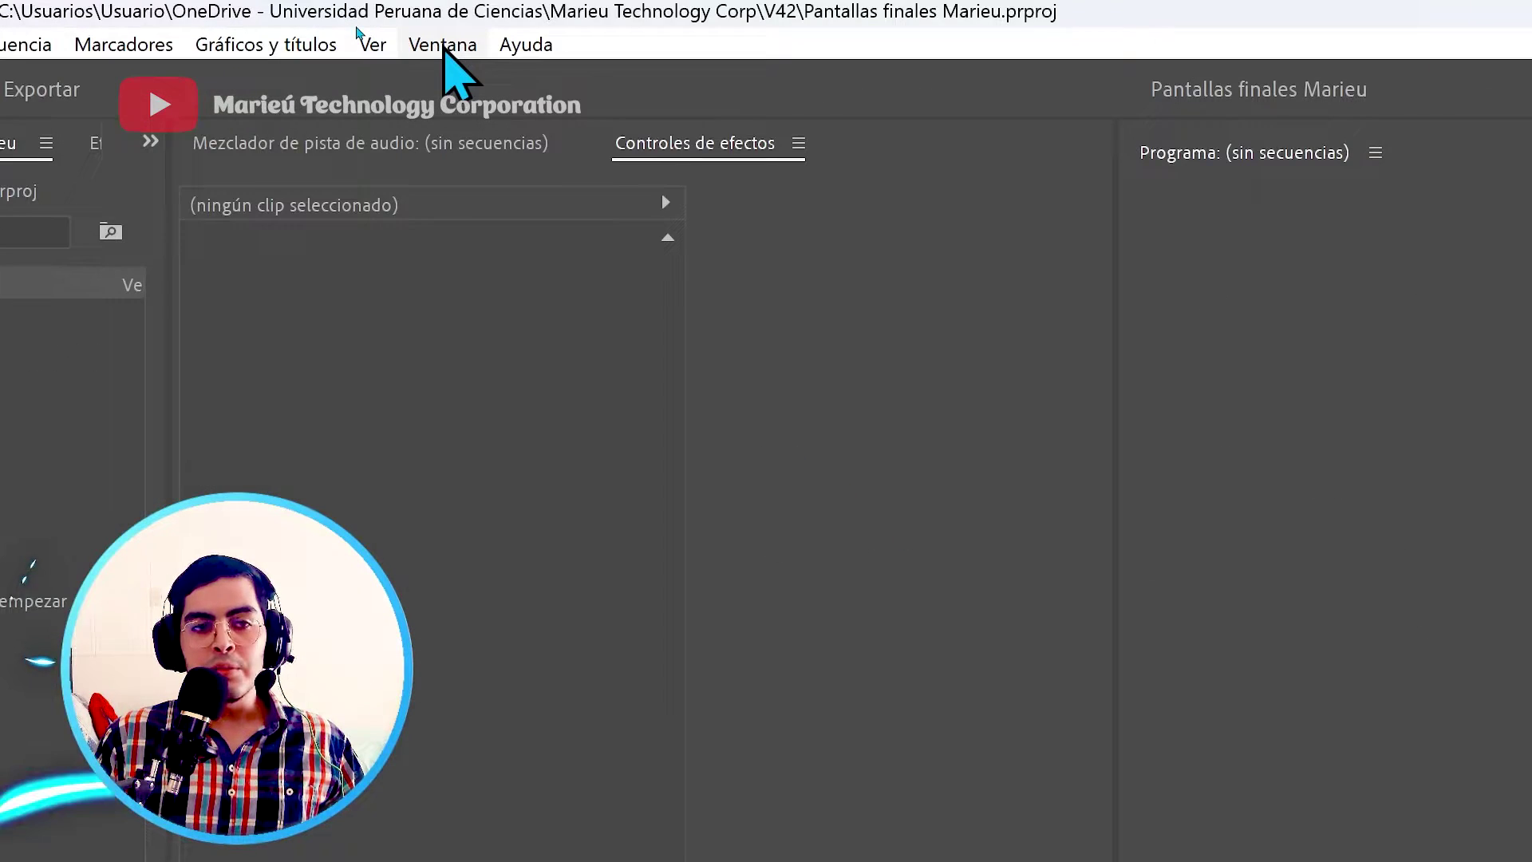
click(356, 27)
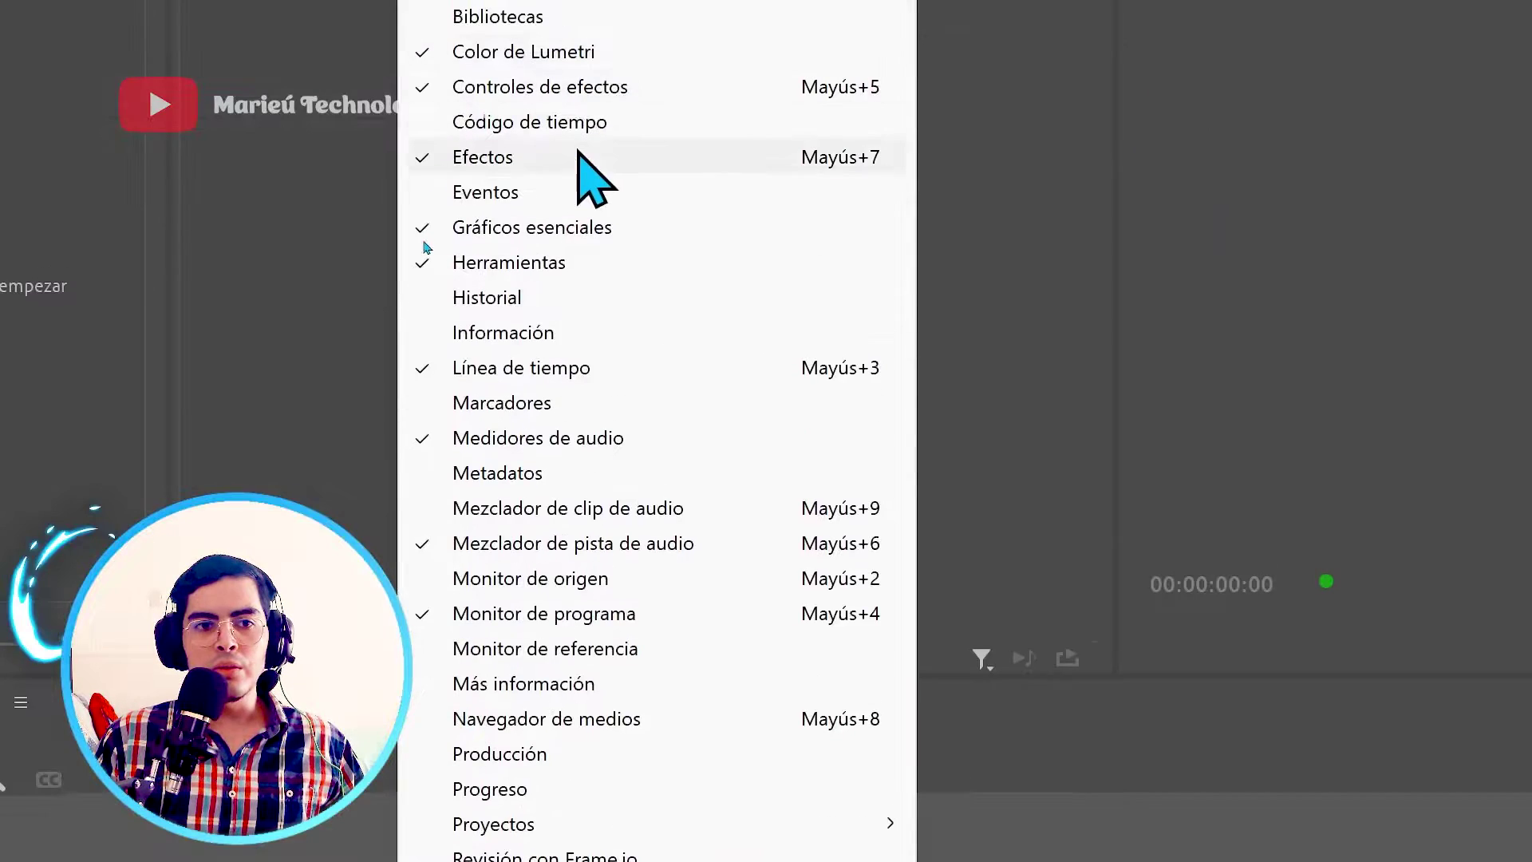
click(547, 230)
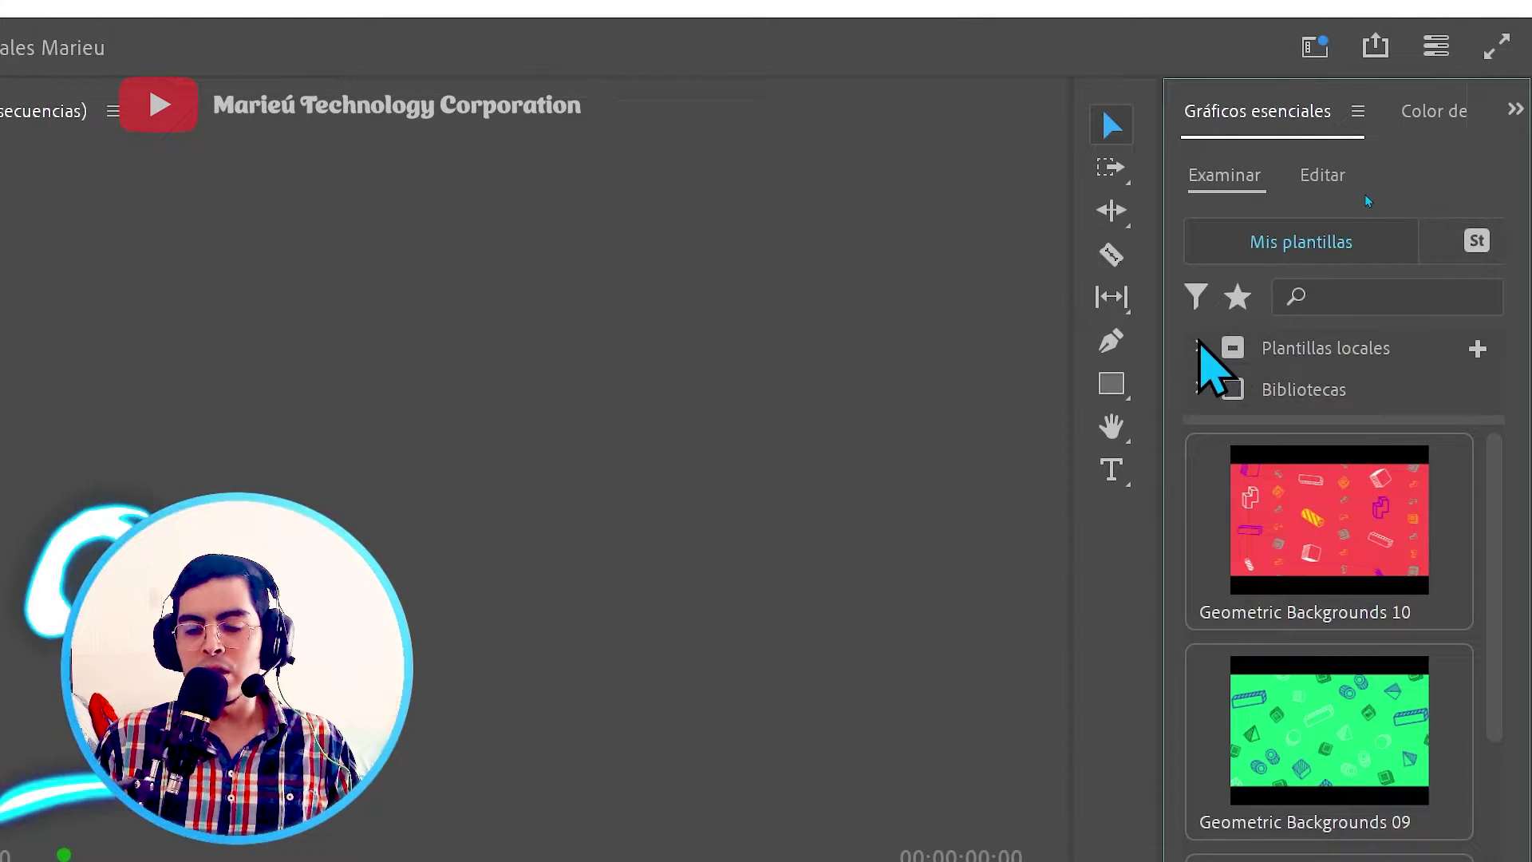
click(1476, 352)
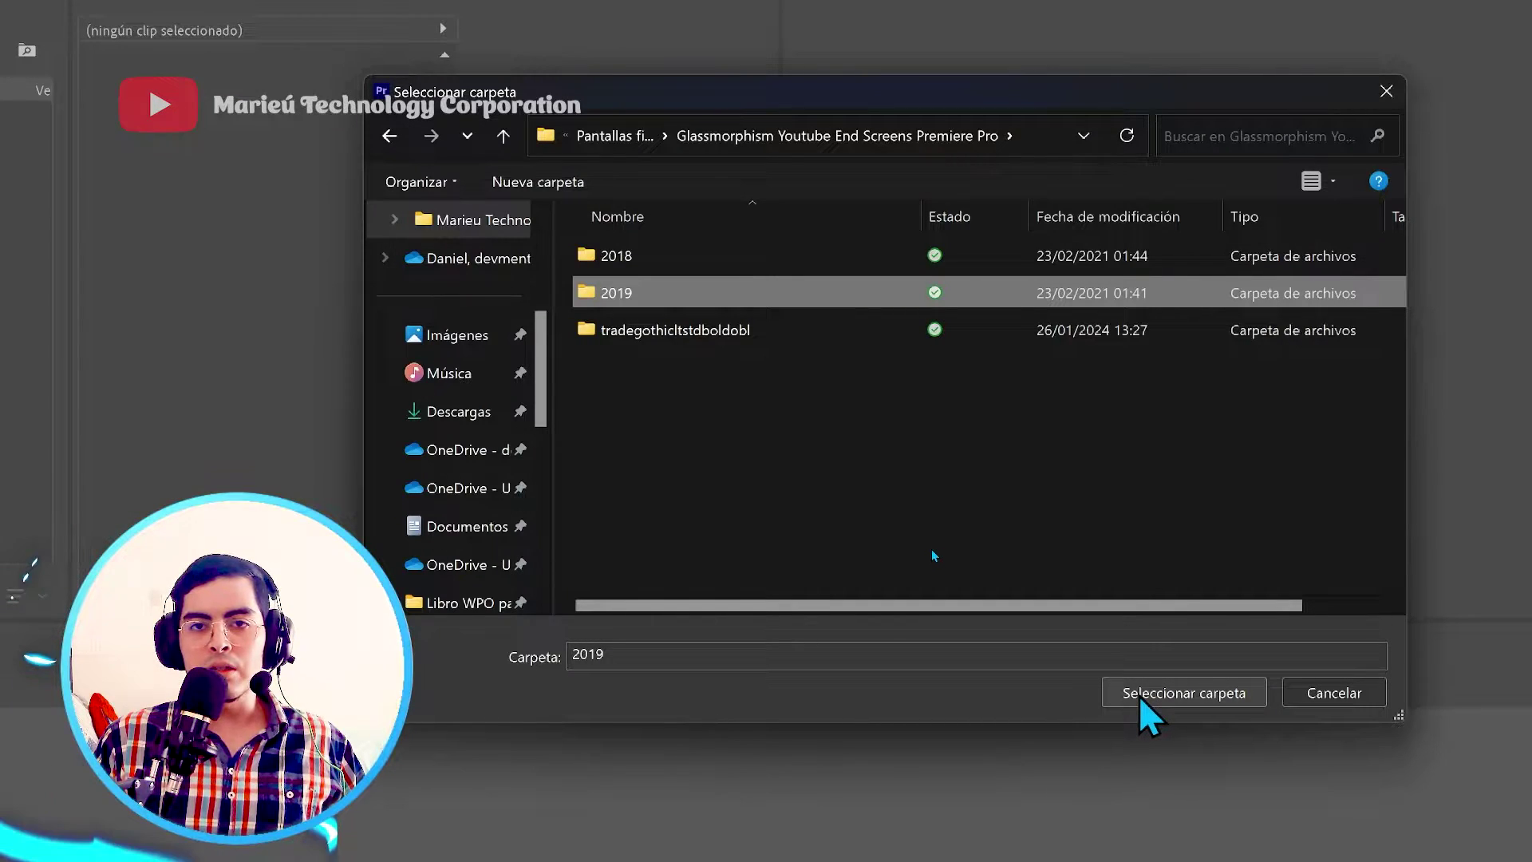
click(1138, 696)
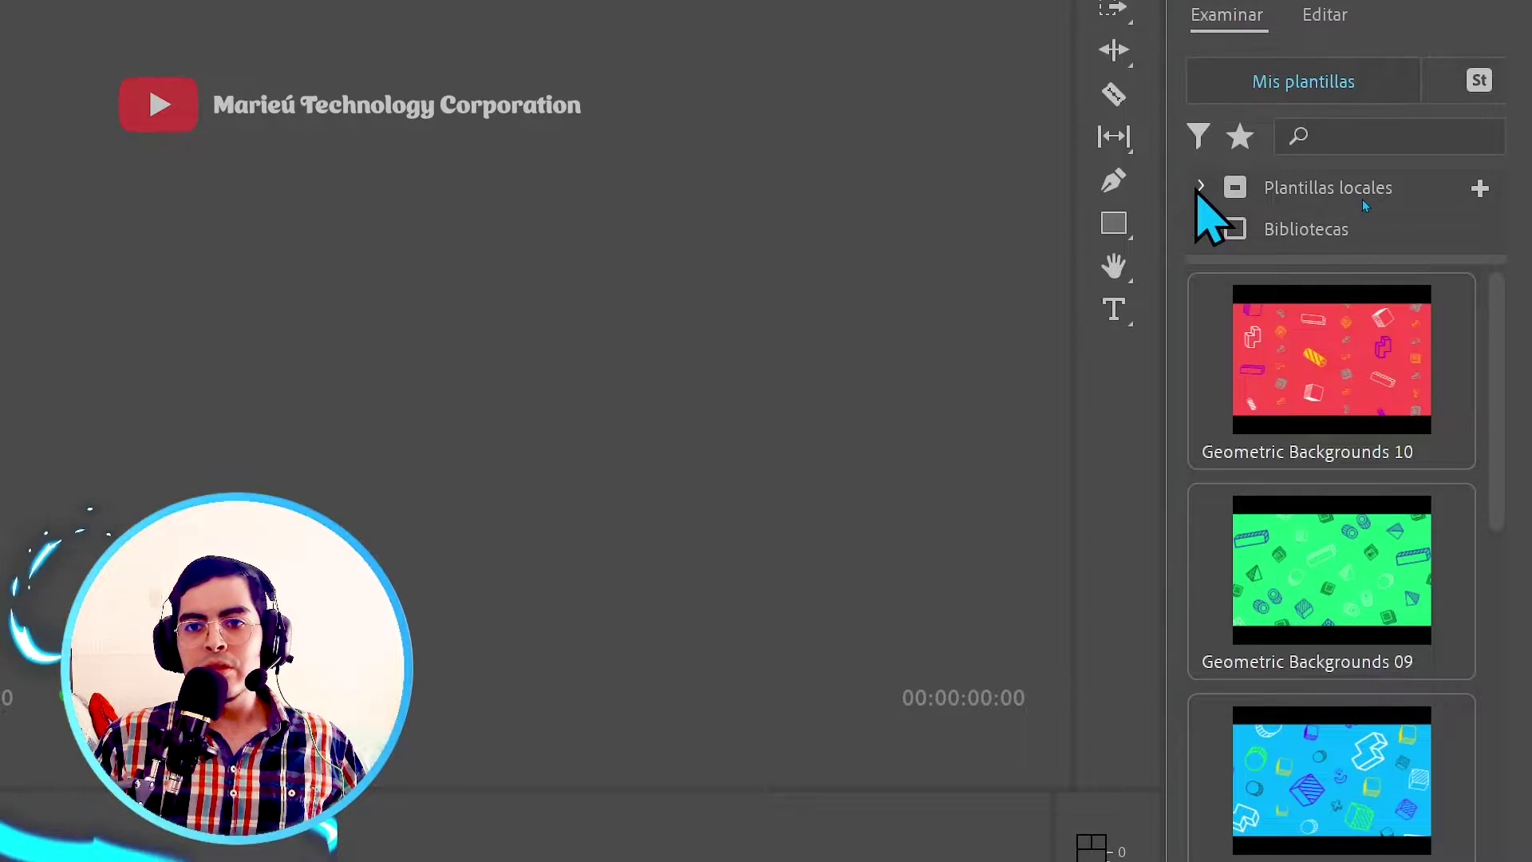
- Filter the local templates to show only the 2019 folder's Youtube End Screen 1–4
click(1201, 188)
click(1199, 187)
click(1201, 188)
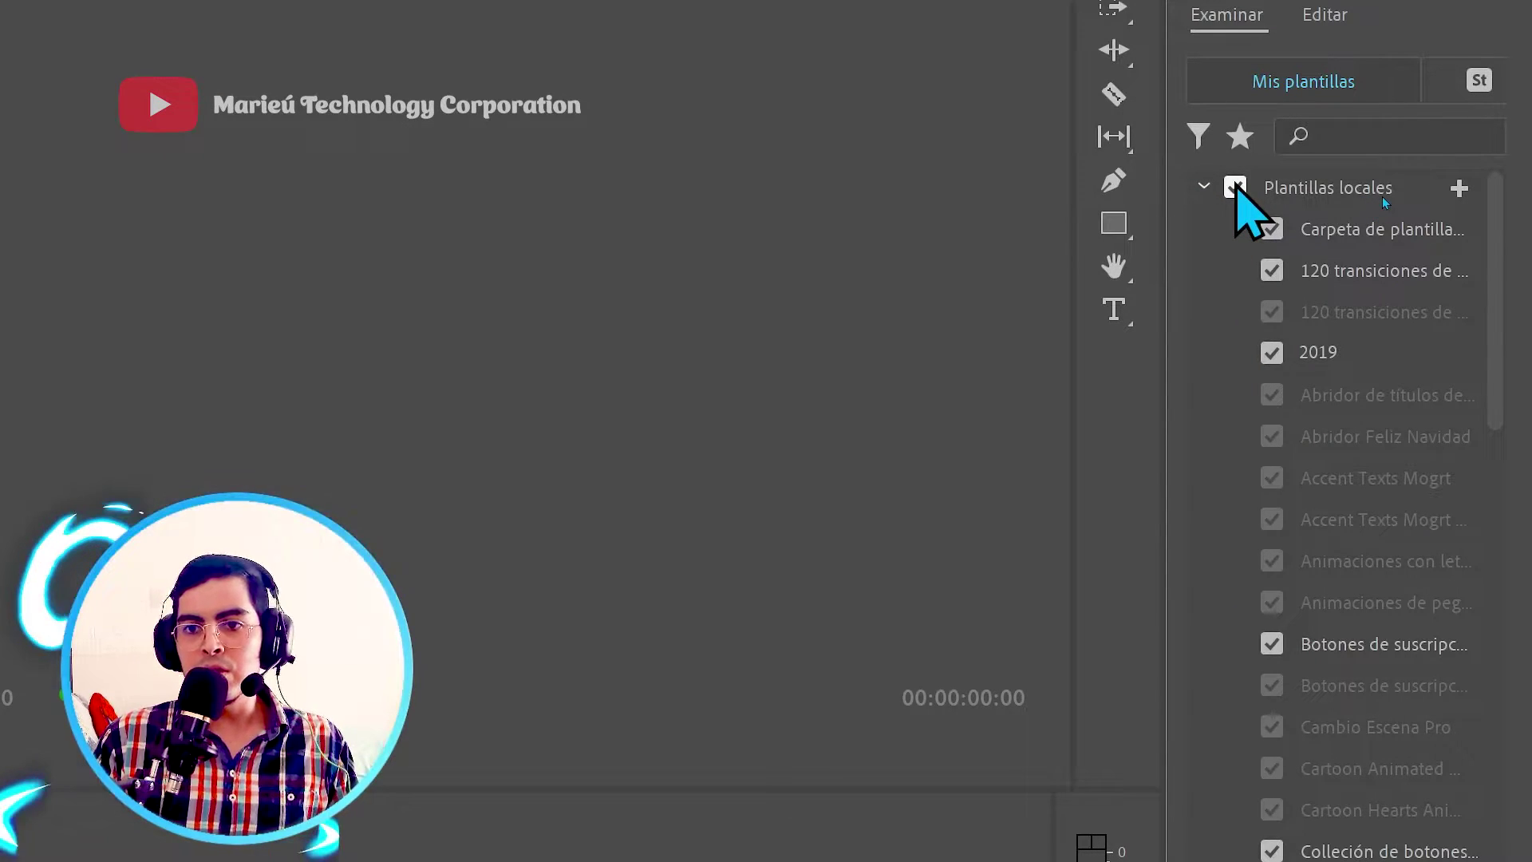
click(1236, 189)
scroll(1317, 439, down, 2)
scroll(1317, 438, down, 2)
scroll(1402, 419, down, 2)
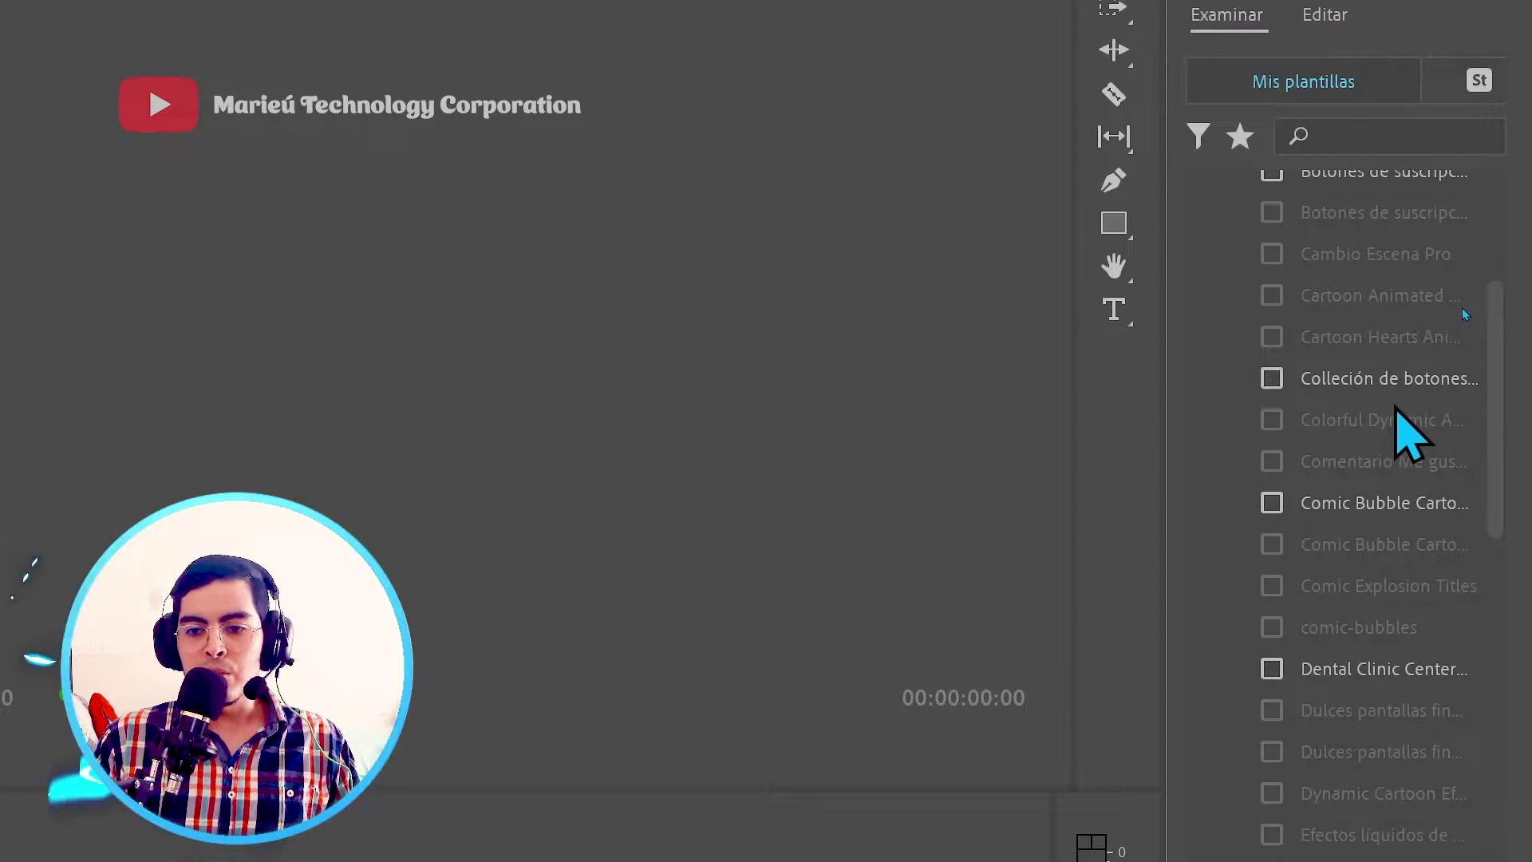
scroll(1395, 405, up, 6)
click(1270, 517)
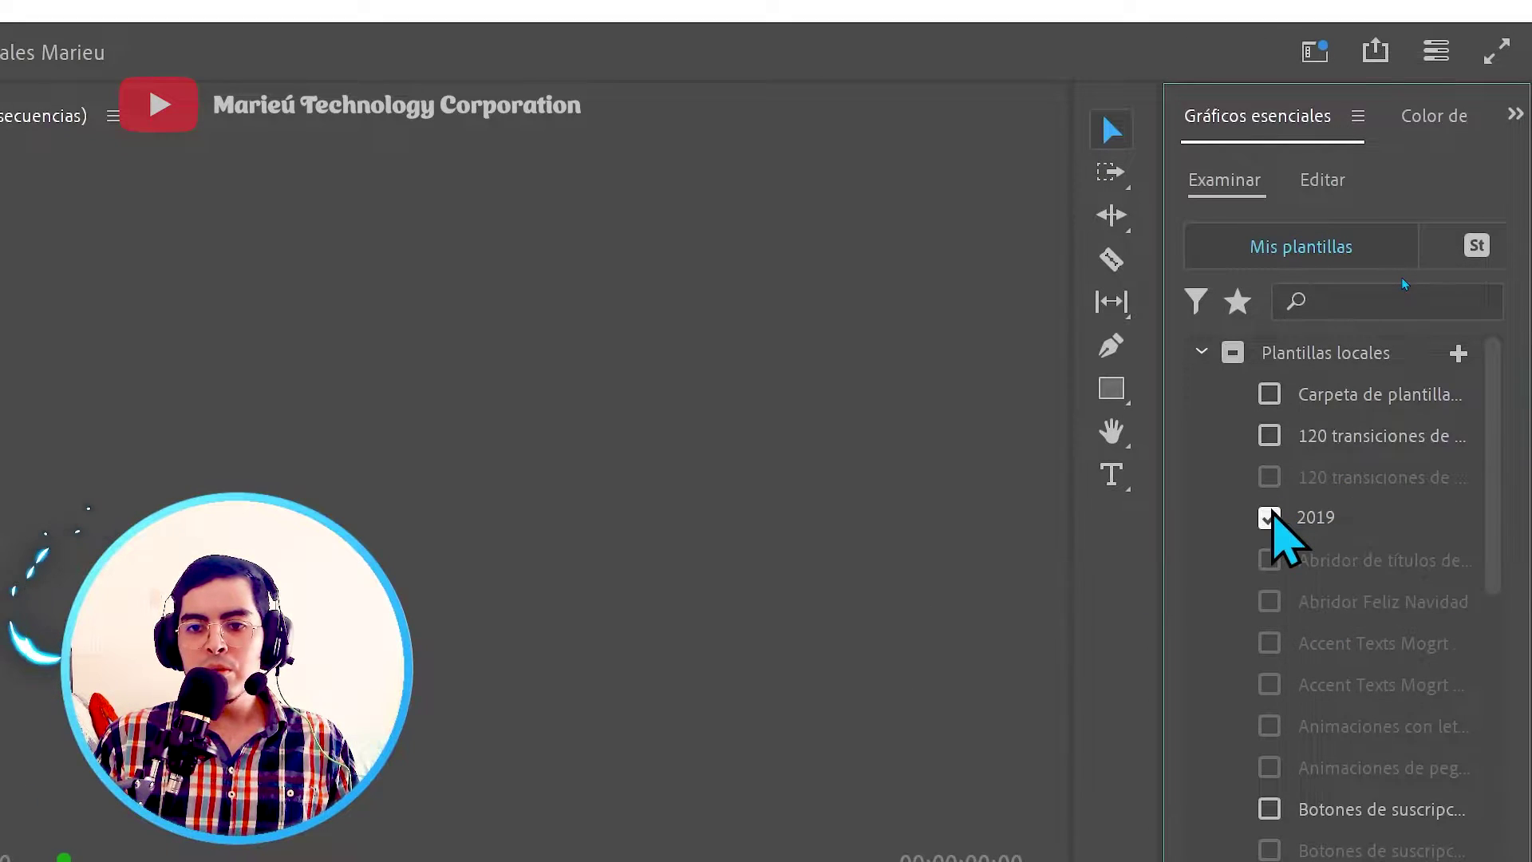
click(1201, 351)
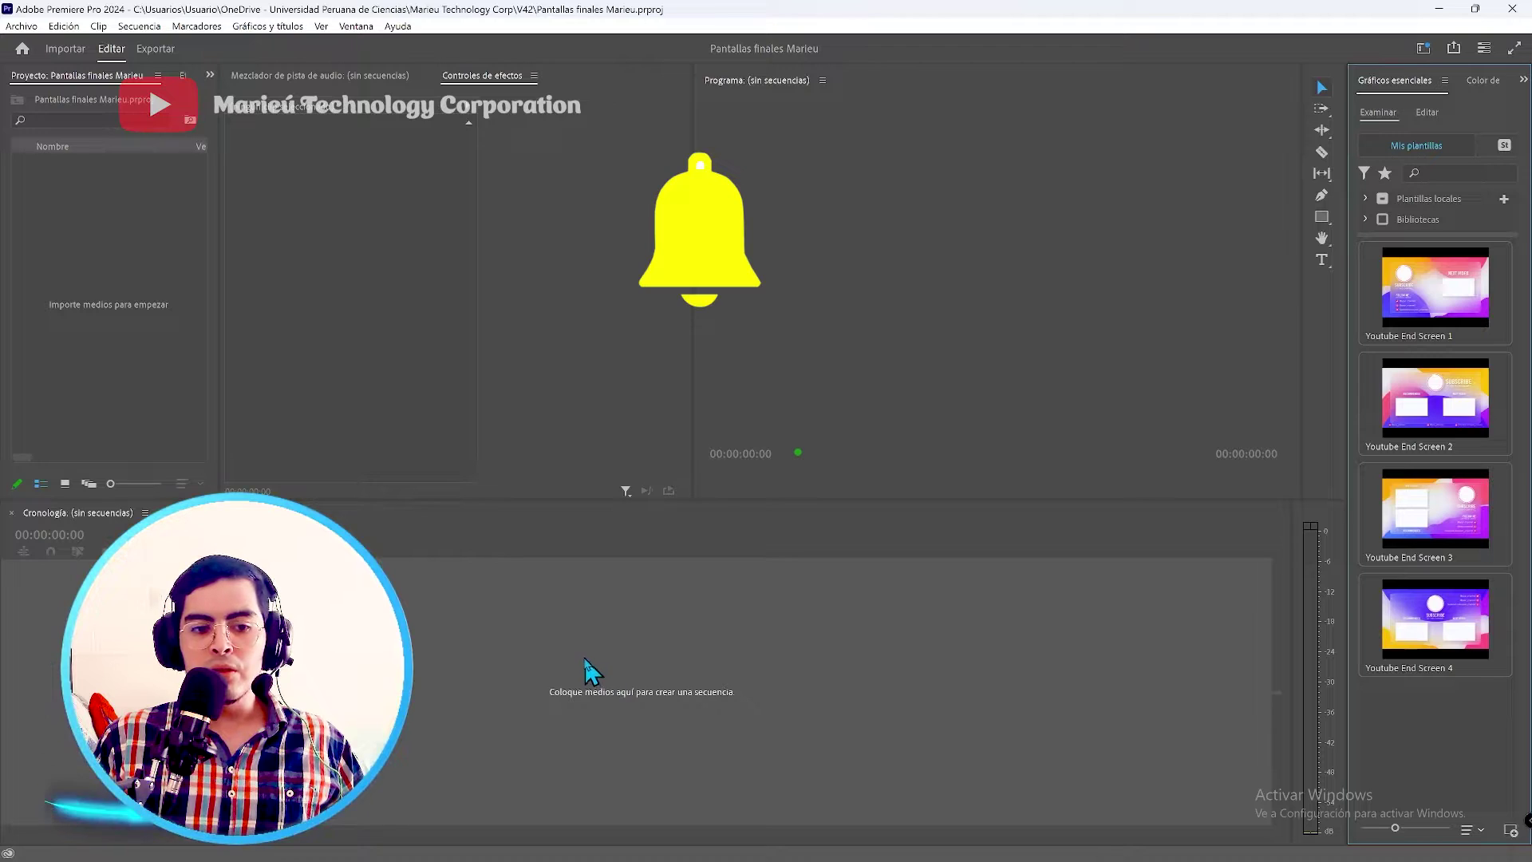
- Import Instagram 1793x1793.png from File Explorer into the Project panel
click(654, 707)
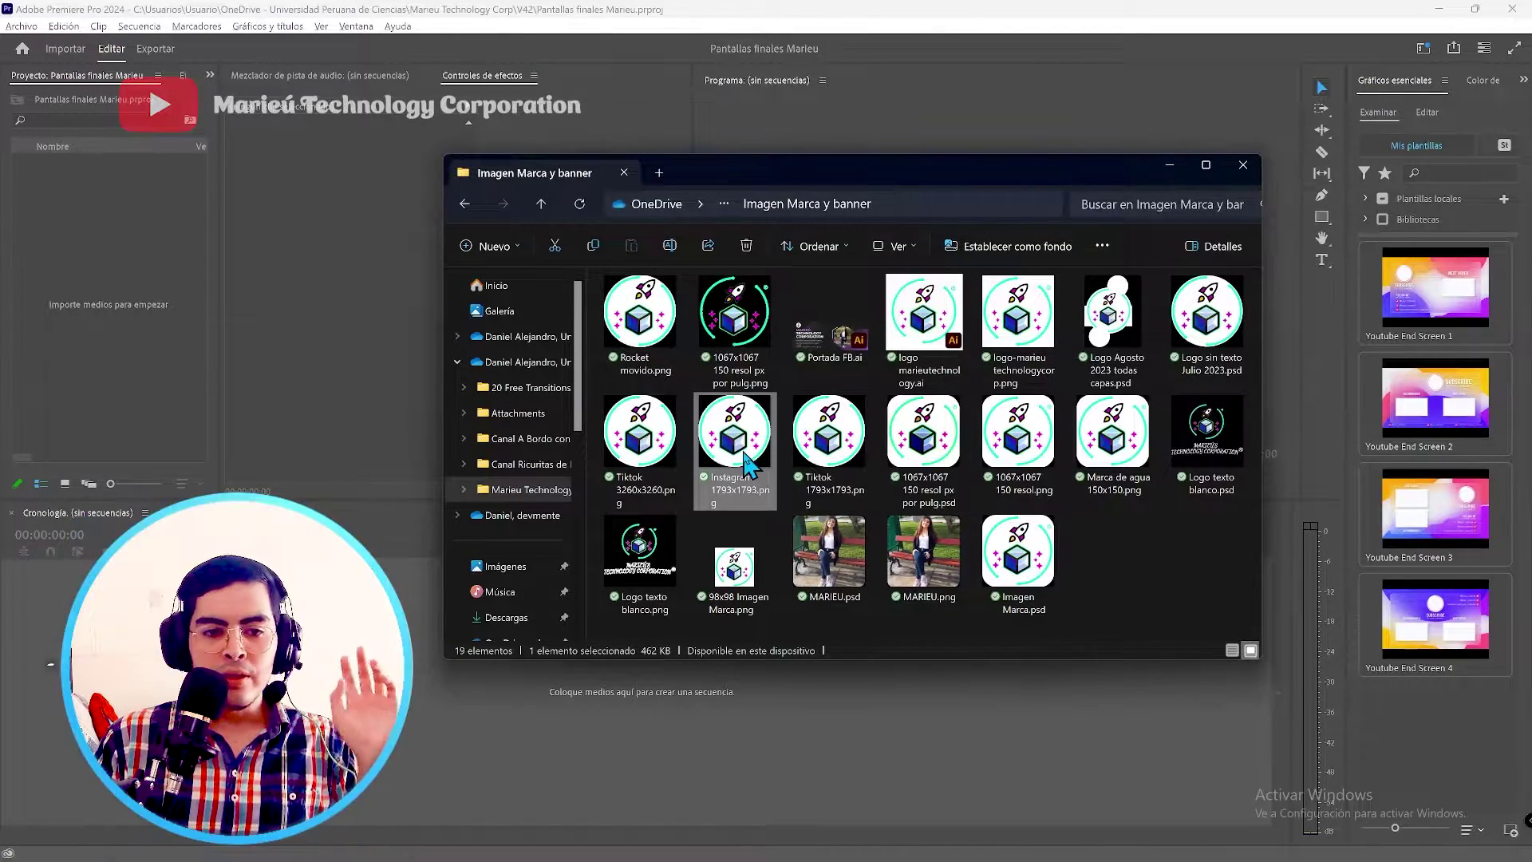
mouse_move(731, 437)
mouse_down()
mouse_move(64, 275)
mouse_move(48, 256)
mouse_up()
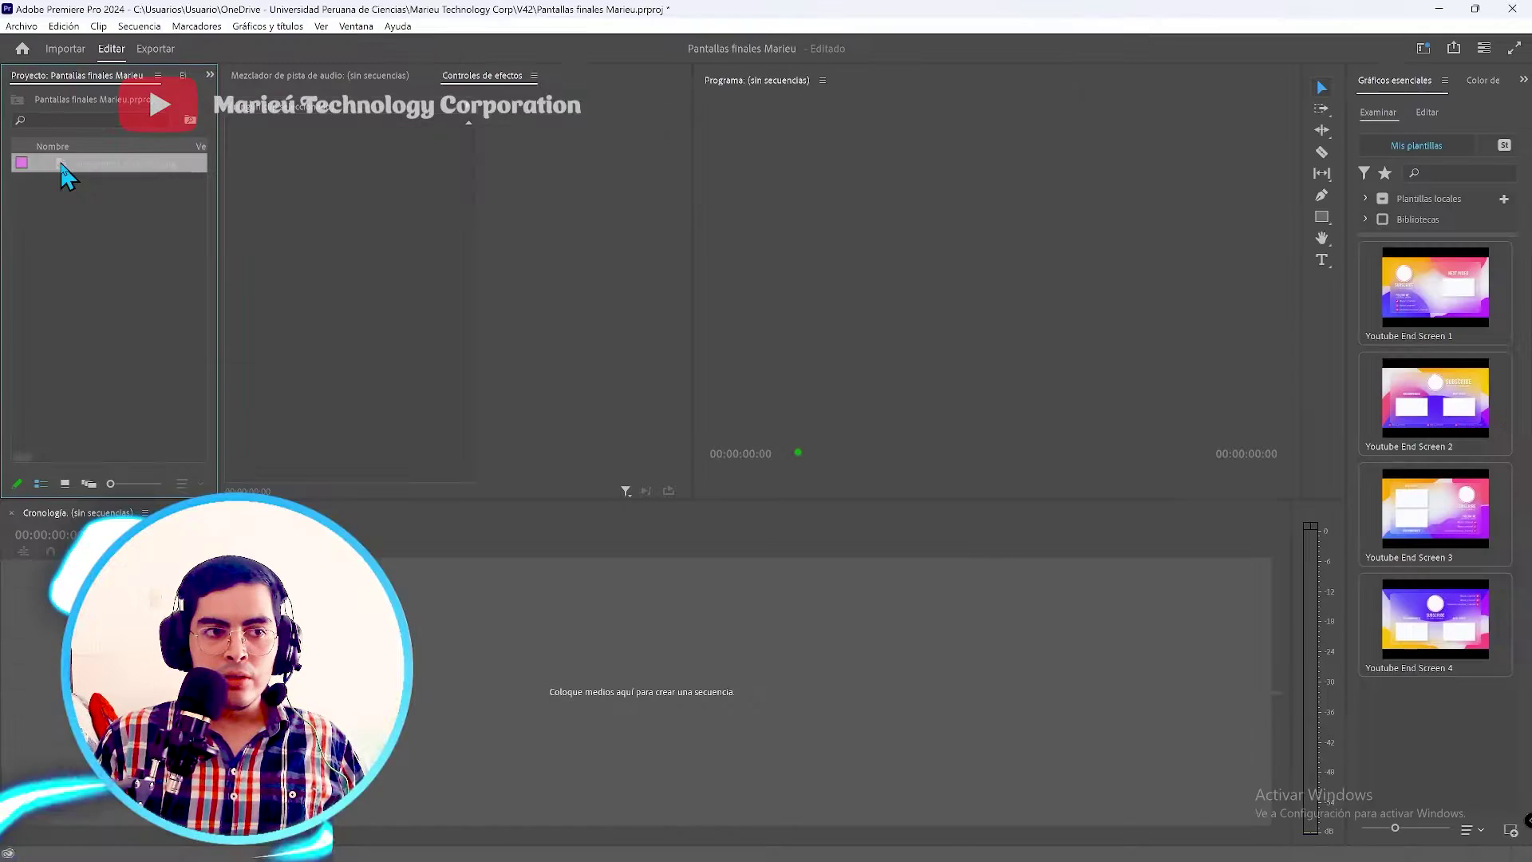
drag(71, 163, 219, 481)
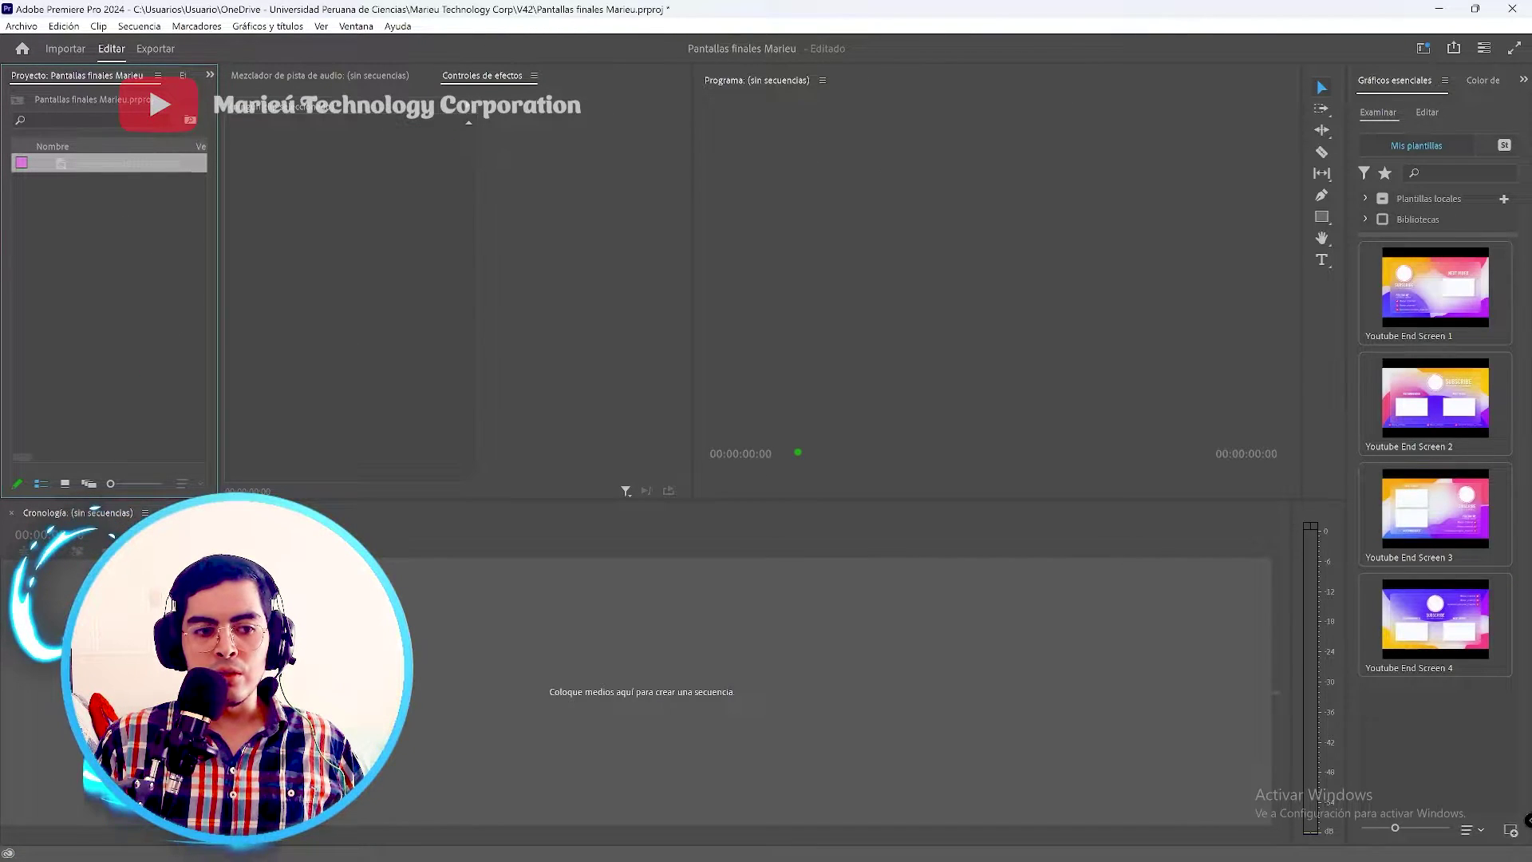
- Create a sequence from the Instagram image and layer Youtube End Screen 1 on V2
drag(239, 607, 240, 606)
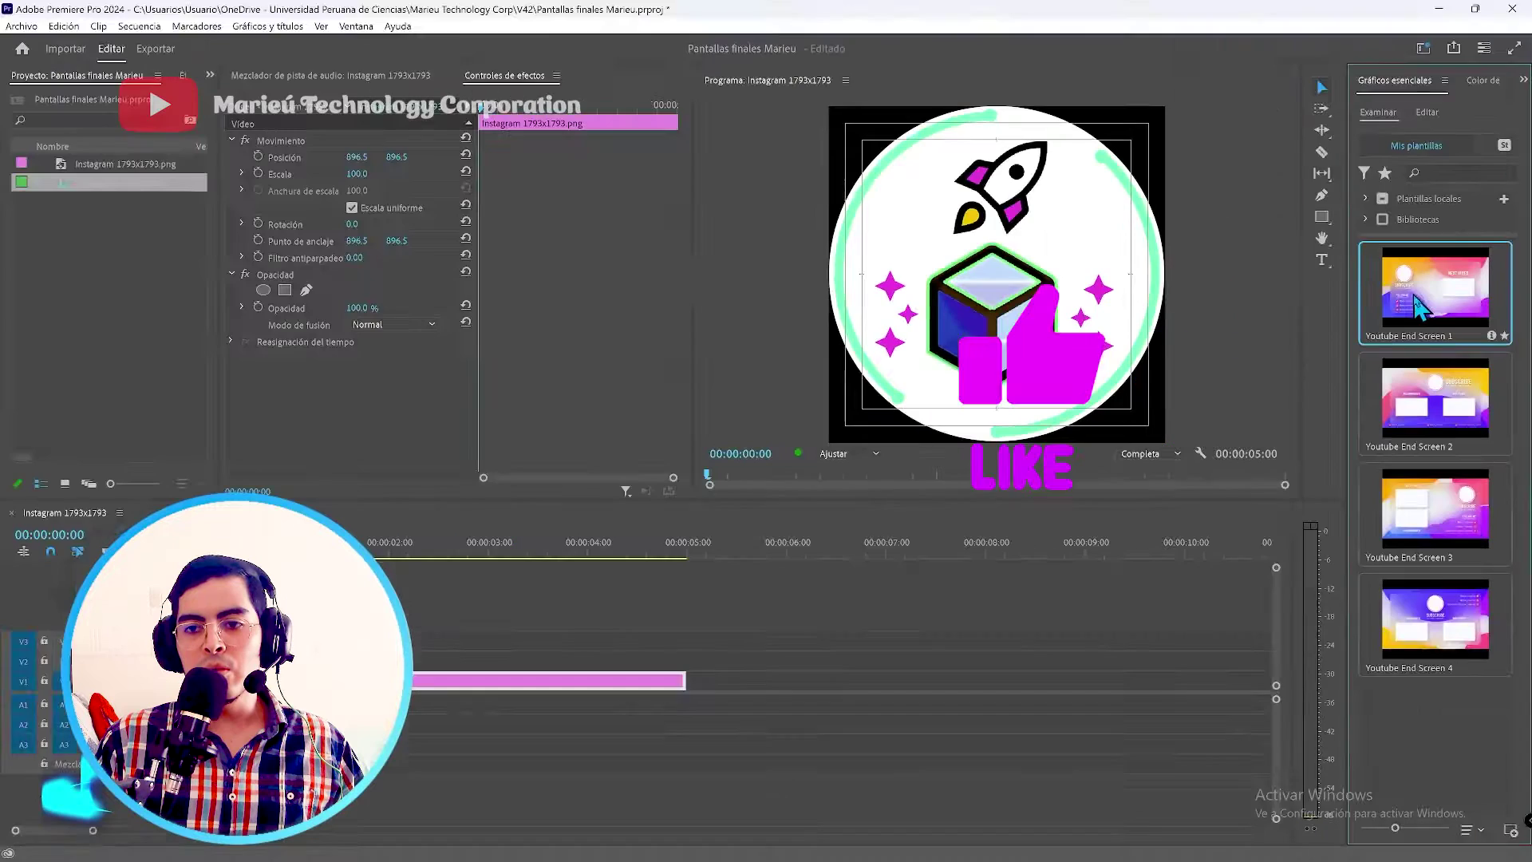
drag(1332, 333, 196, 661)
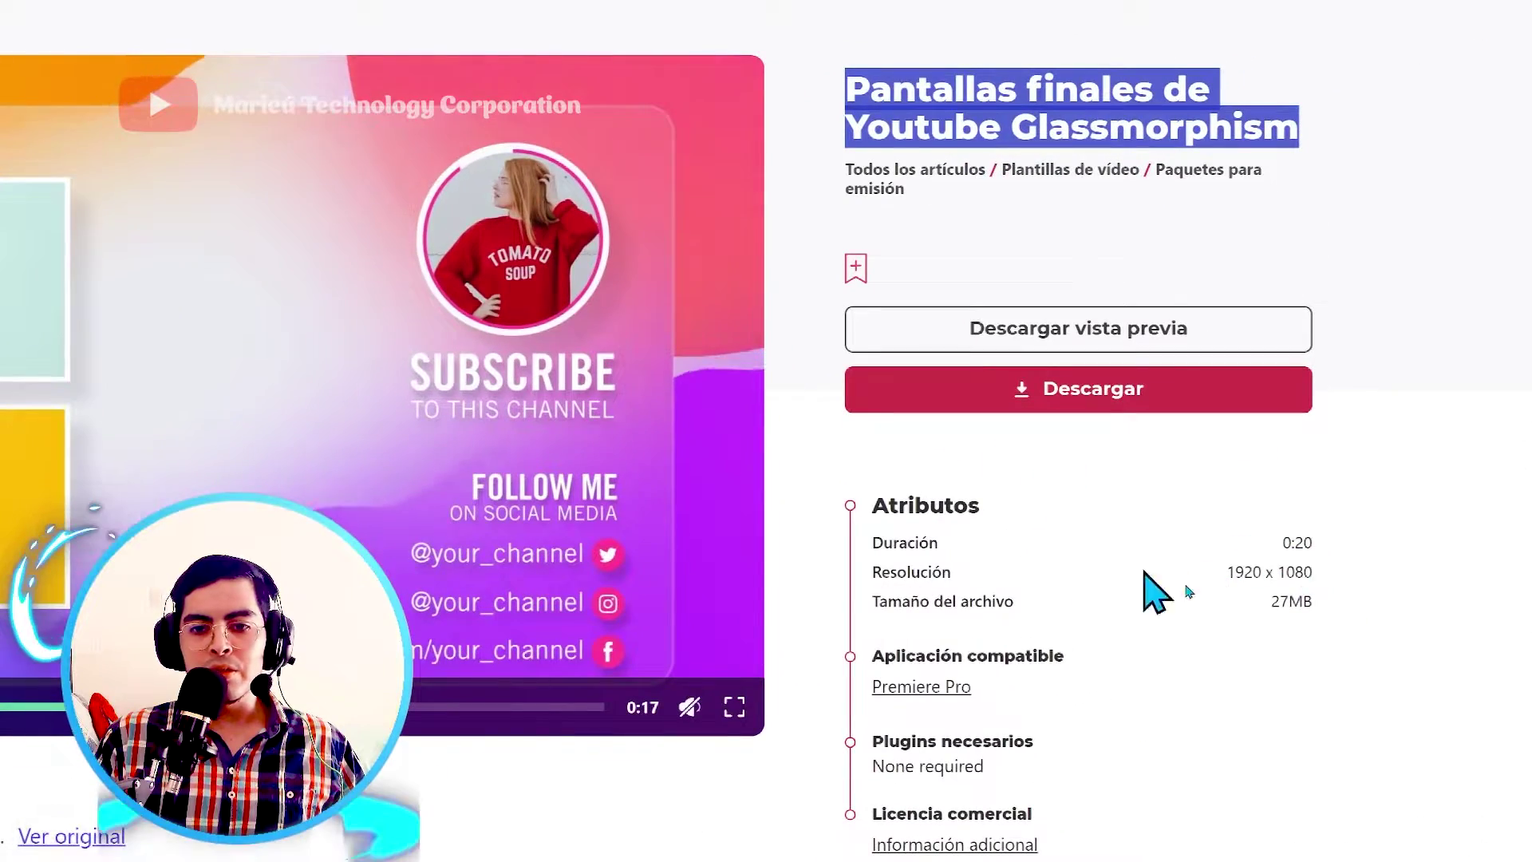
drag(872, 573, 1306, 572)
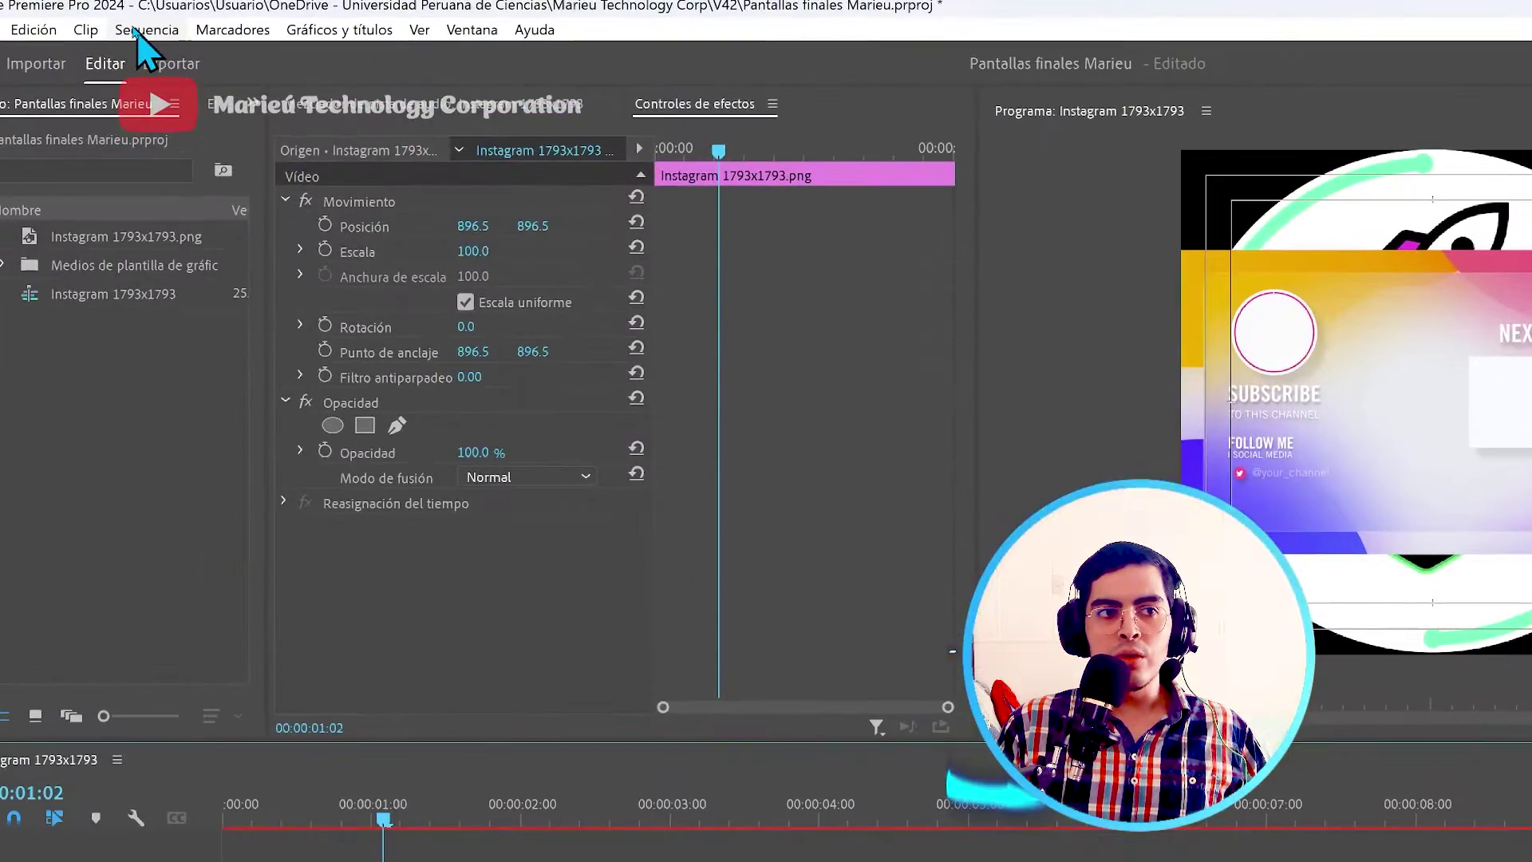
- Set the sequence to 1920x1080 at 60.00 fps with I-Frame sólo MPEG previews
click(139, 25)
click(159, 43)
double_click(974, 331)
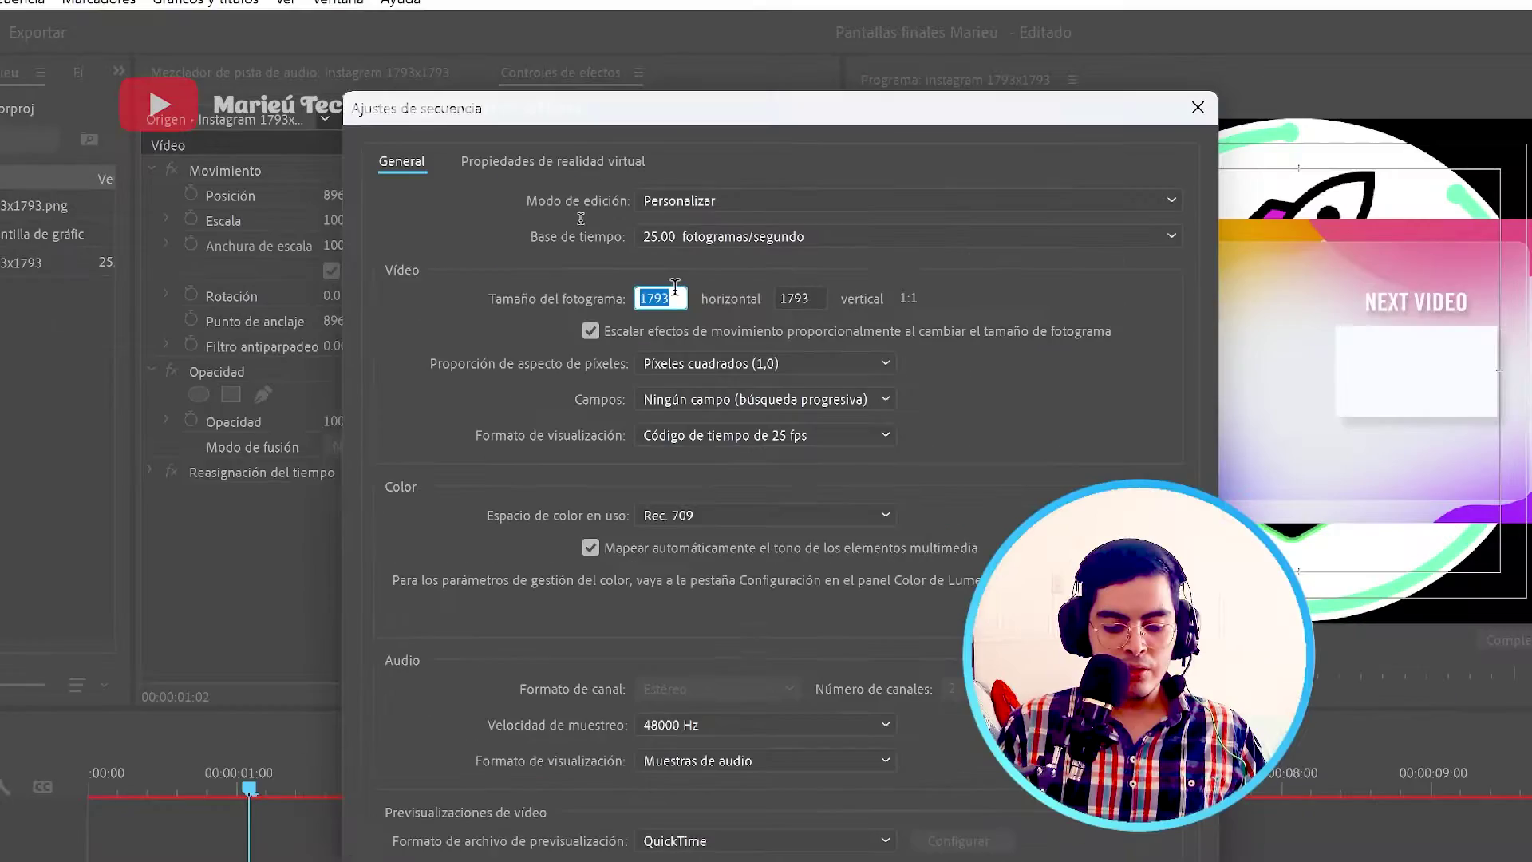
text(1920)
key(Tab)
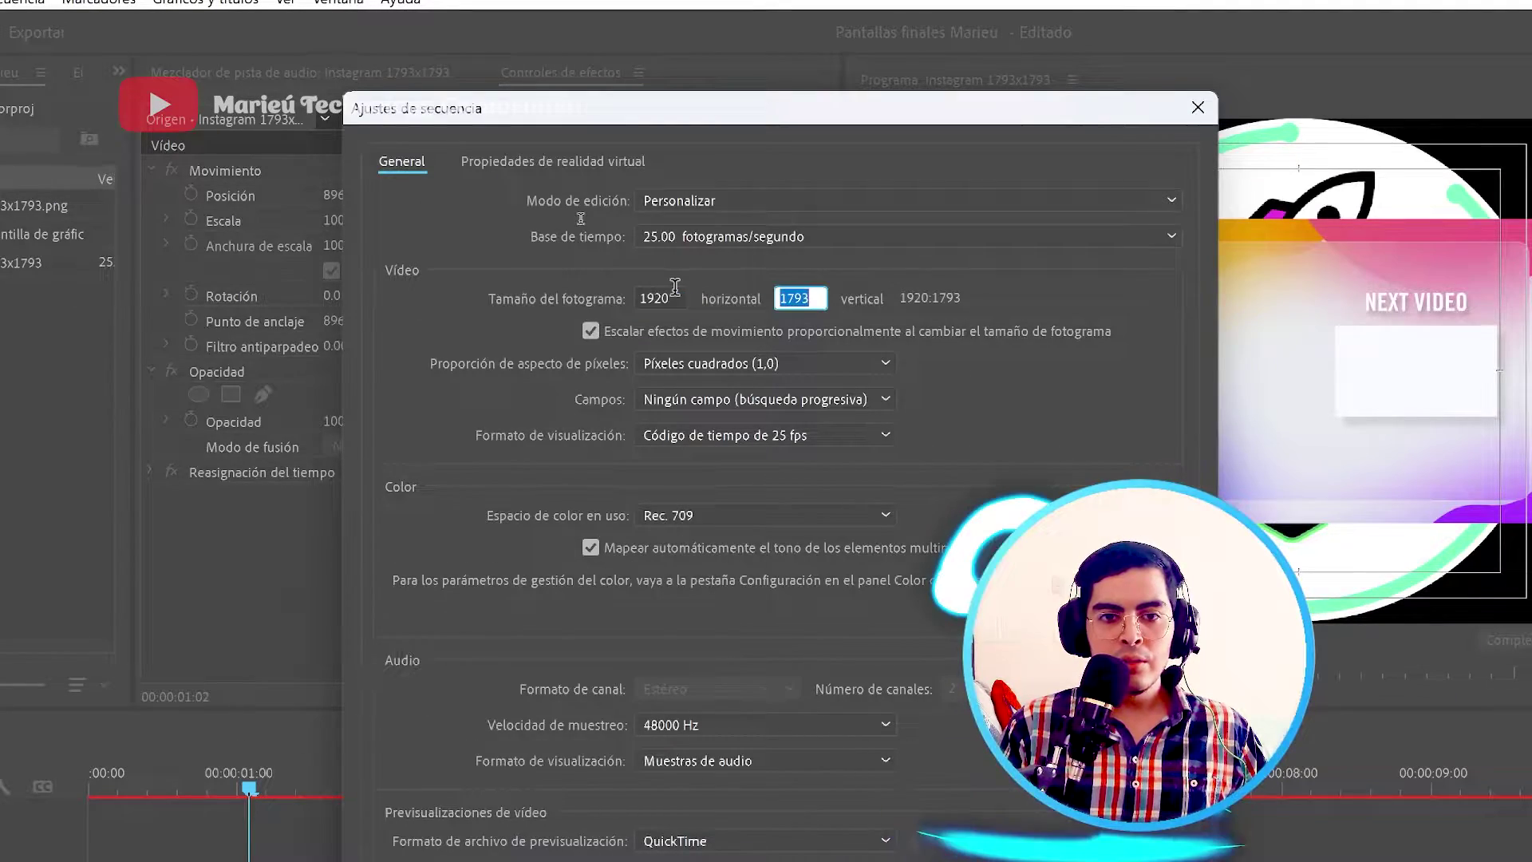
text(1080)
key(Tab)
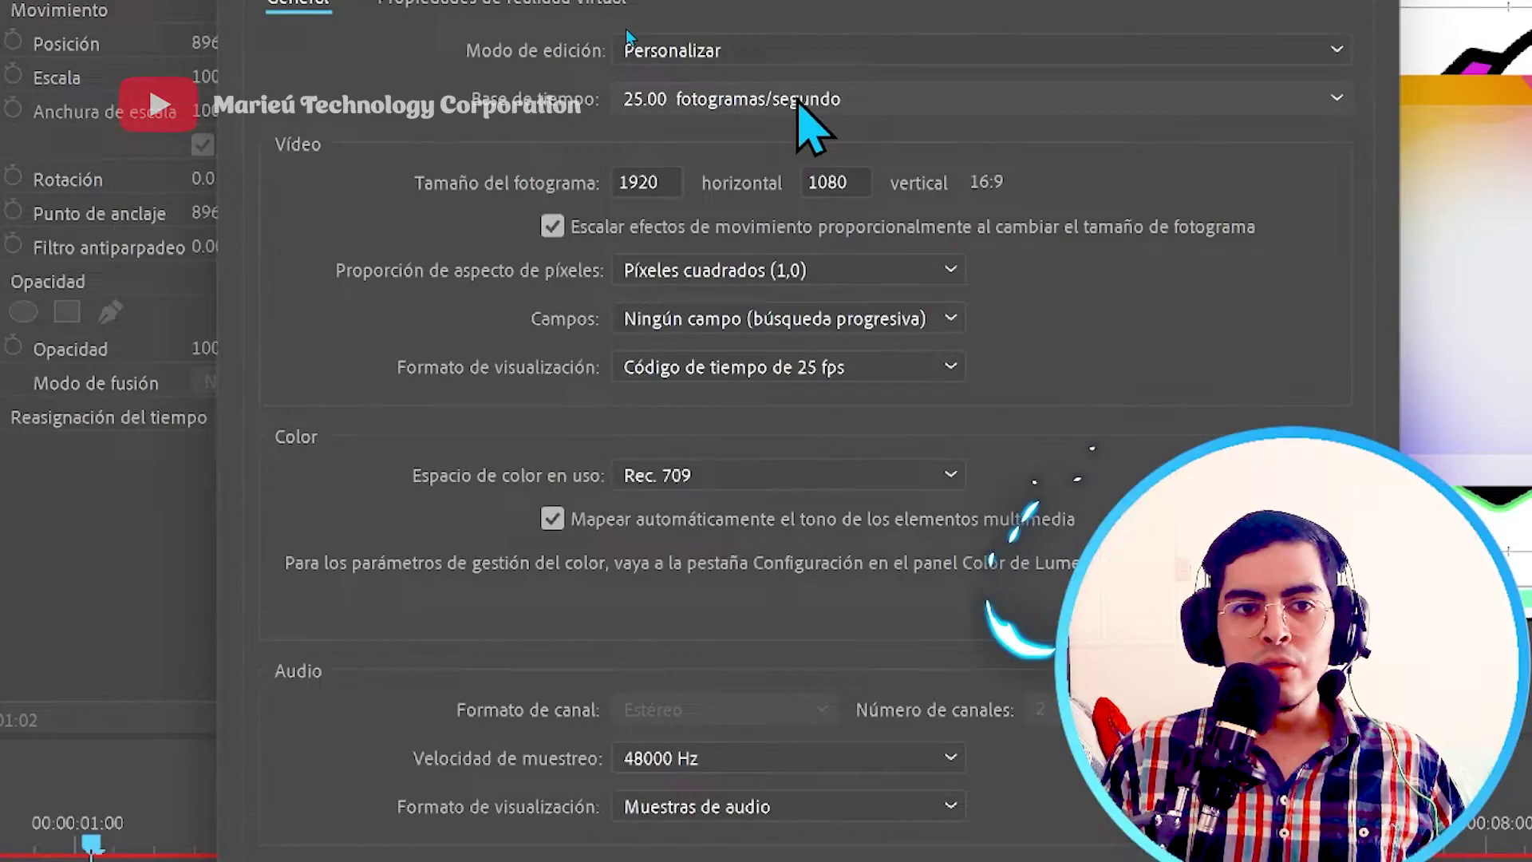
click(798, 102)
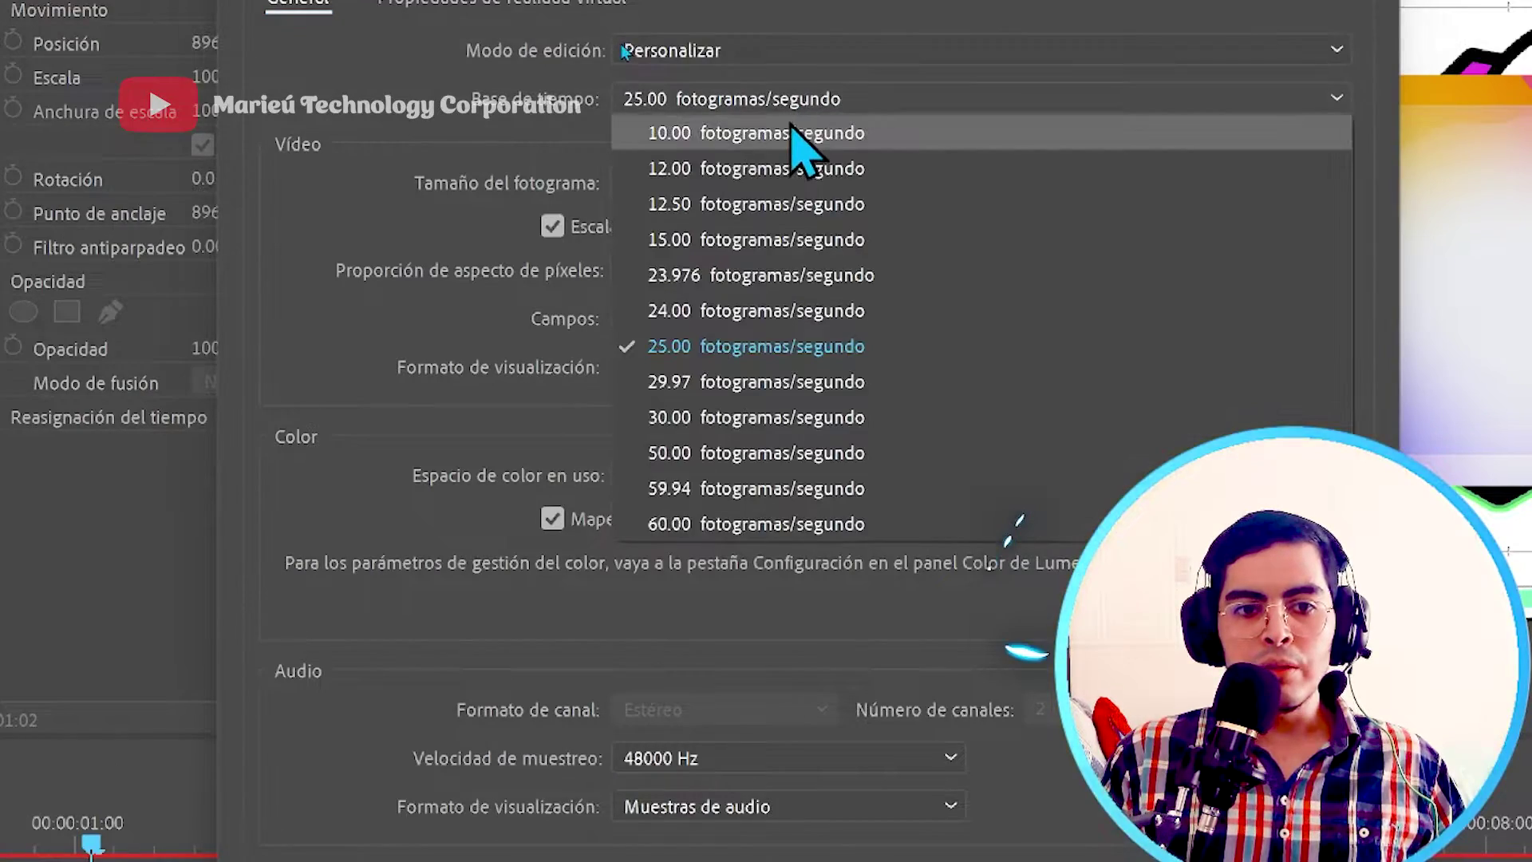
click(707, 528)
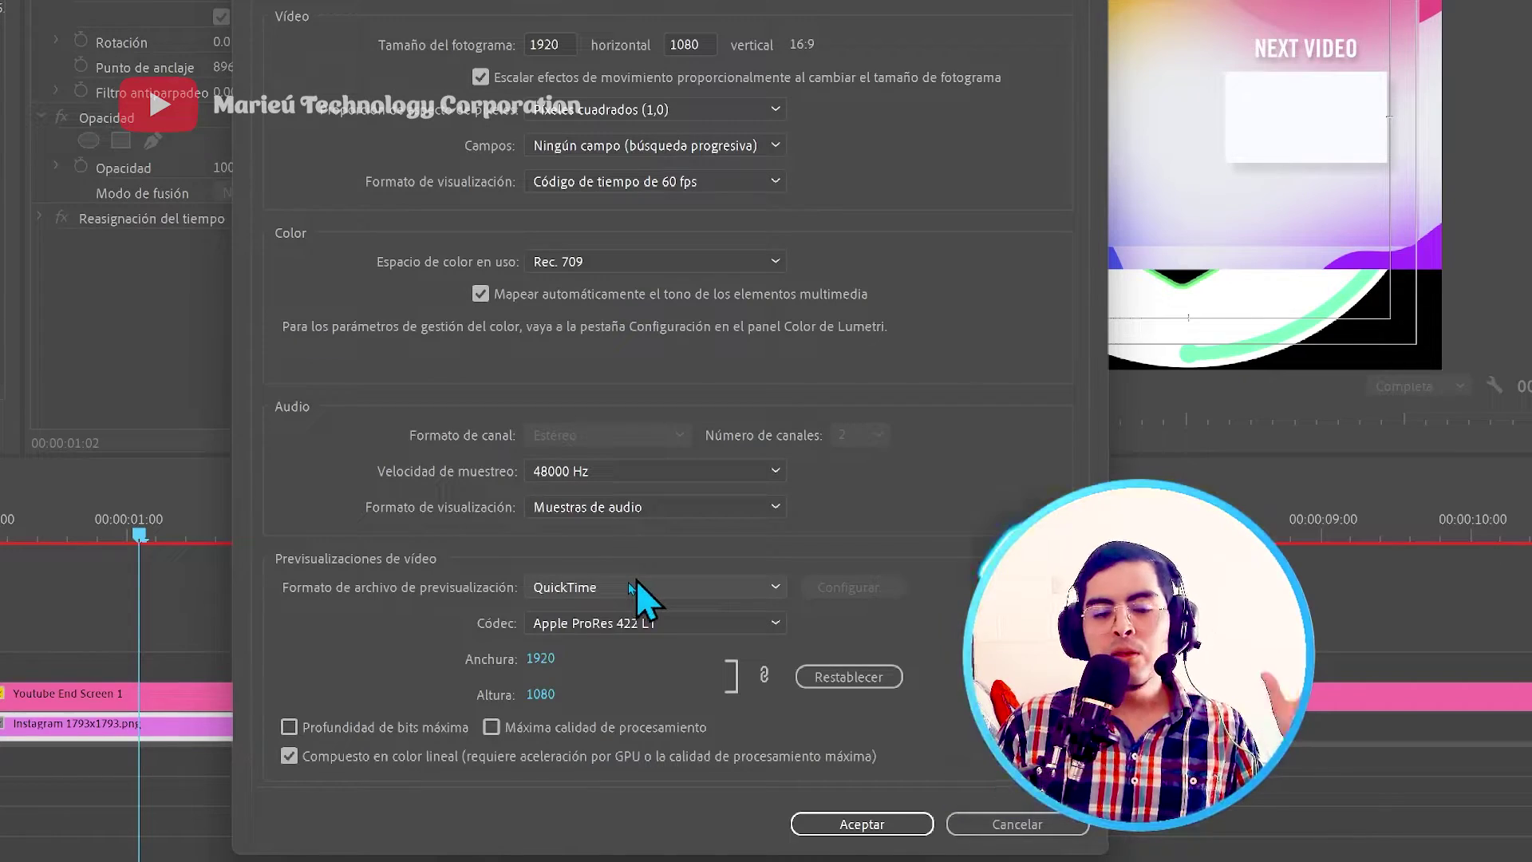
click(628, 584)
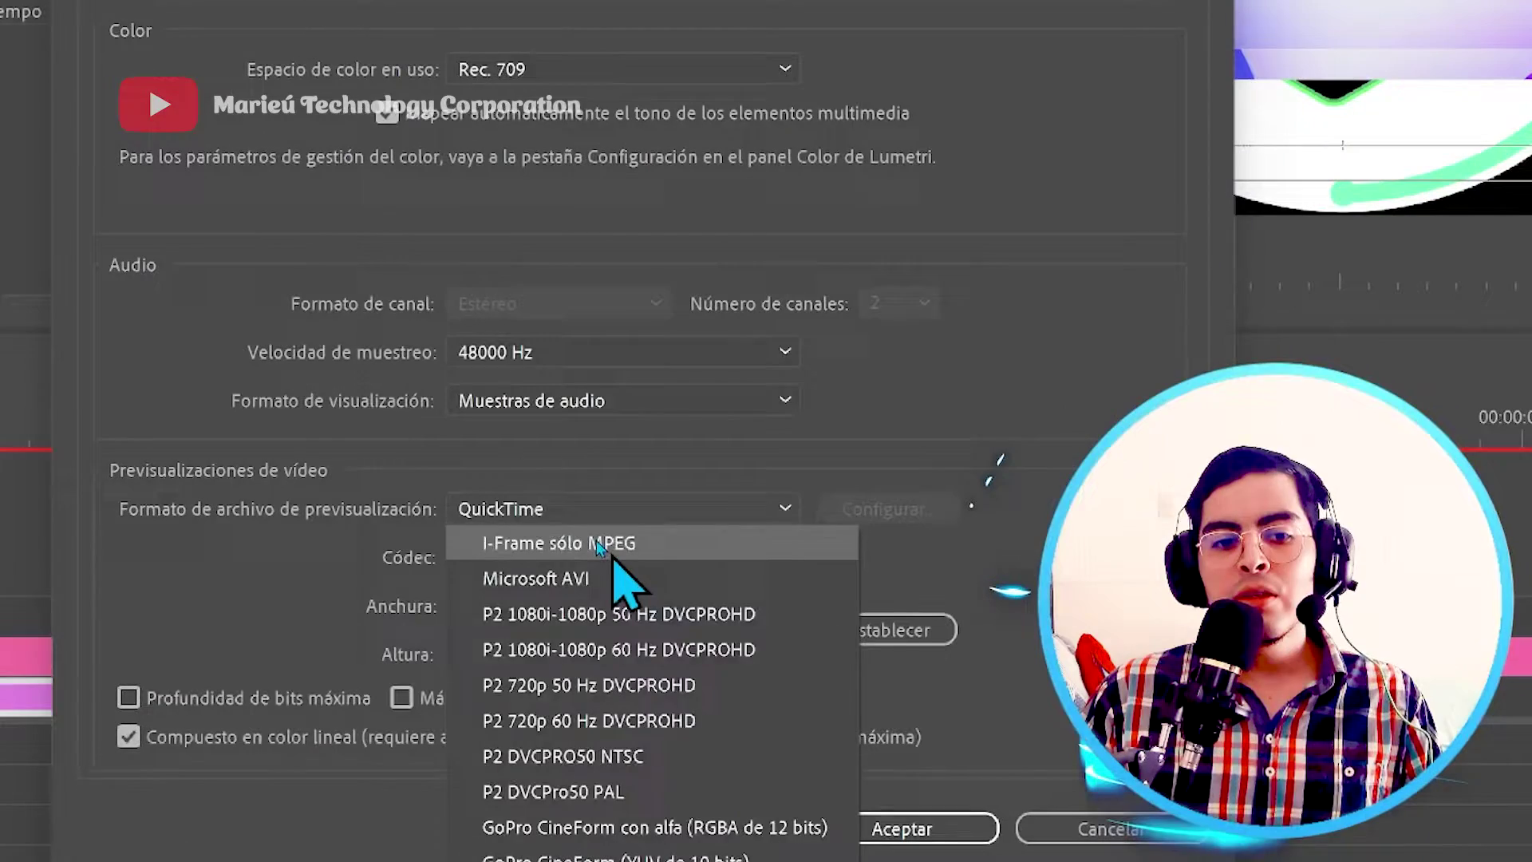
click(597, 544)
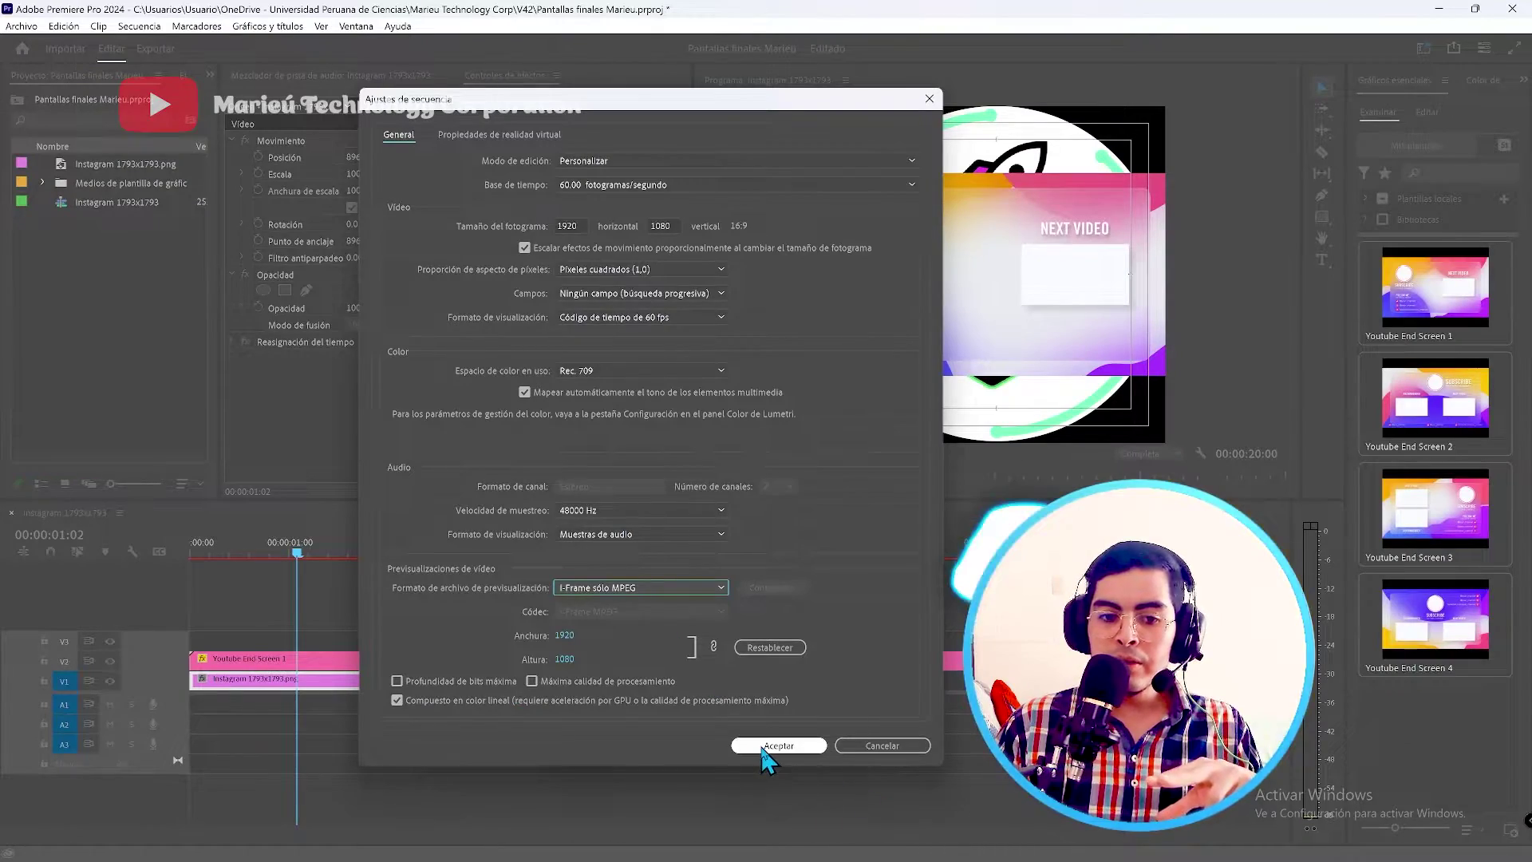
click(763, 747)
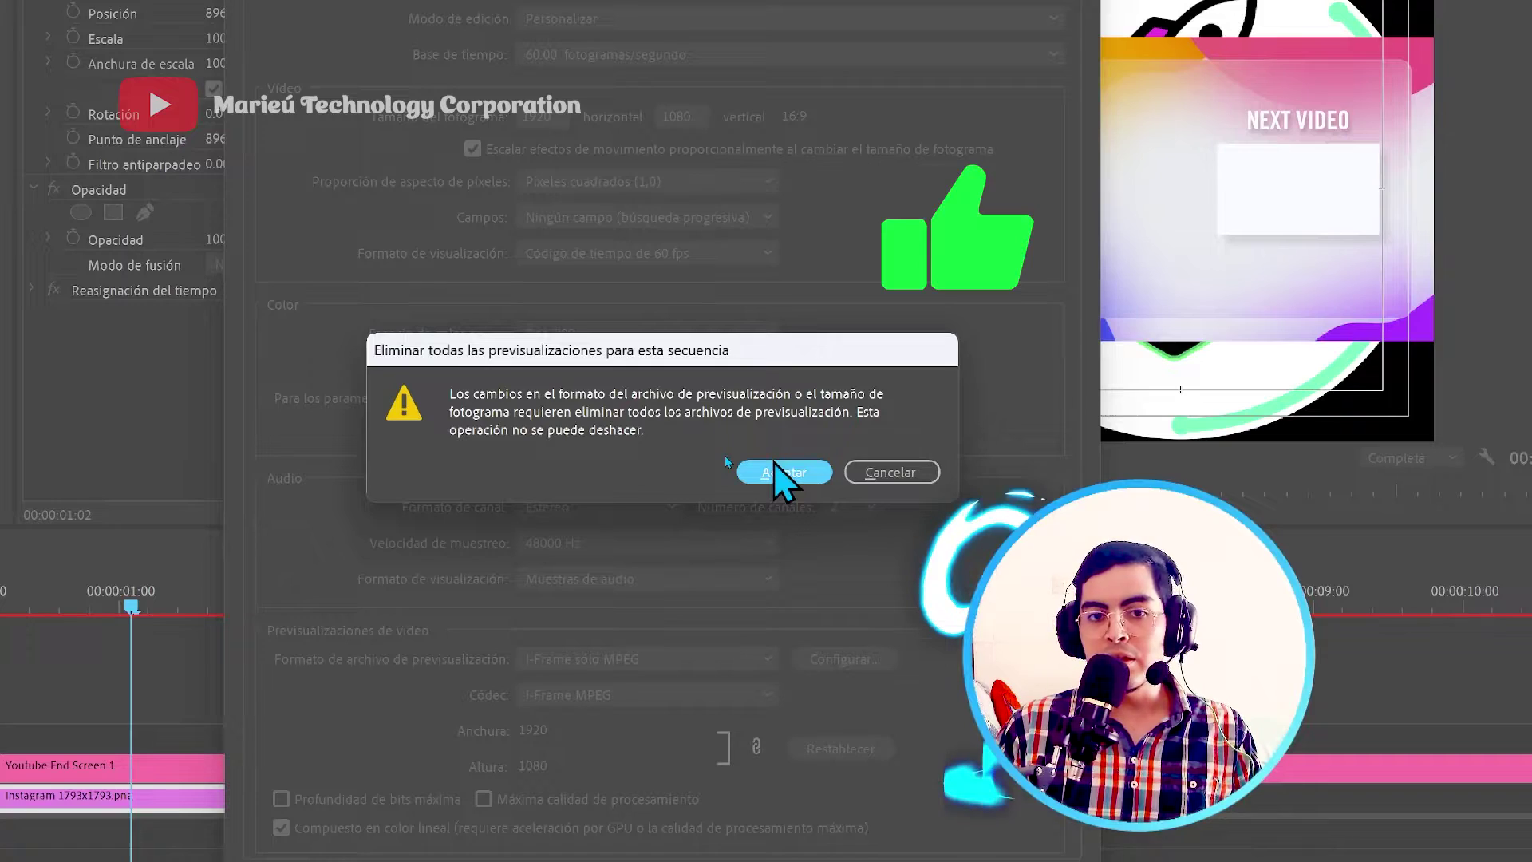
- Discard previews, delete the Instagram clip, and move the end screen clip down to V1
click(771, 482)
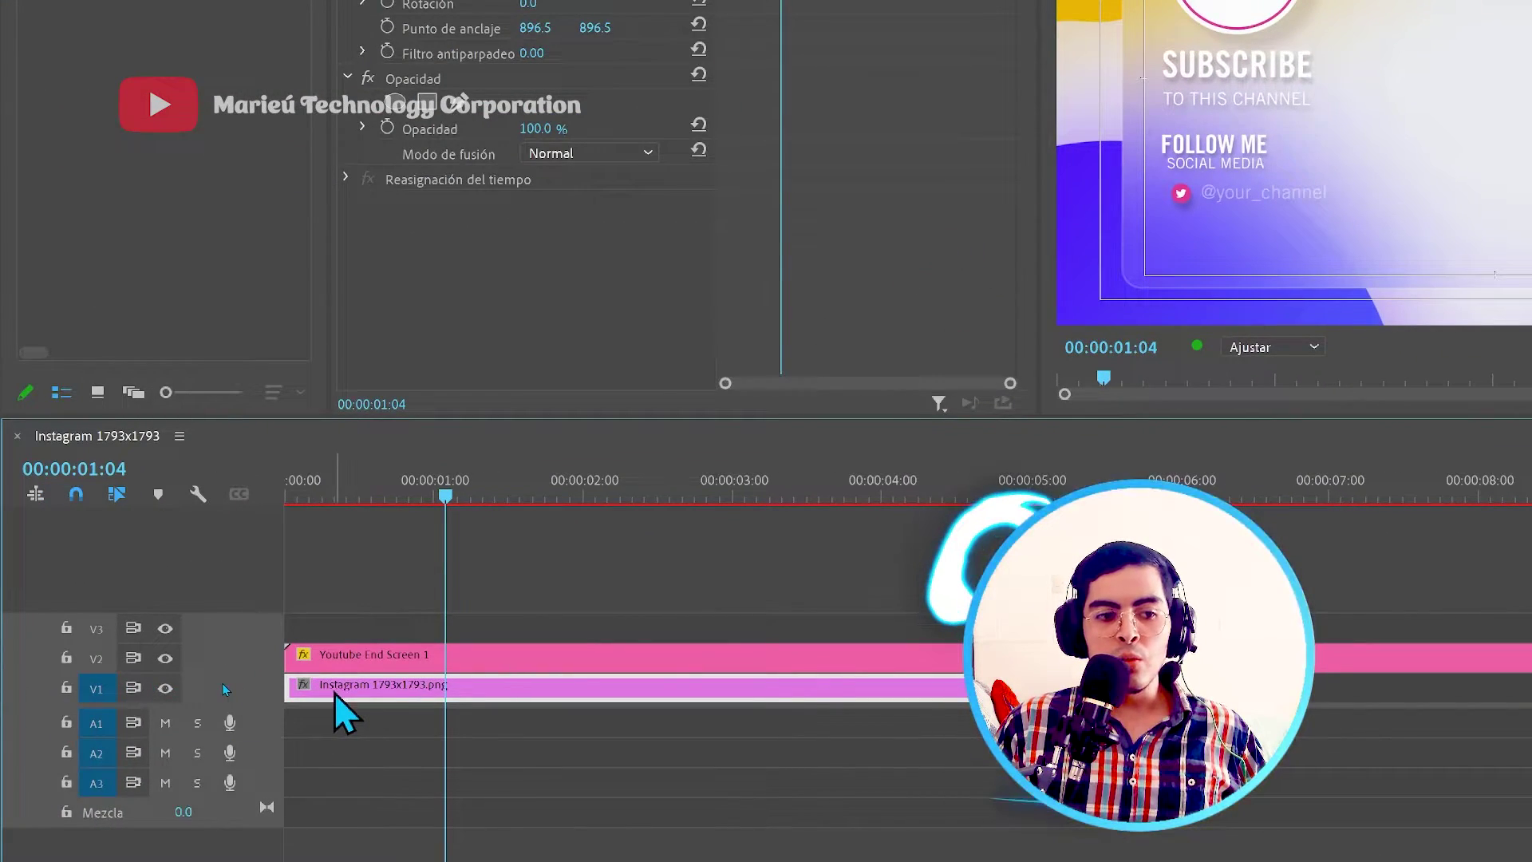
mouse_move(334, 688)
mouse_down()
mouse_move(350, 599)
mouse_move(337, 639)
mouse_up()
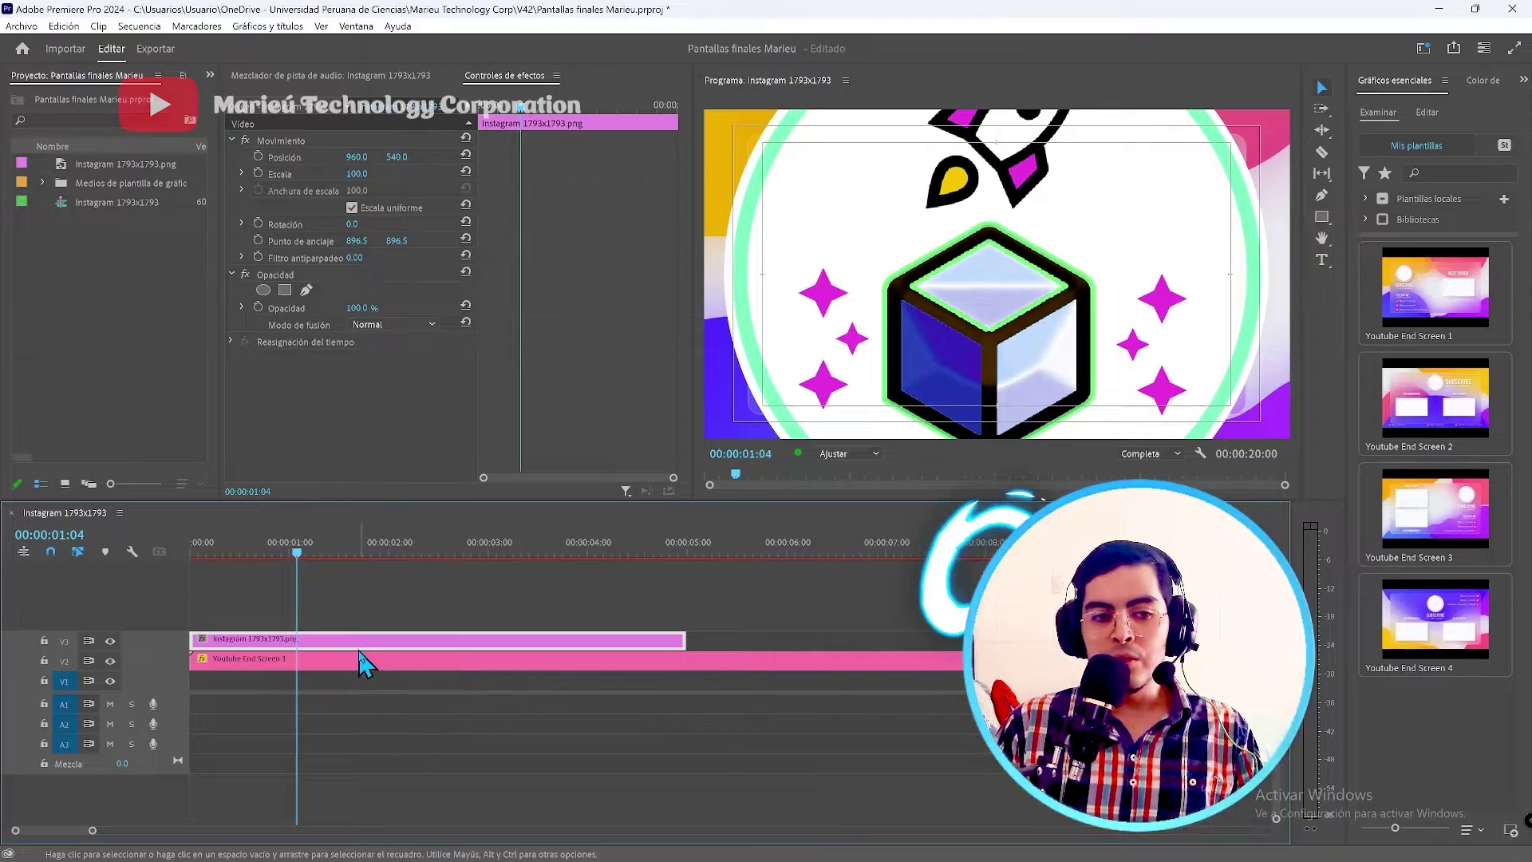
key(Delete)
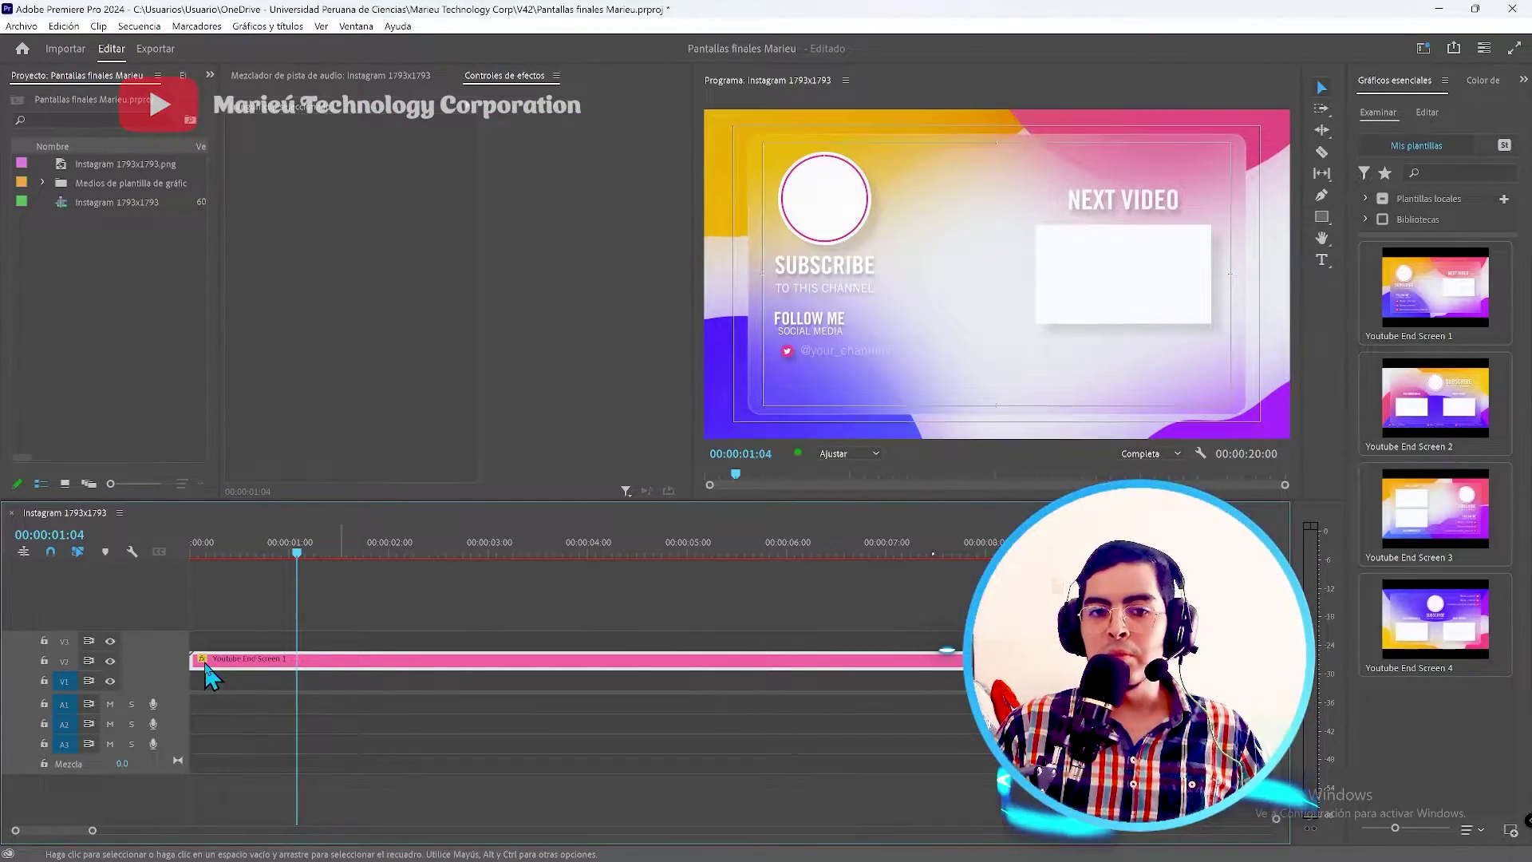
drag(191, 655, 192, 677)
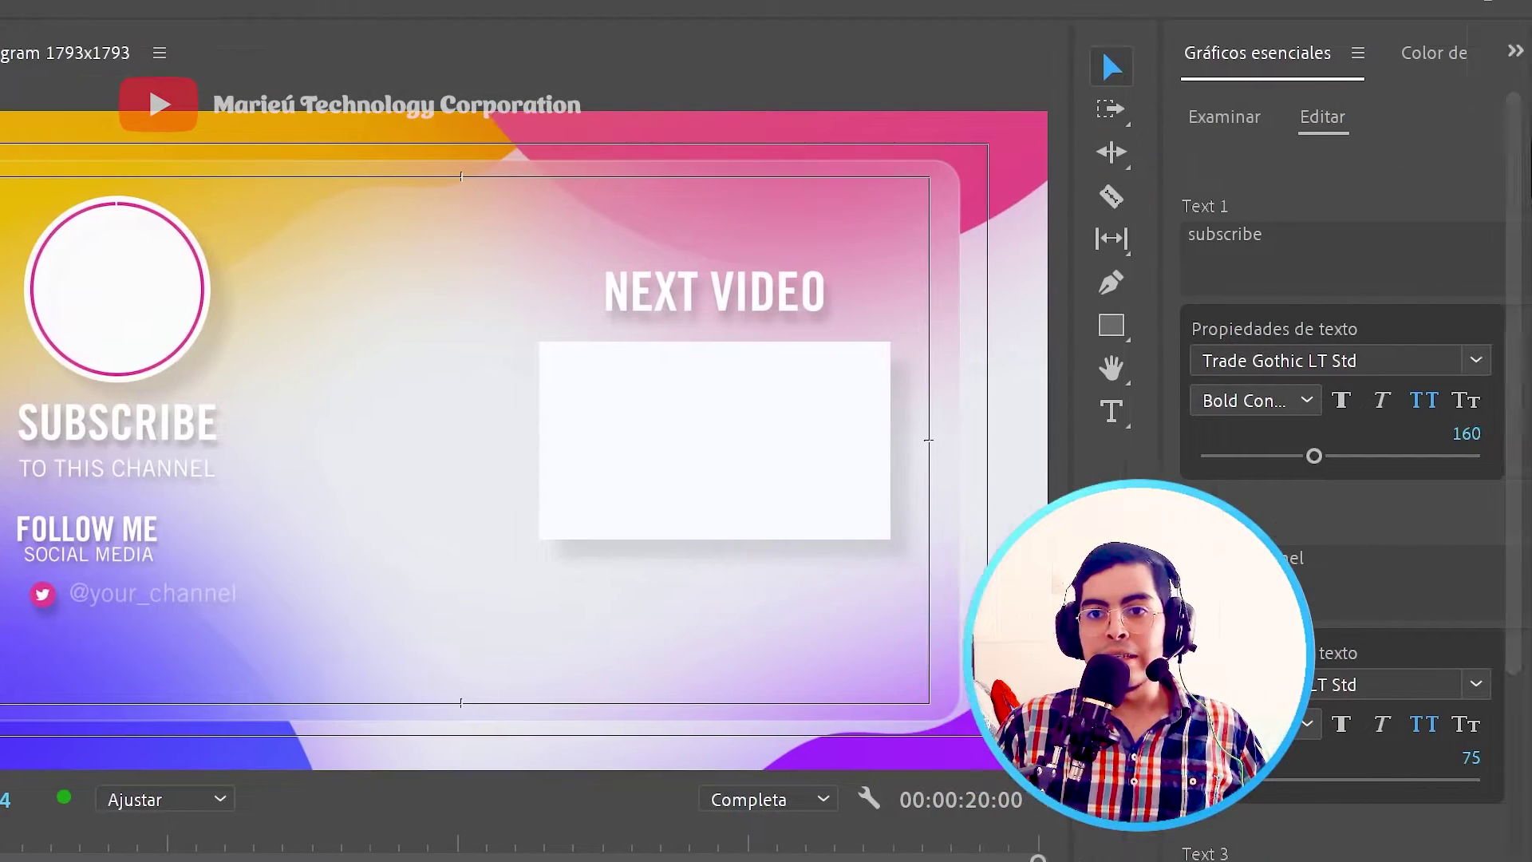
- Retype the subscribe heading in Spanish and review its font options
click(1285, 239)
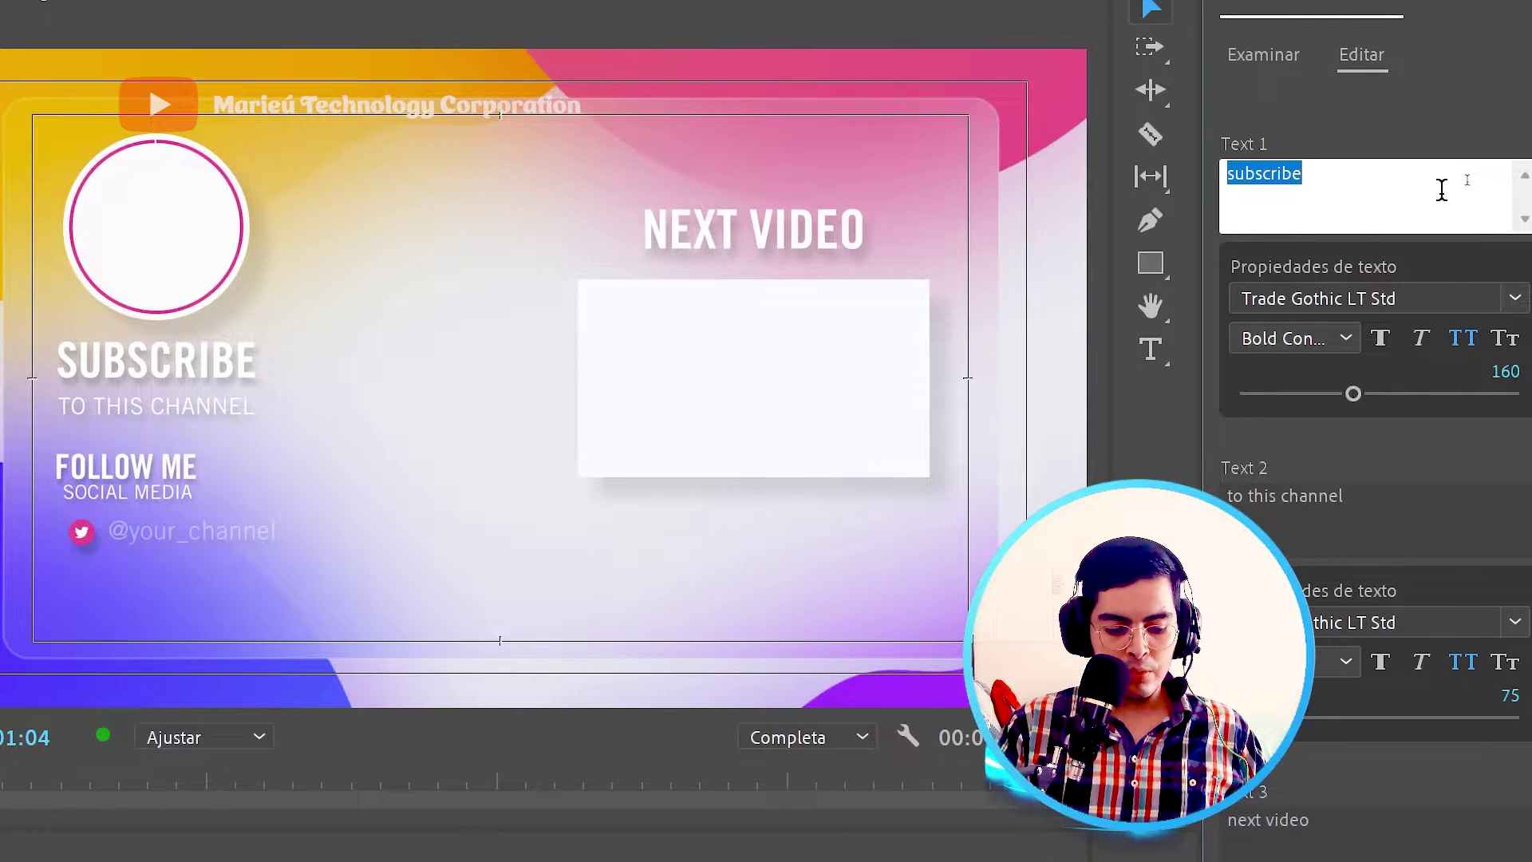
text(sUSUSCRÍBETE)
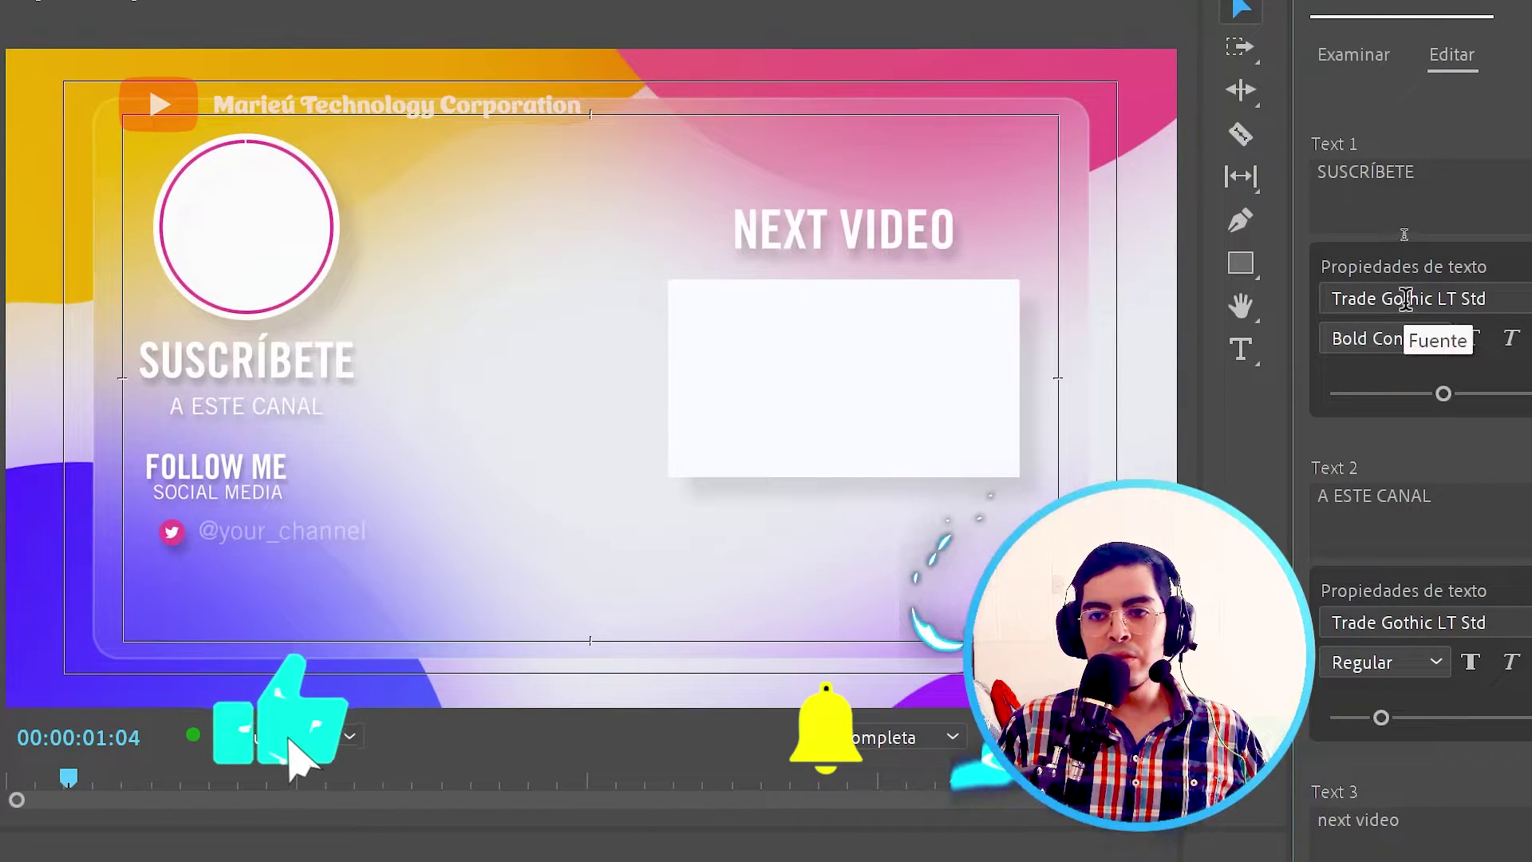
click(1406, 299)
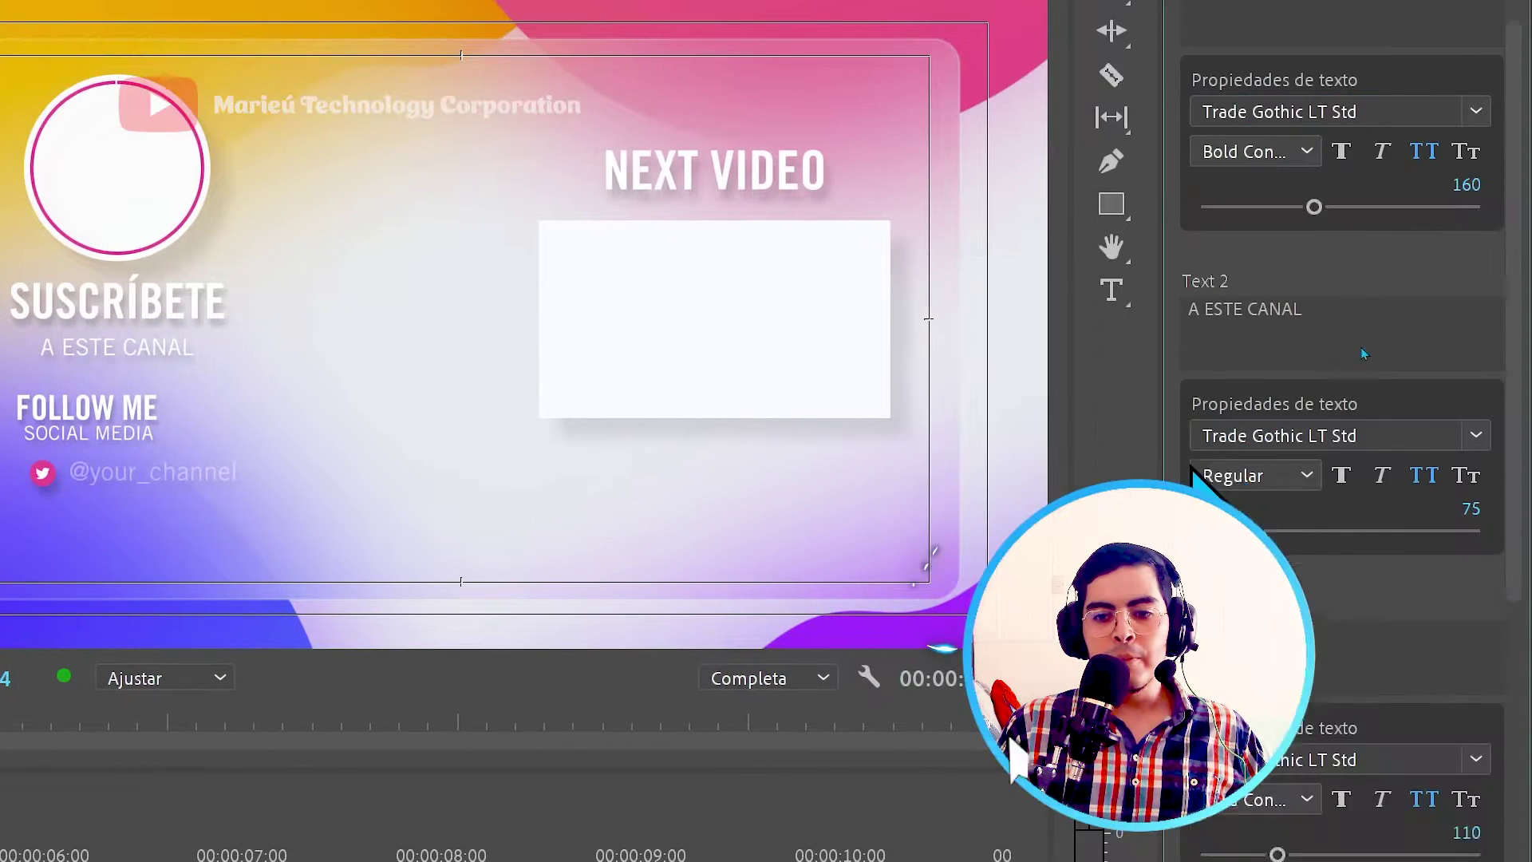
scroll(1363, 352, down, 3)
- Change the headings to SIGUIENTE VIDEO and SÍGUENOS, and the subtitle to 'en redes sociales'
click(1300, 391)
text(Sigueinte )
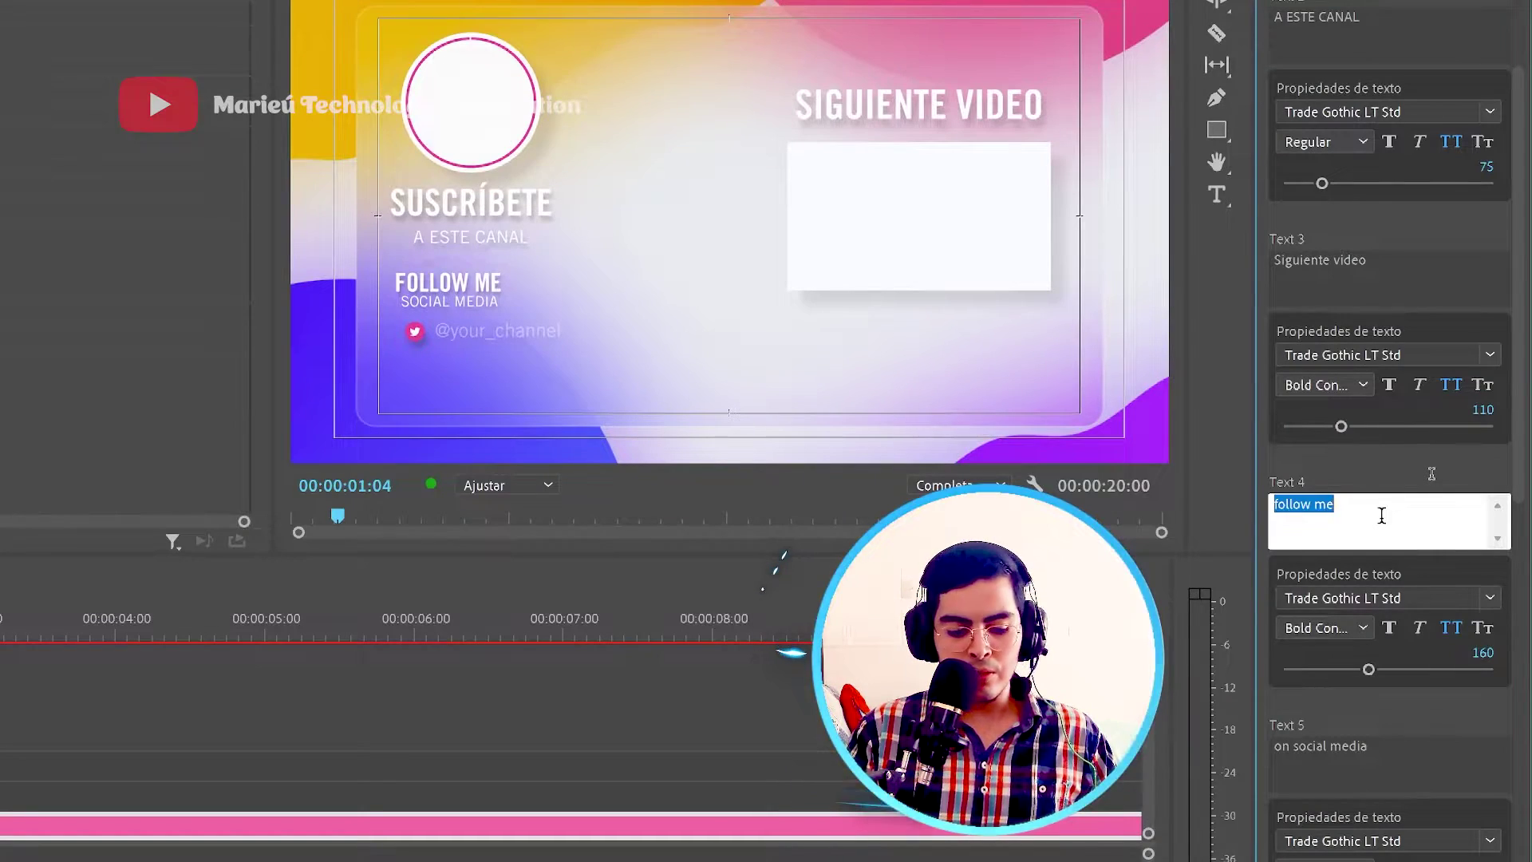
text(Sí)
text(guenos)
click(1353, 758)
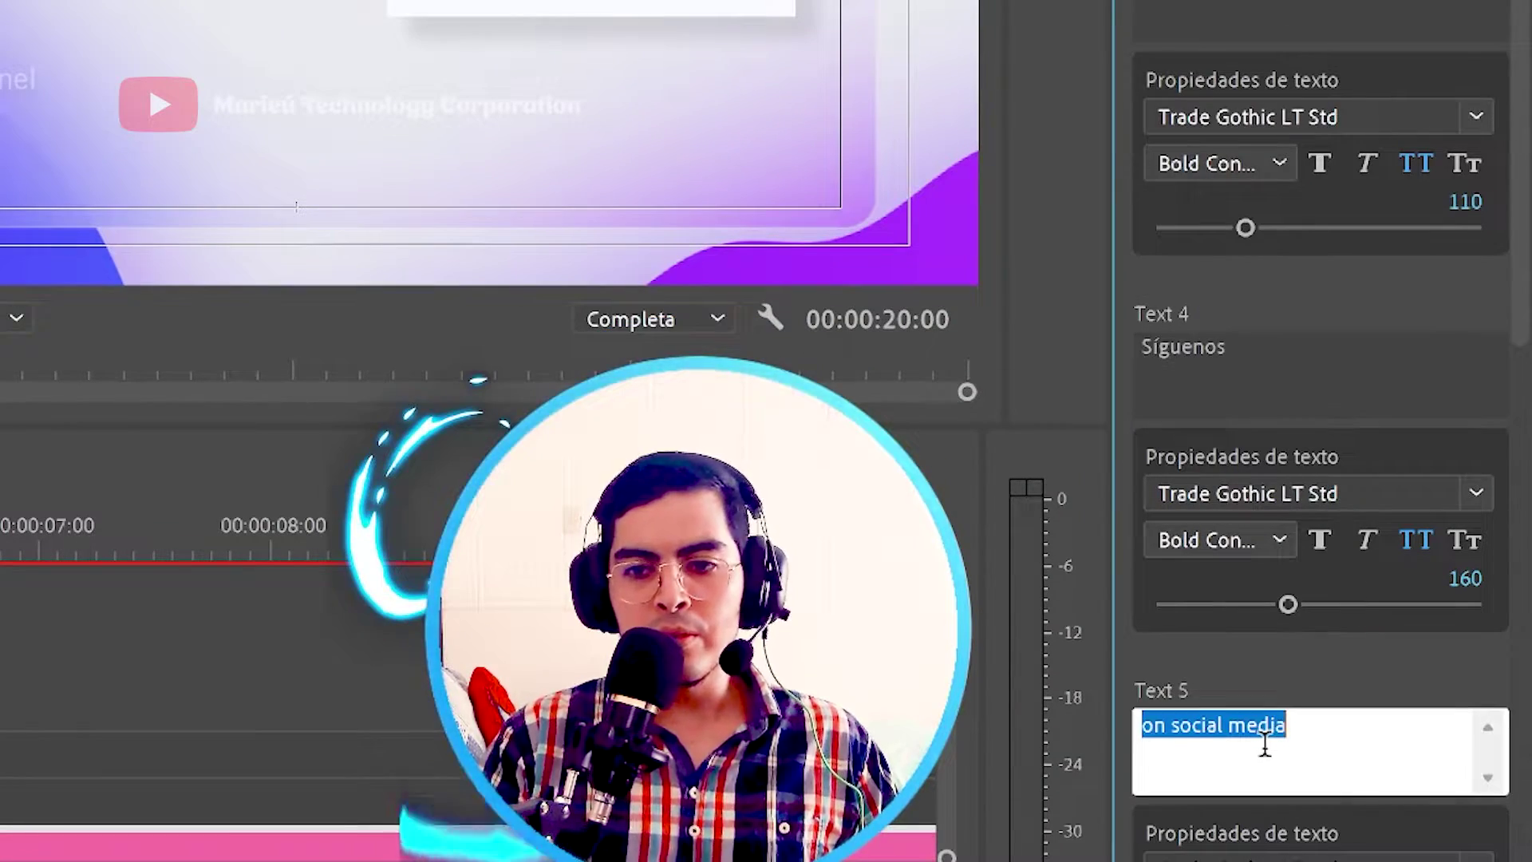
text(en redes social)
text(es)
key(Tab)
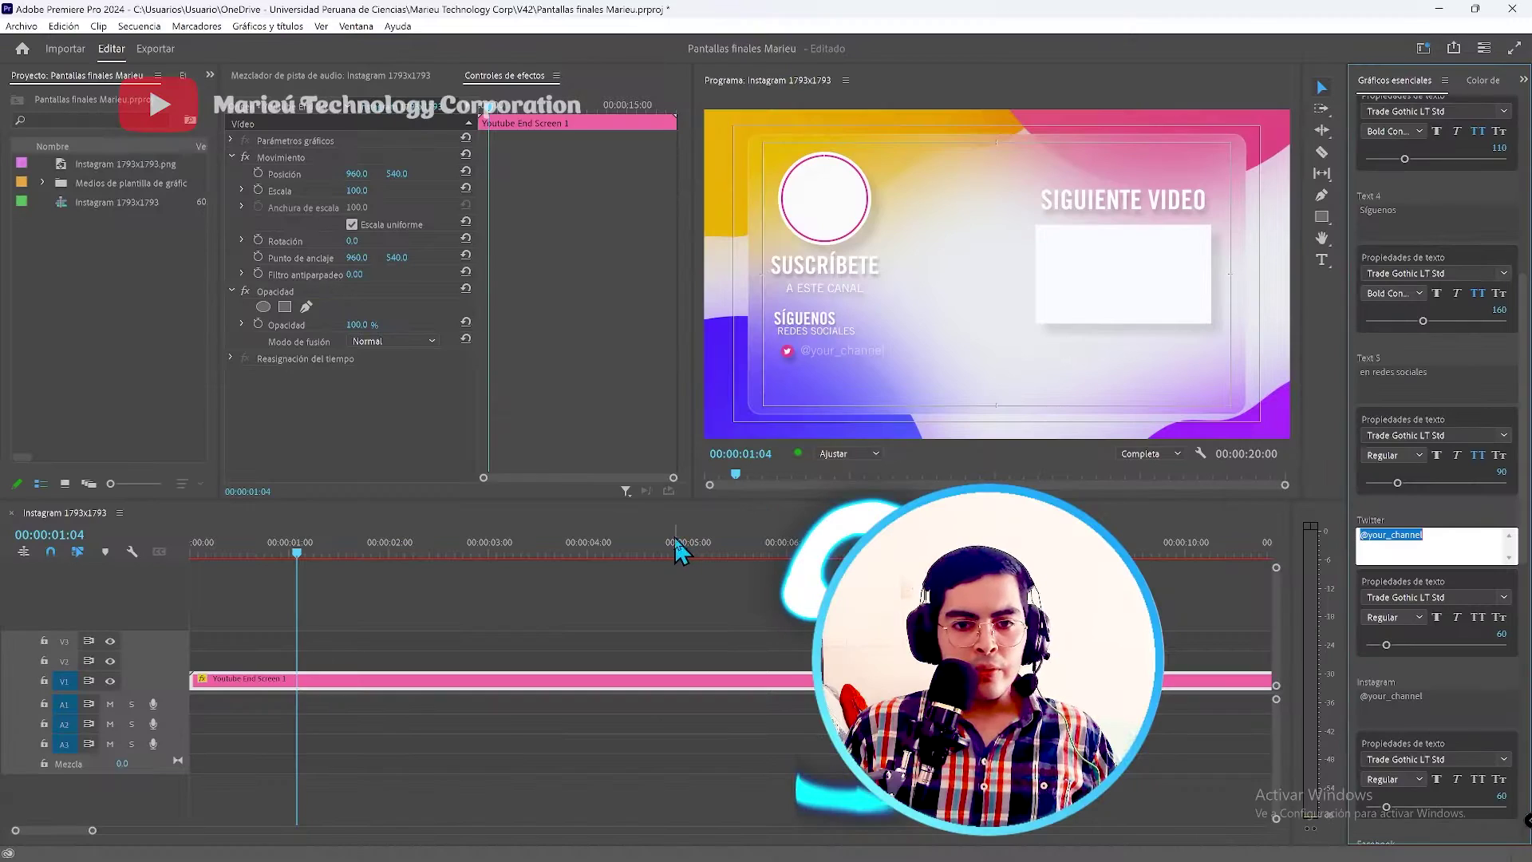
- At the social handles, replace the Twitter placeholder with the channel's handle and enlarge EN REDES SOCIALES
click(718, 544)
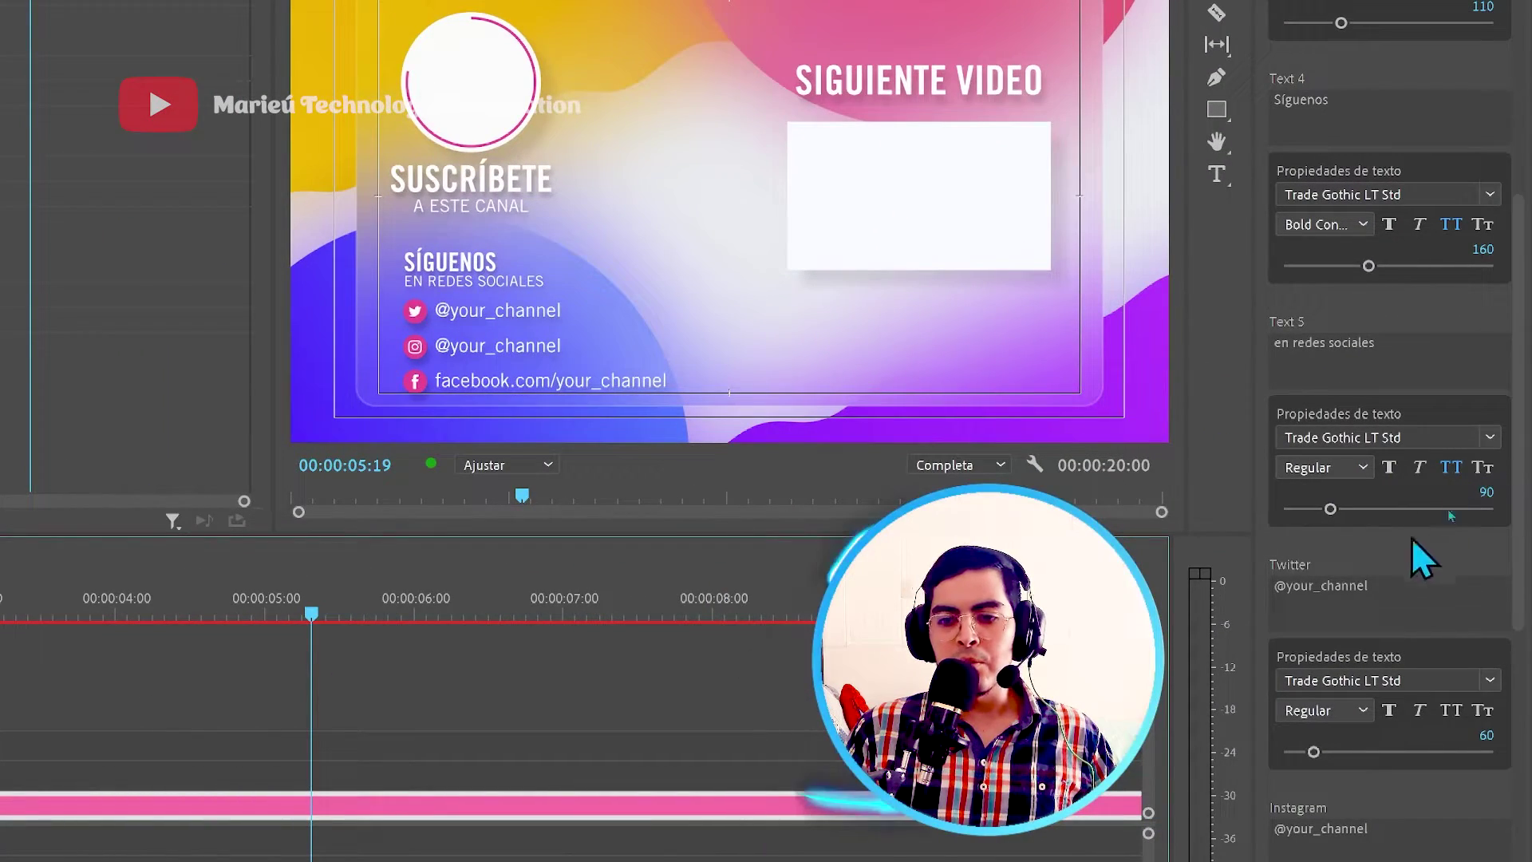
click(1357, 587)
drag(1277, 586, 1495, 581)
text(@Marie)
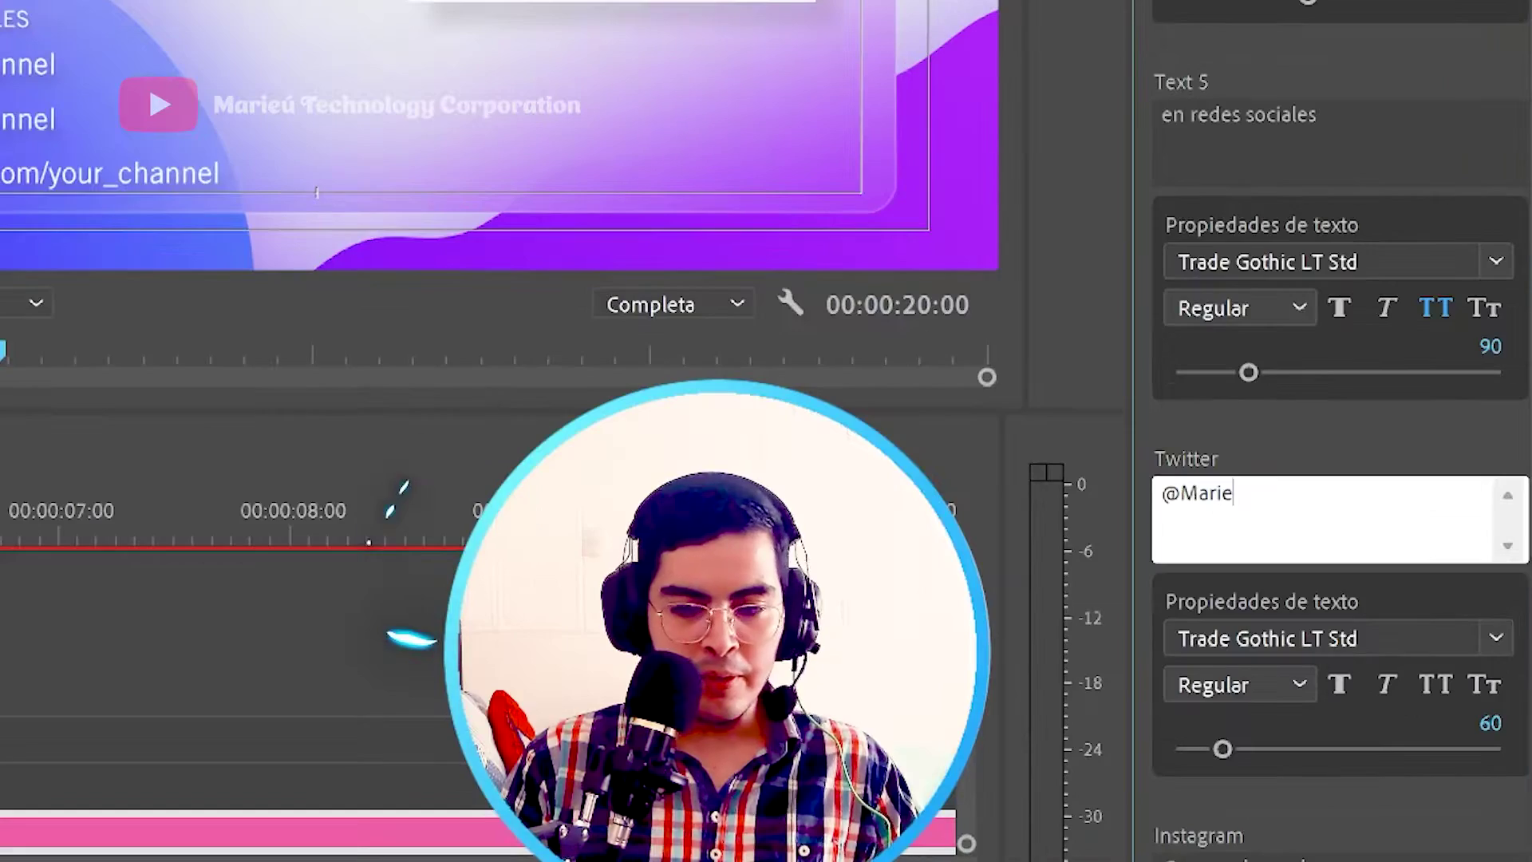
text(u_Technology_cOPORATUI)
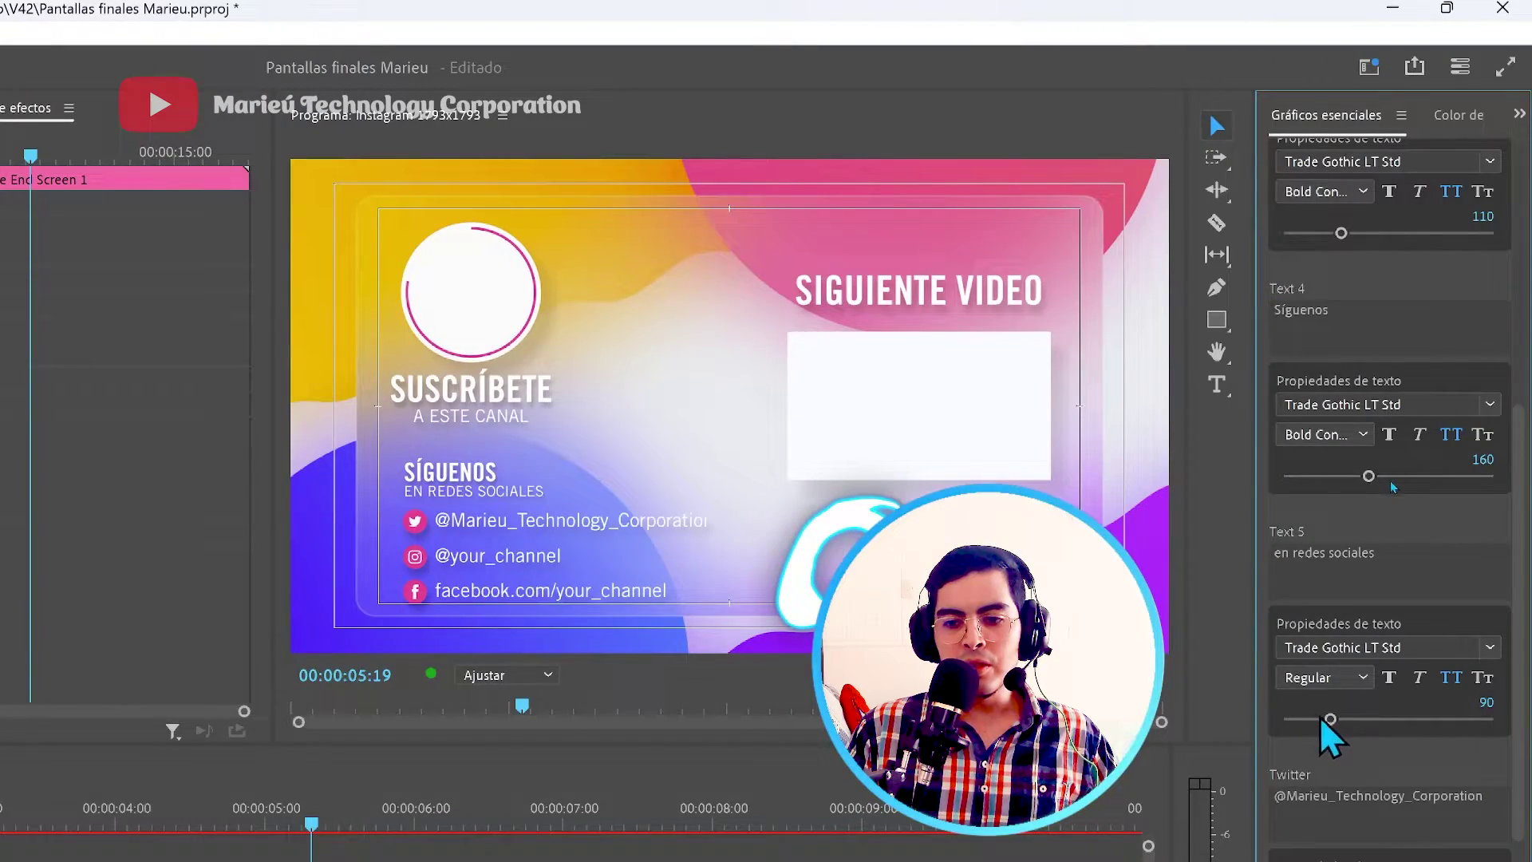
drag(1321, 718, 1333, 722)
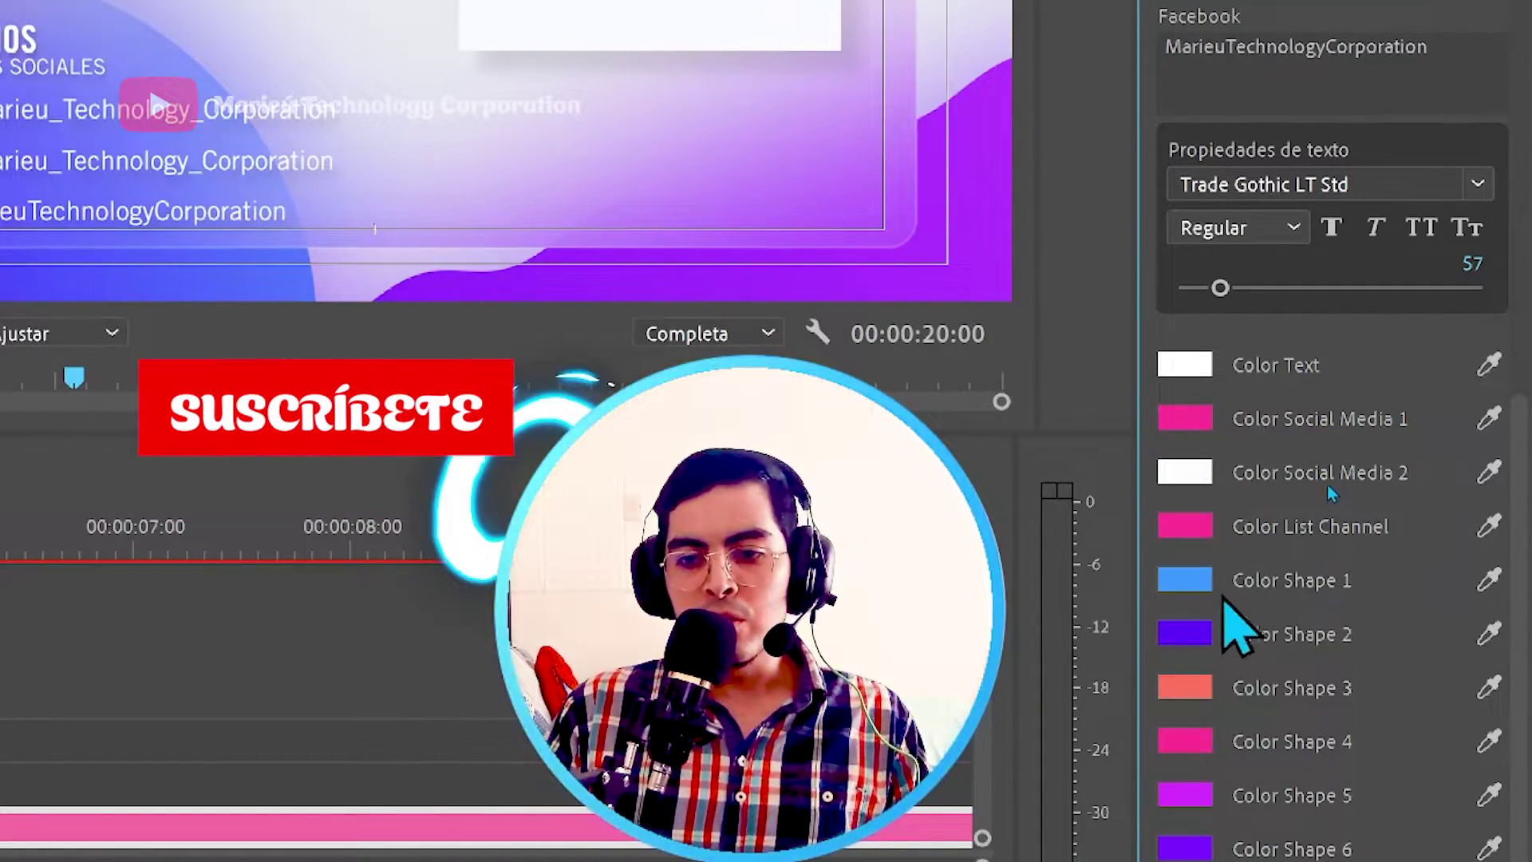
scroll(1221, 615, down, 3)
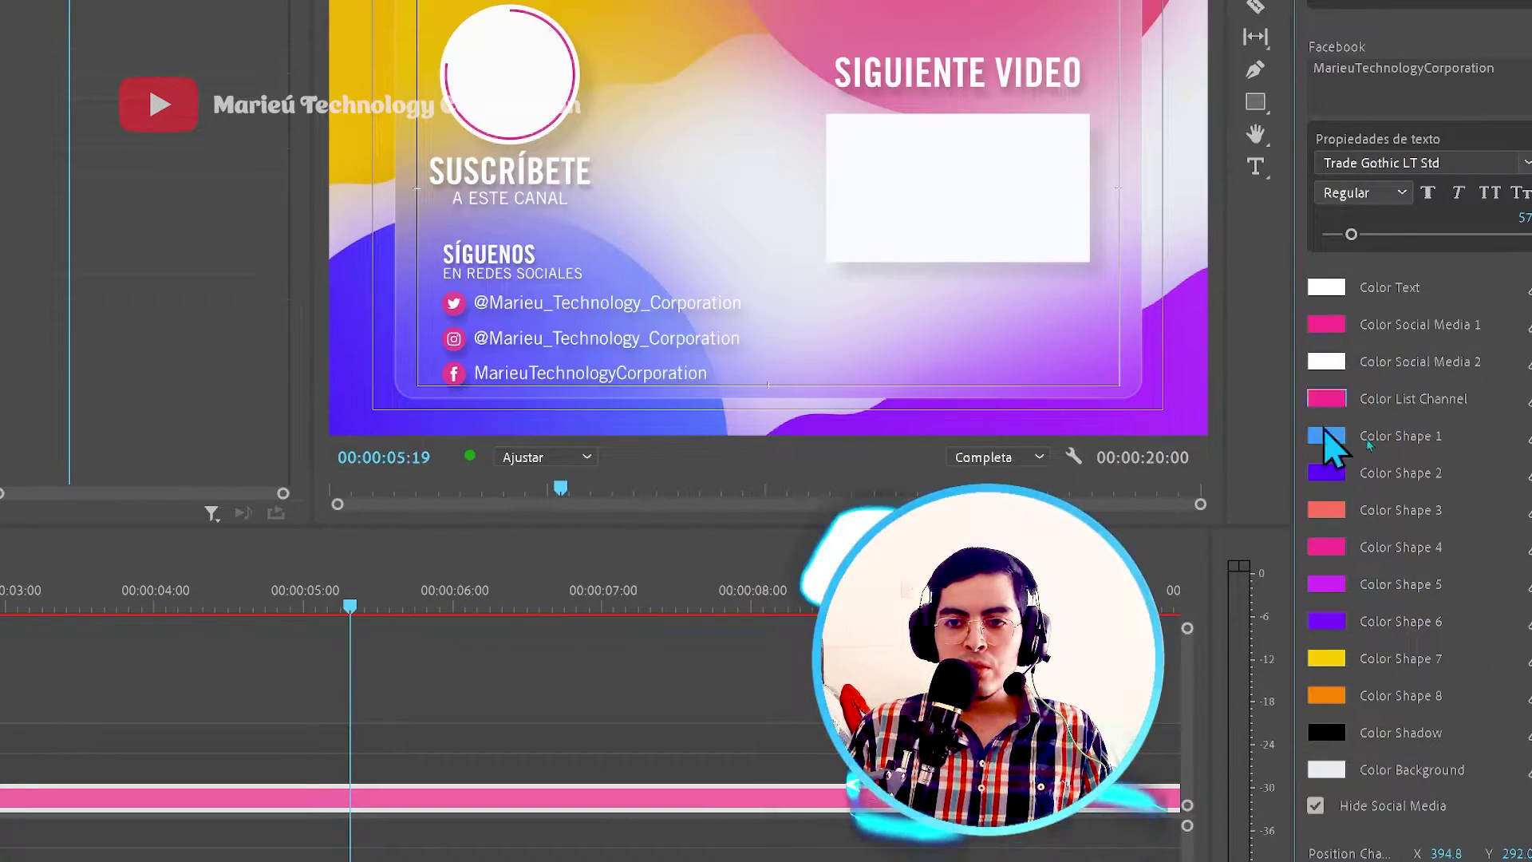
click(1325, 435)
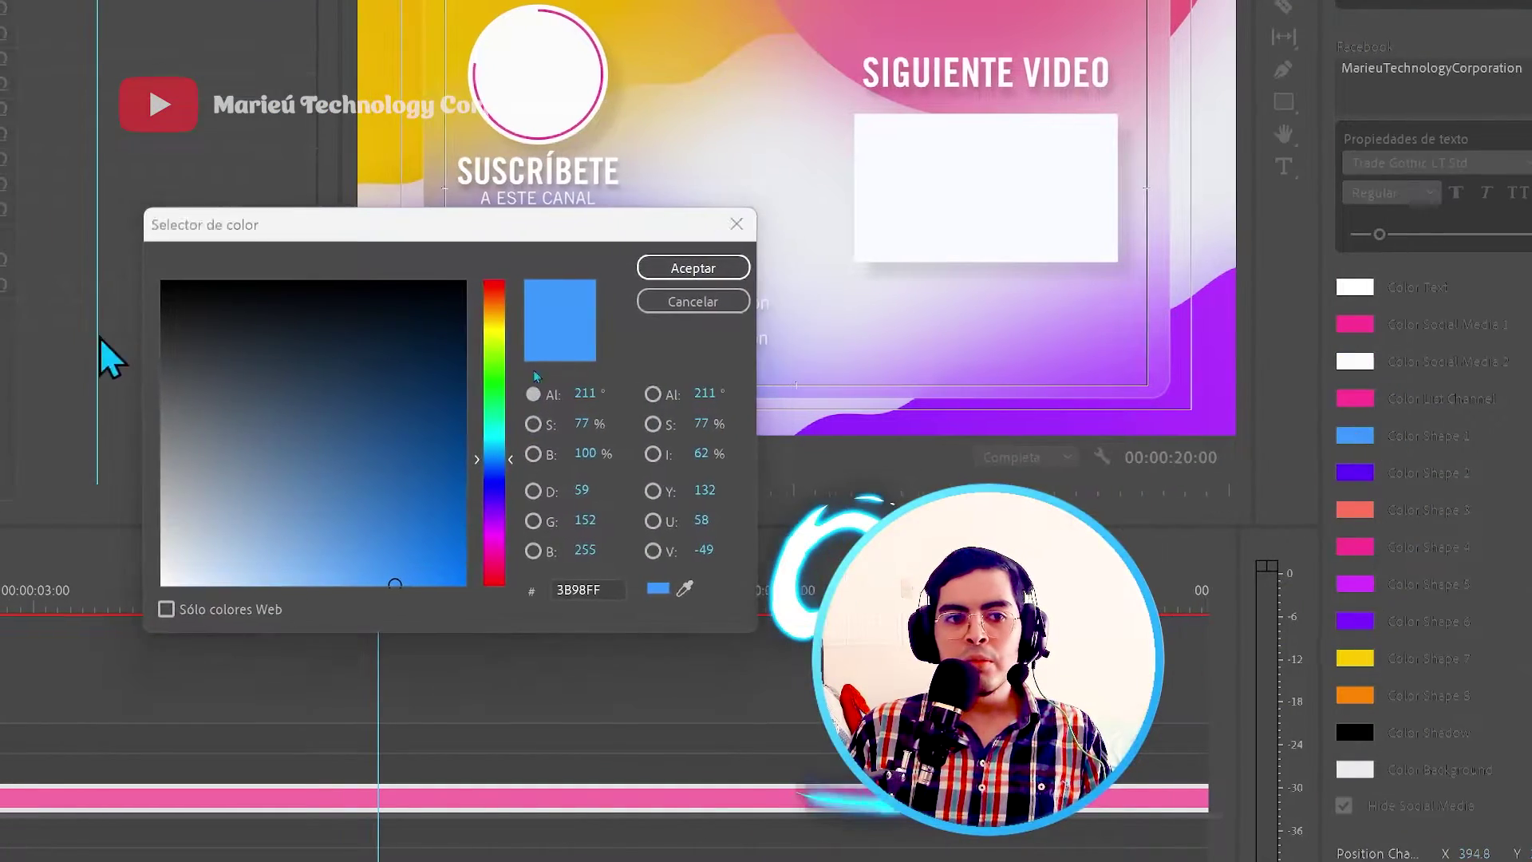
drag(366, 233, 604, 431)
click(715, 564)
click(545, 741)
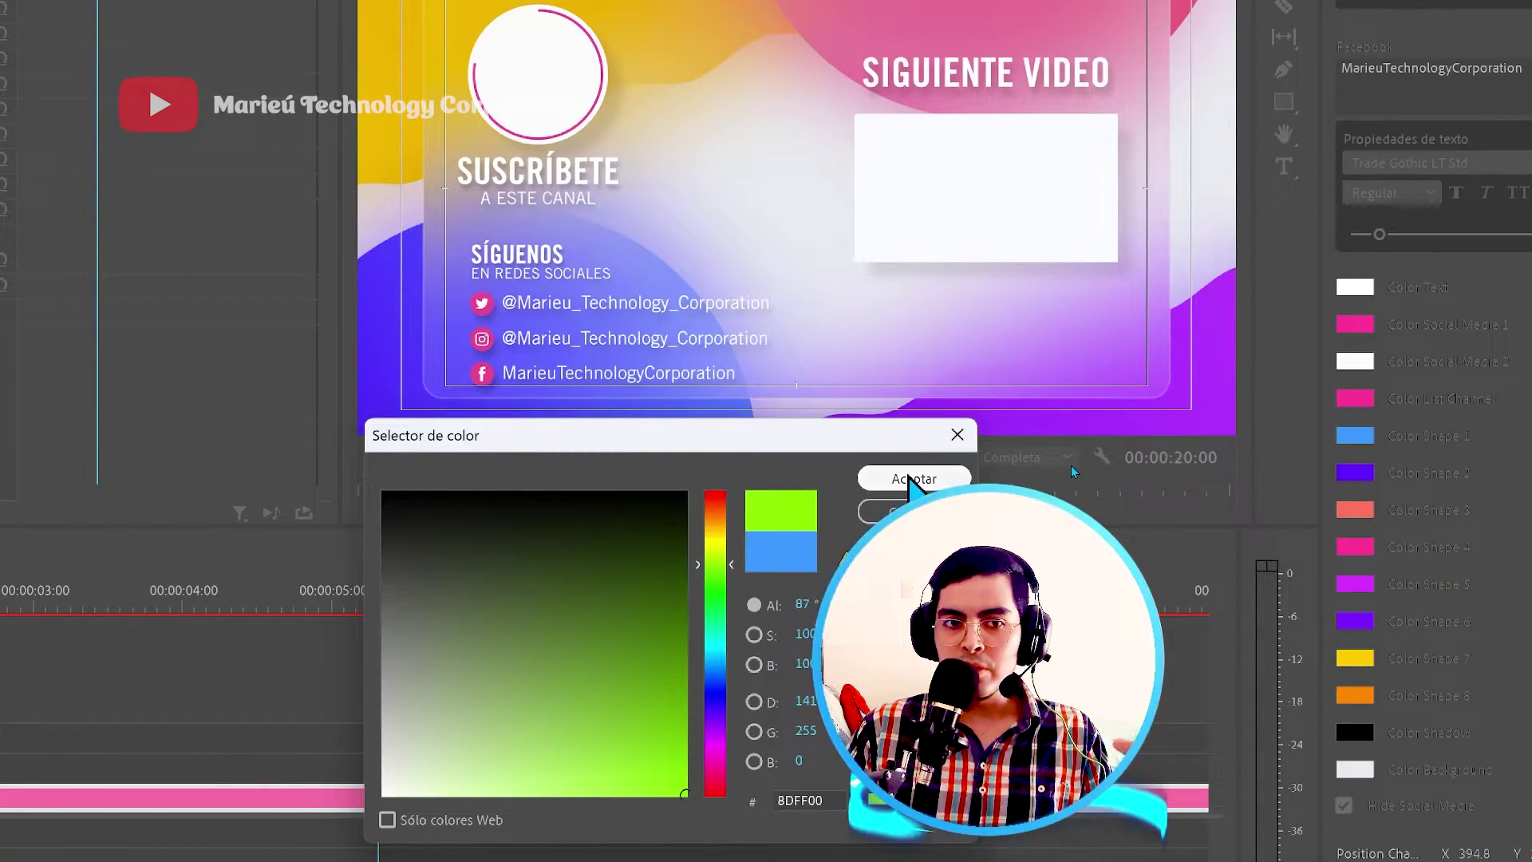
click(913, 479)
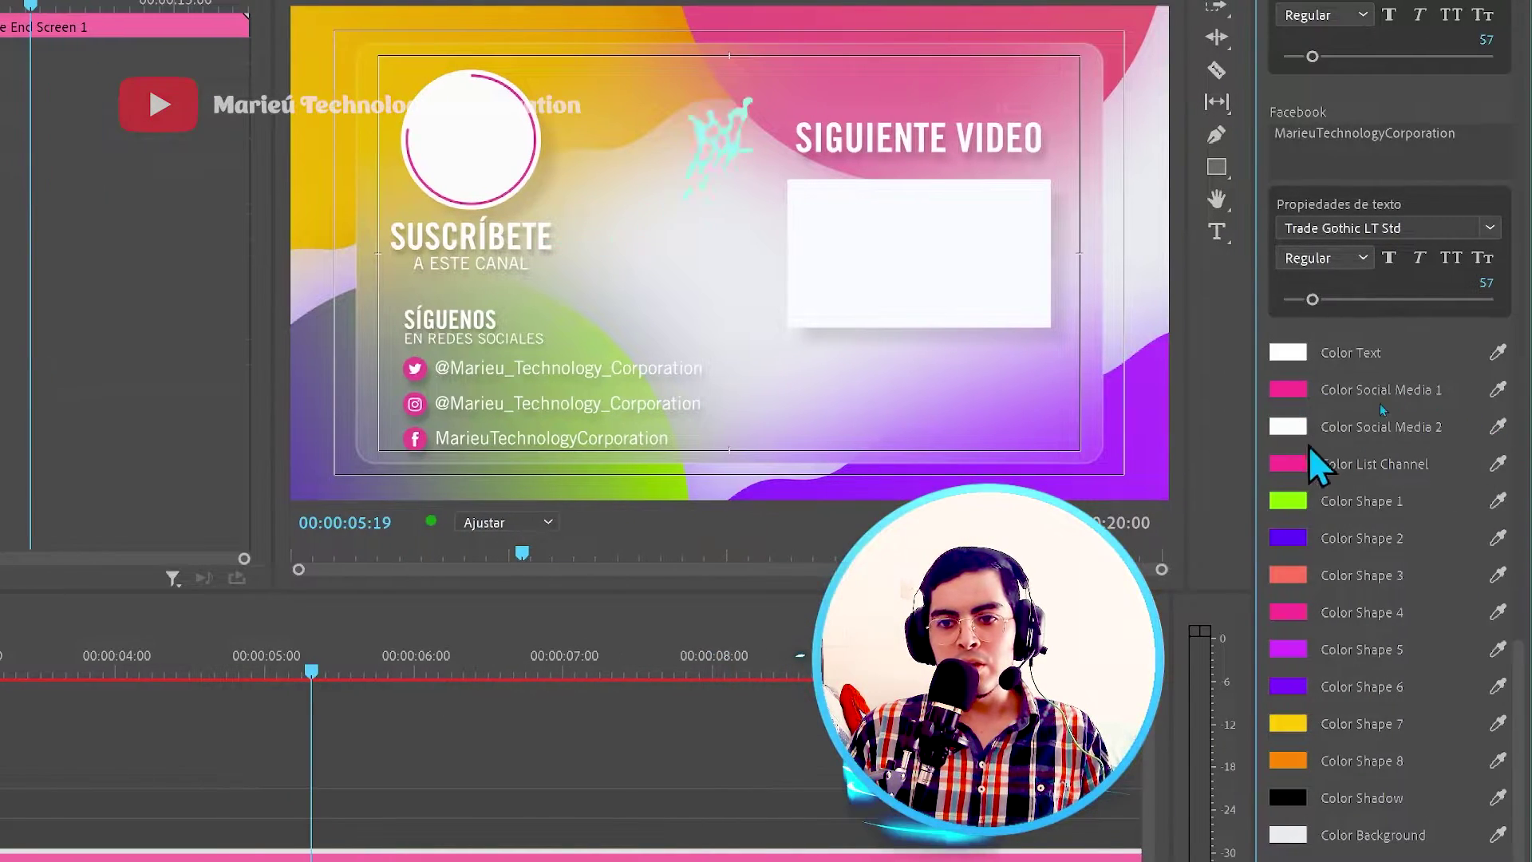
key(ctrl+z)
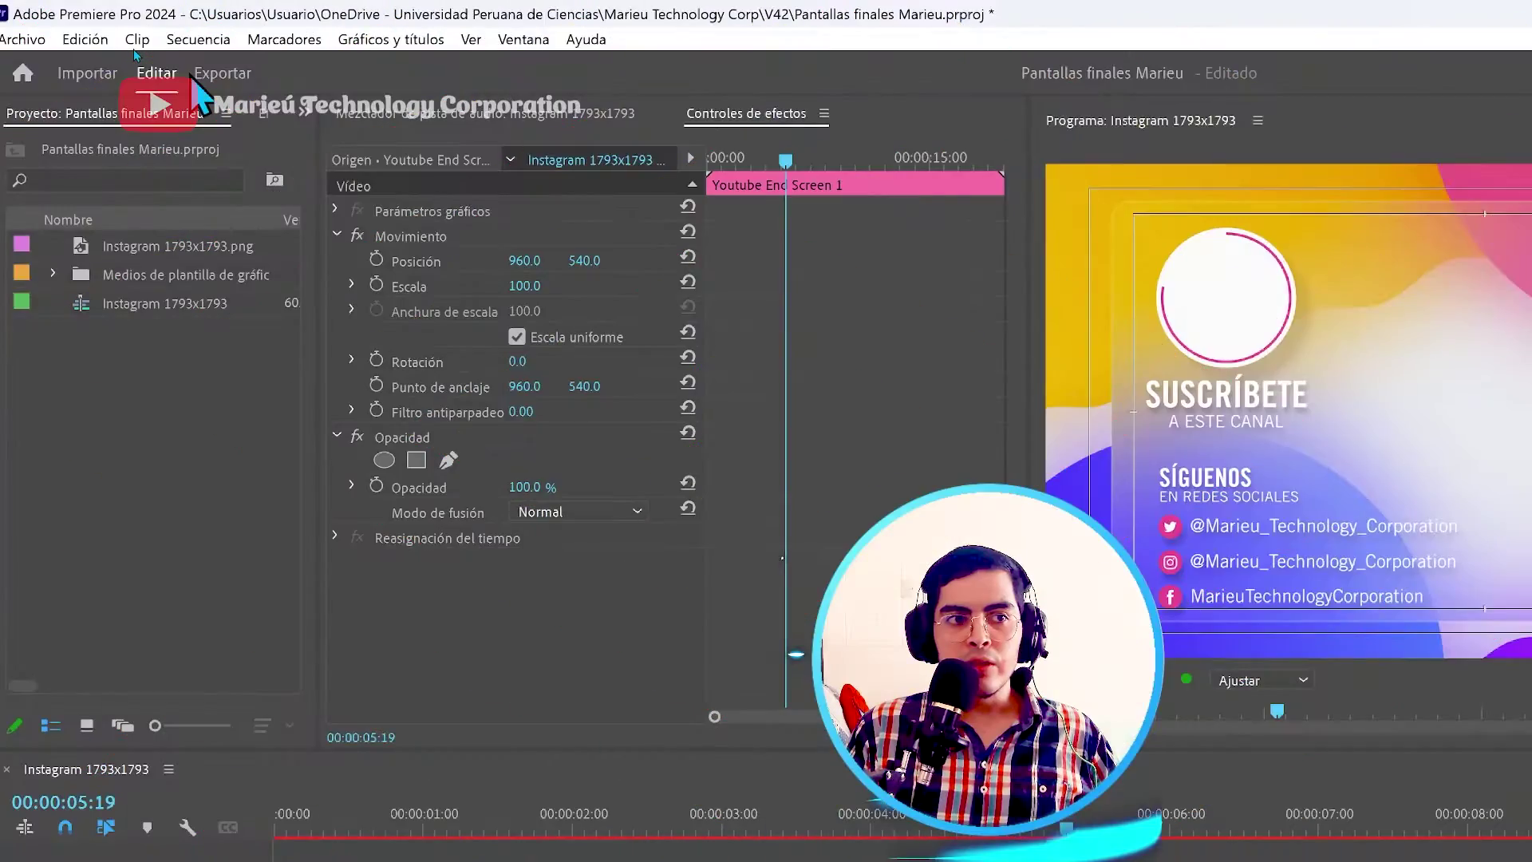
- Set the export output to Pantalla final Marieu.mp4 in the V42 folder
click(195, 79)
click(444, 168)
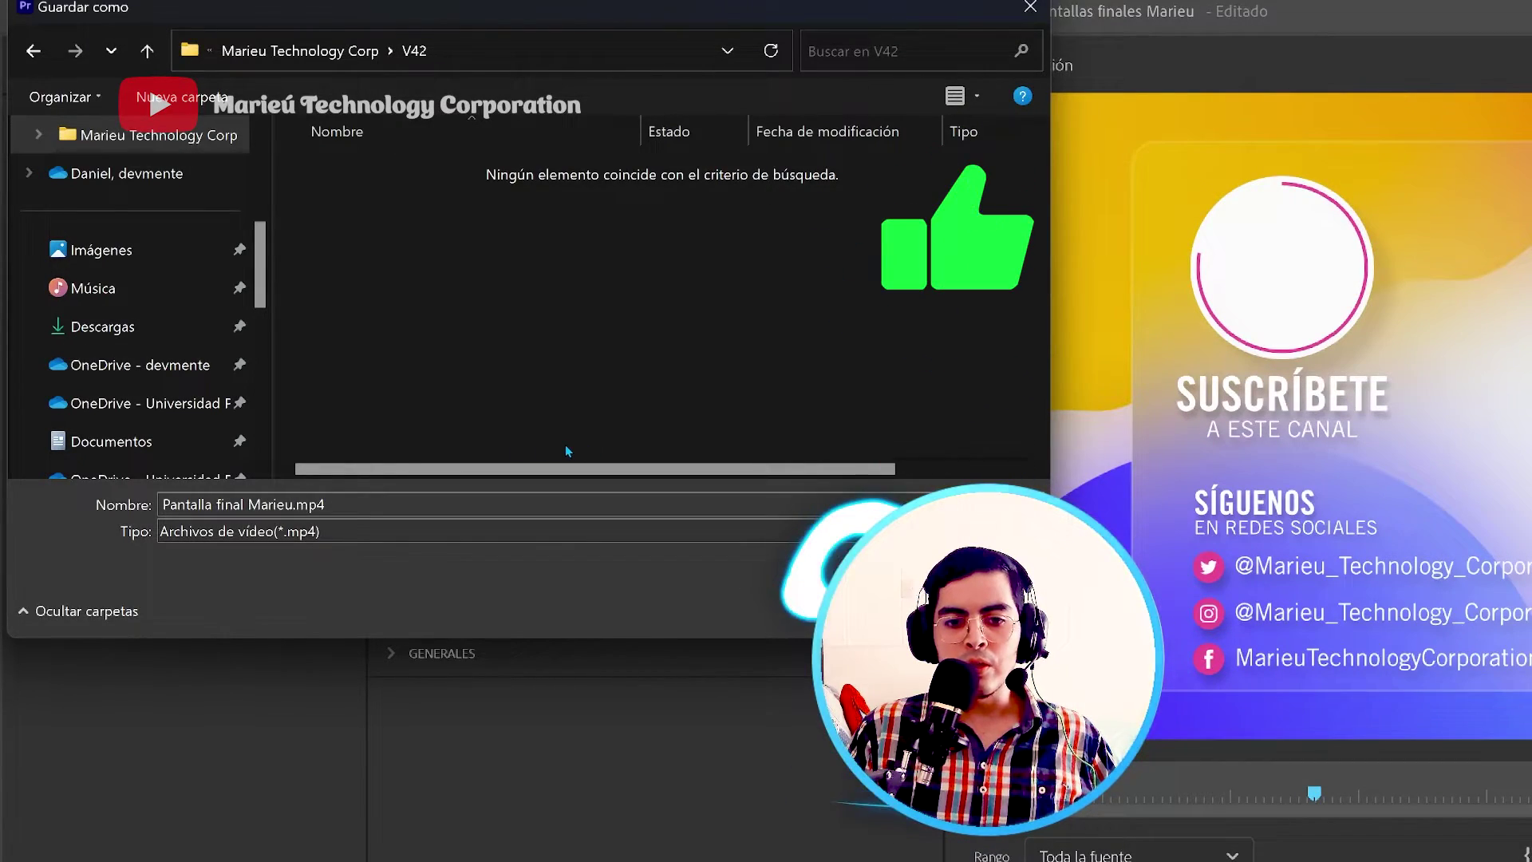
key(Return)
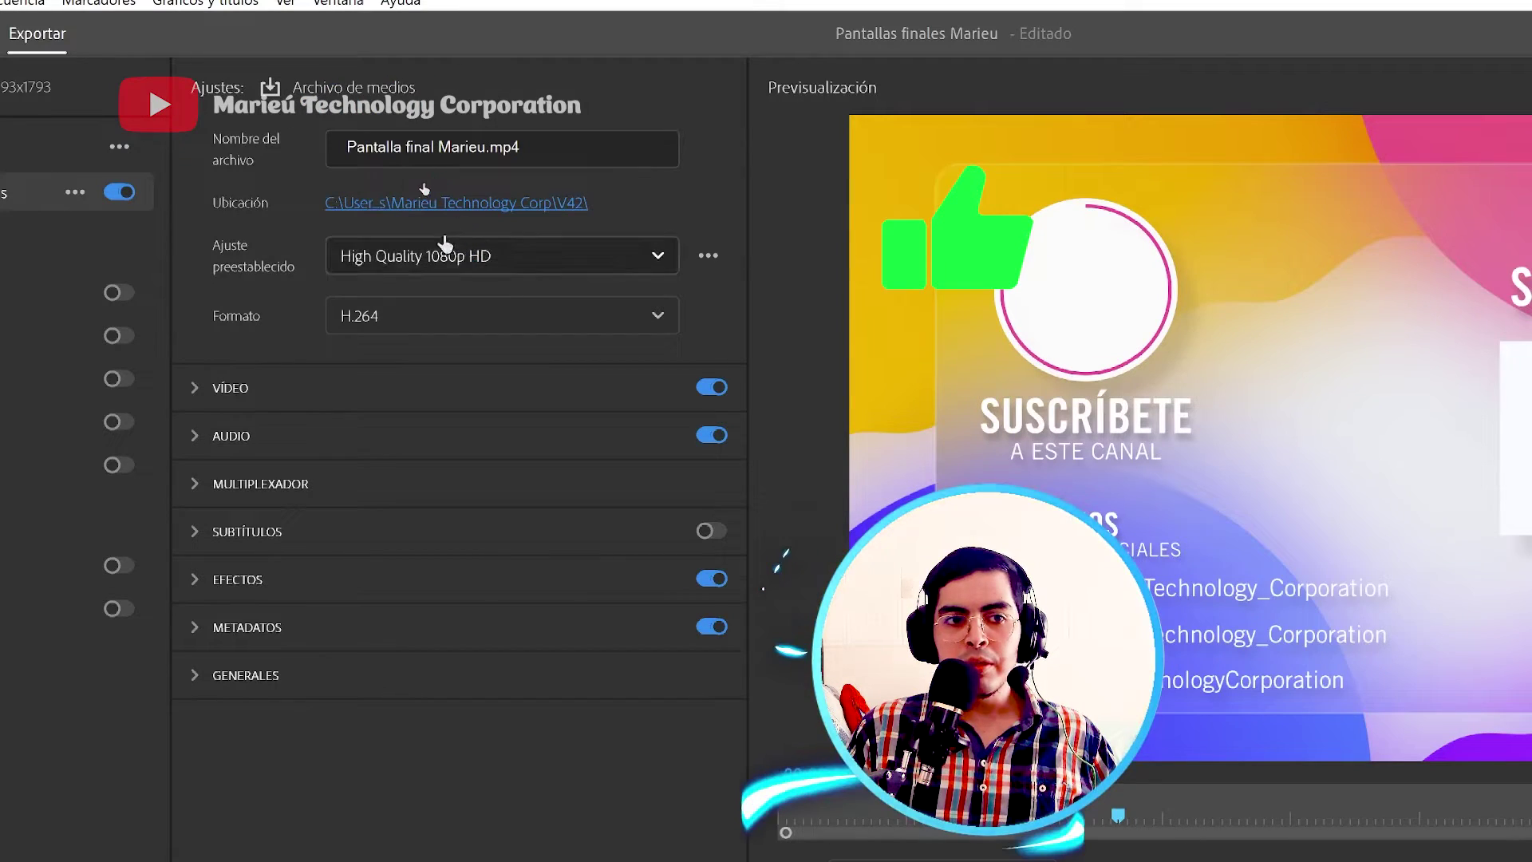
- Browse the export presets, searching 'youtube 1080', for the High Quality 1080p HD preset
click(484, 260)
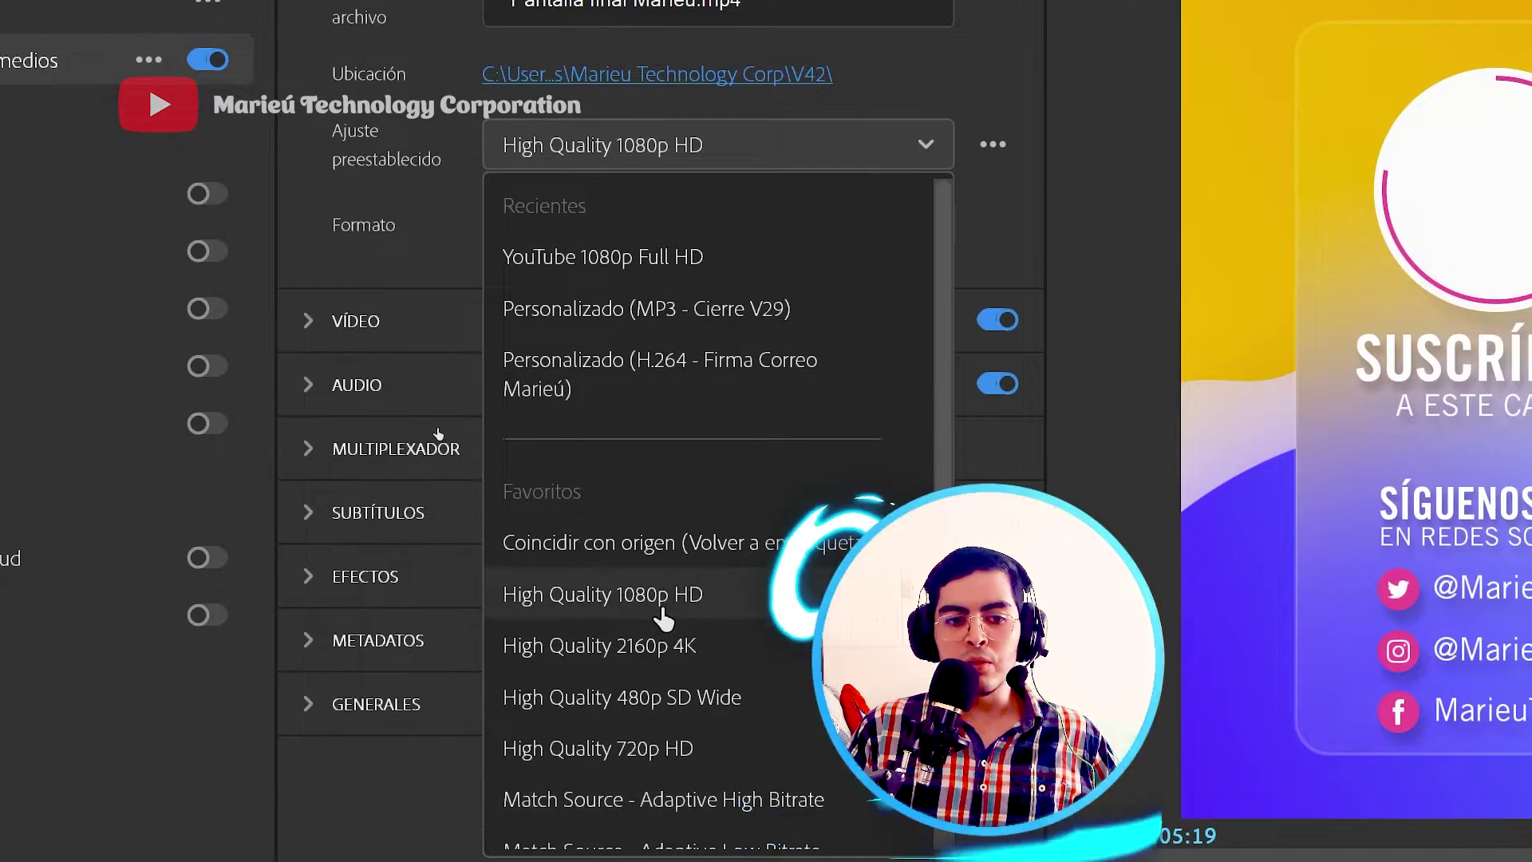
scroll(675, 606, down, 3)
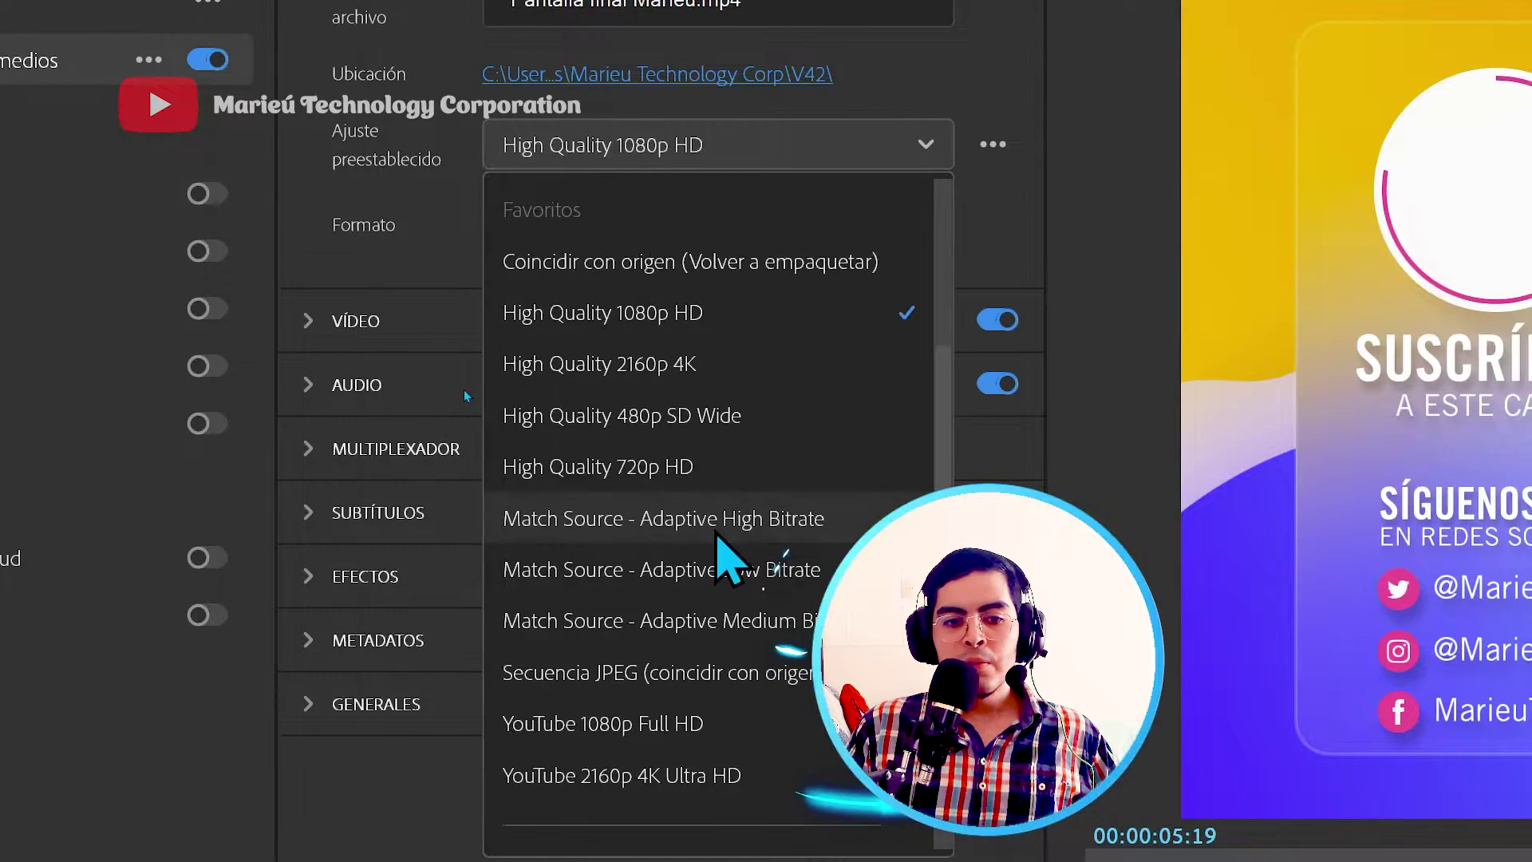
scroll(719, 559, down, 2)
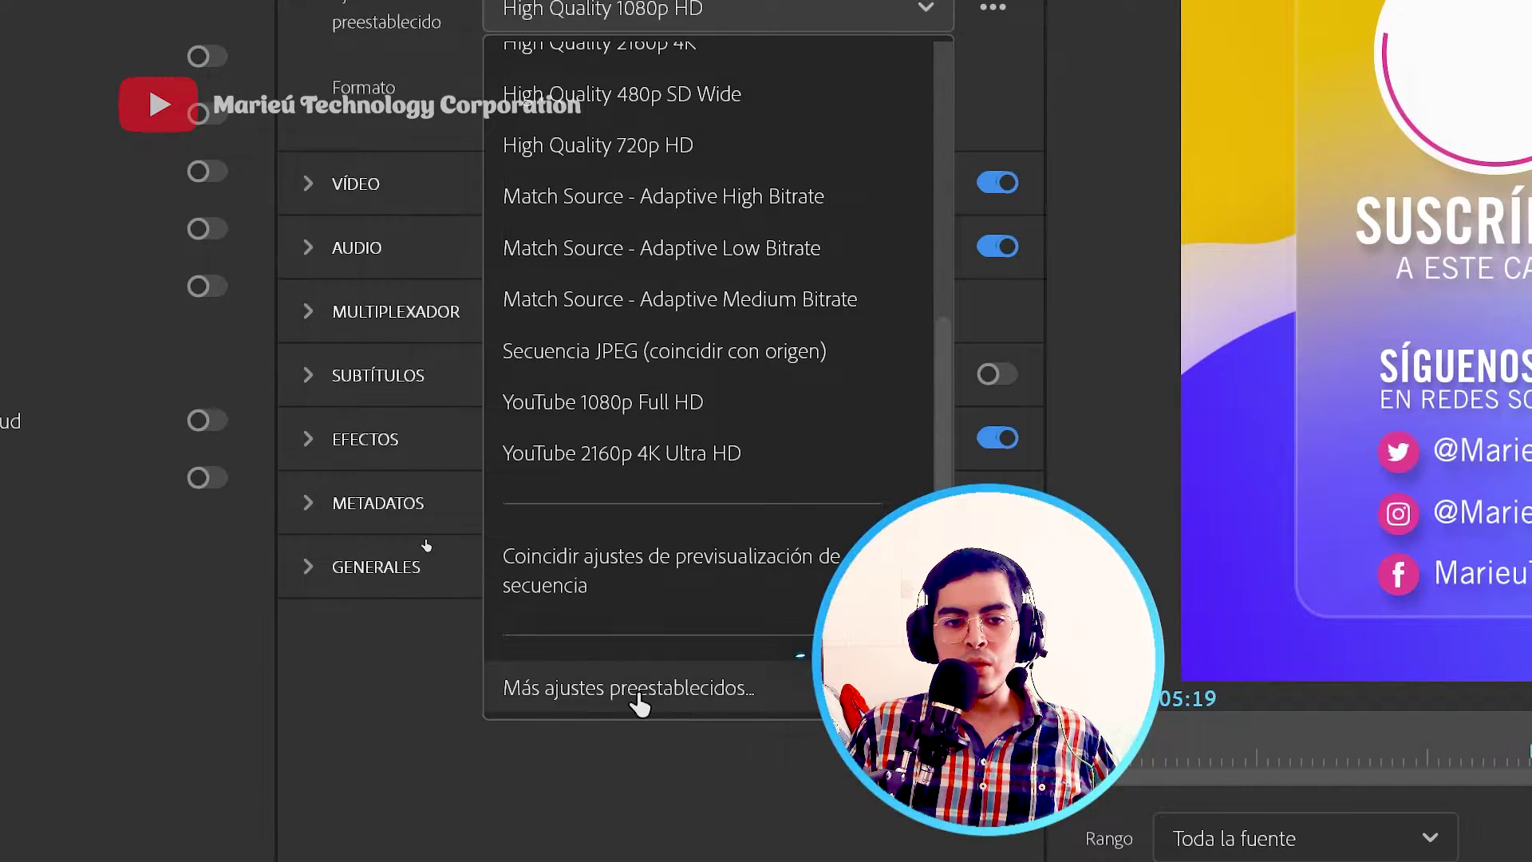
click(639, 690)
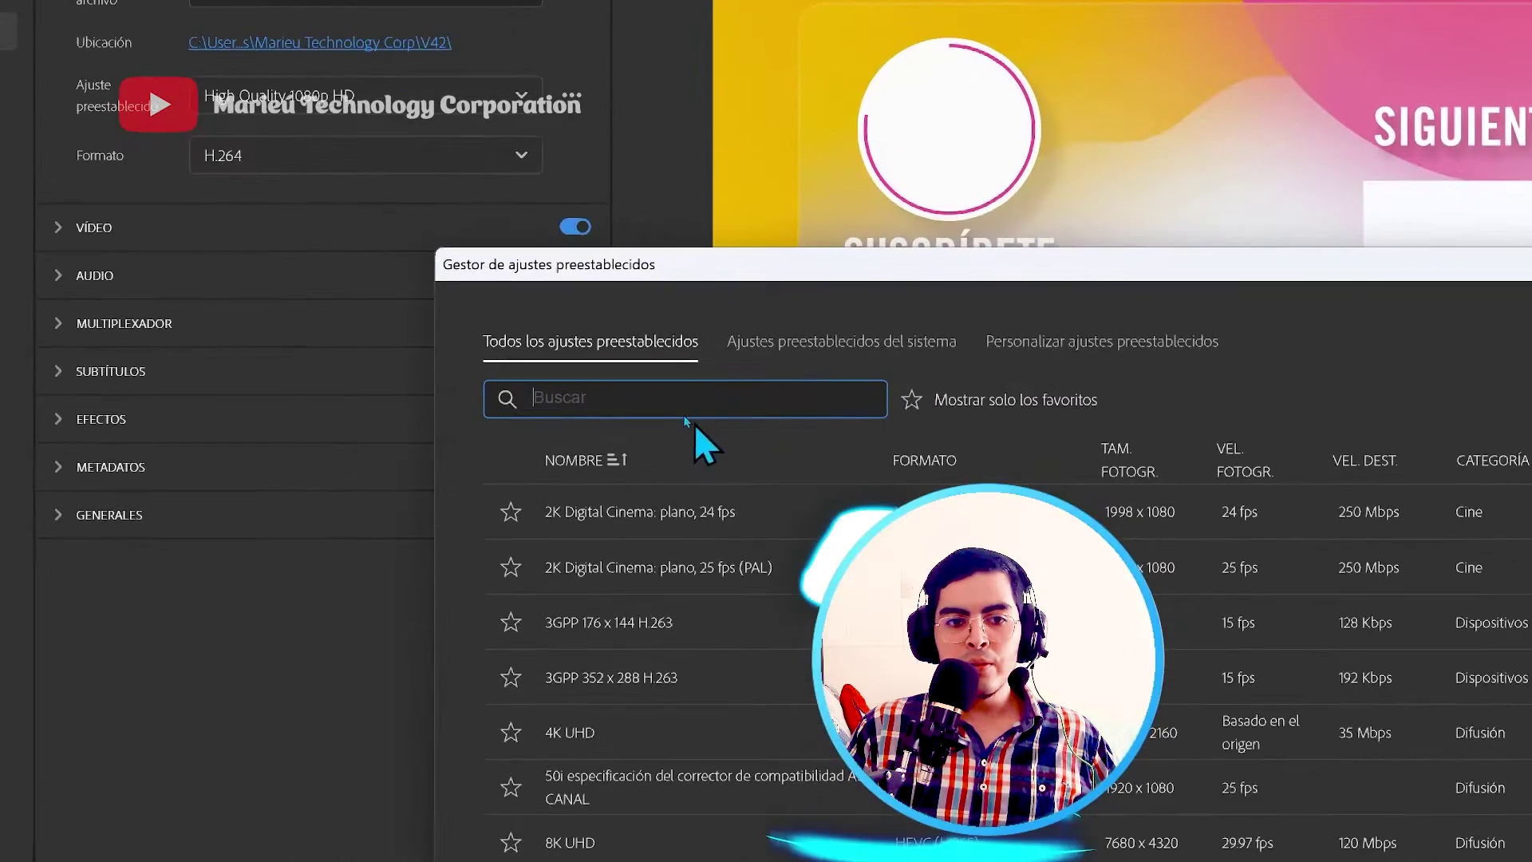
text(youtube 10)
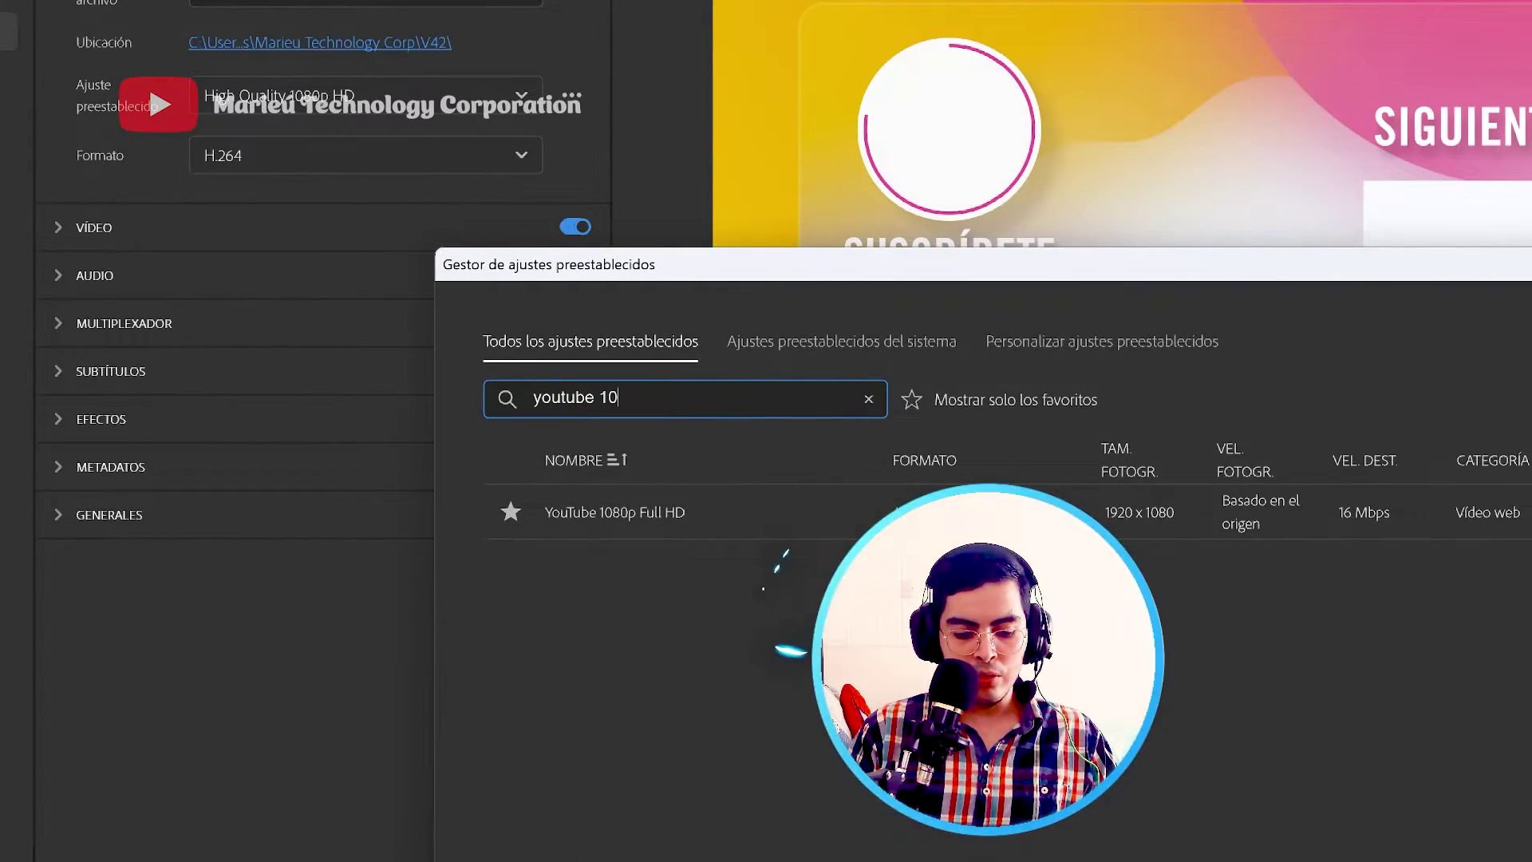
text(80)
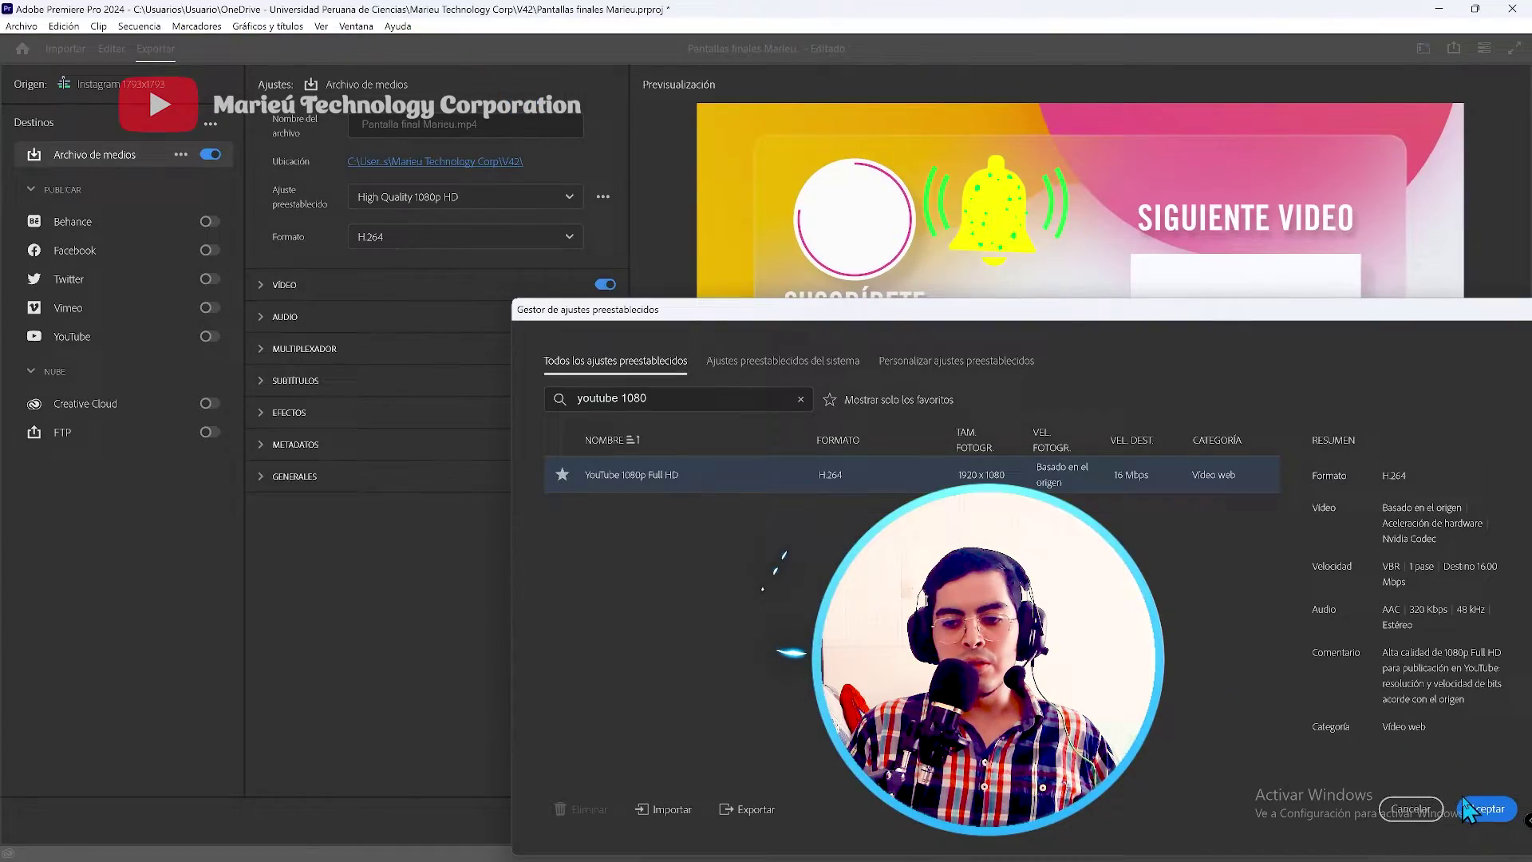
click(1468, 806)
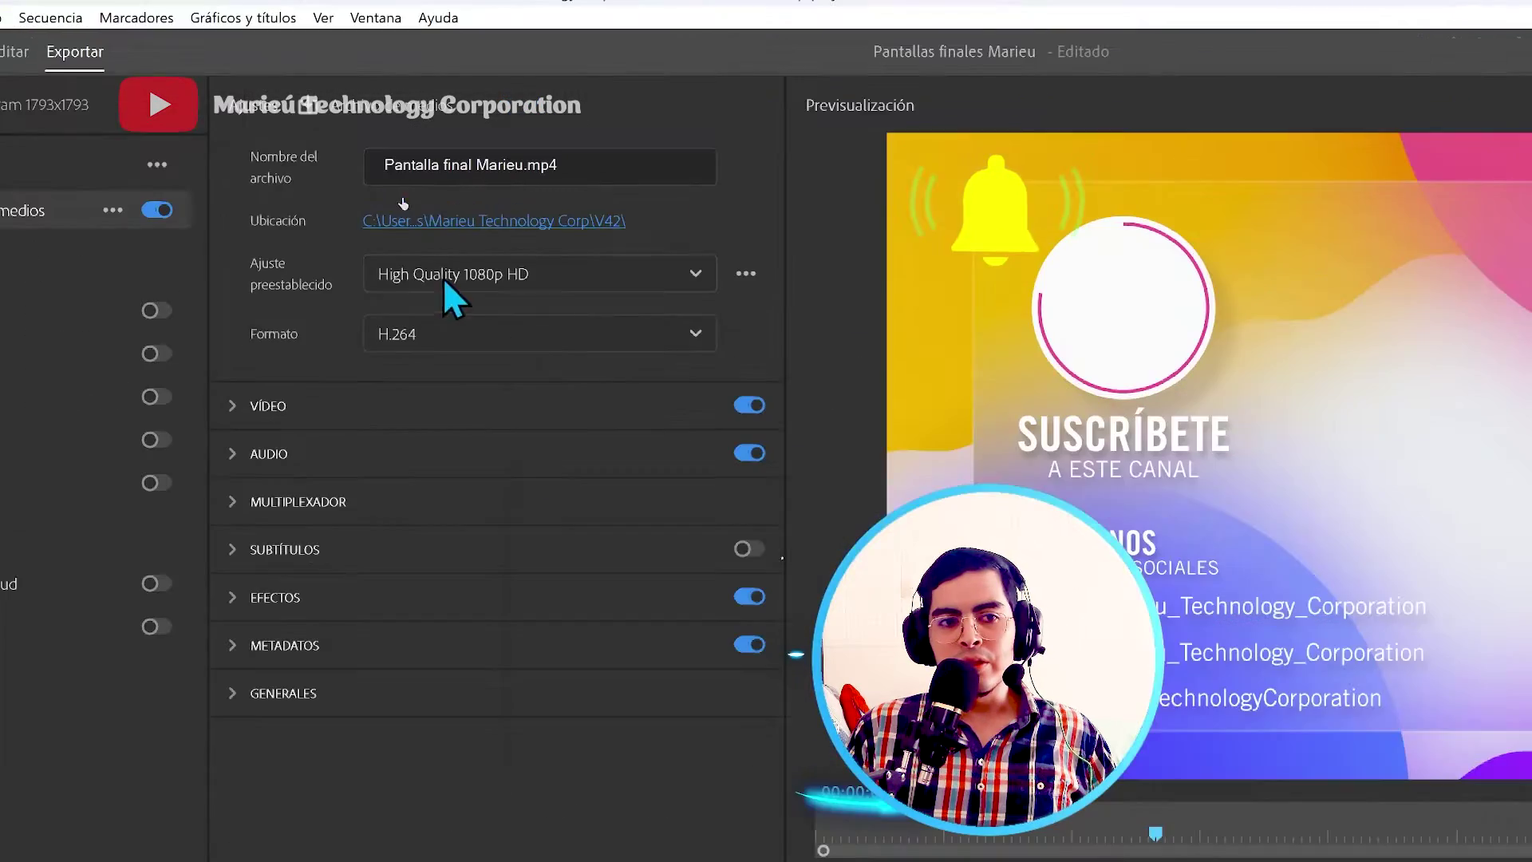